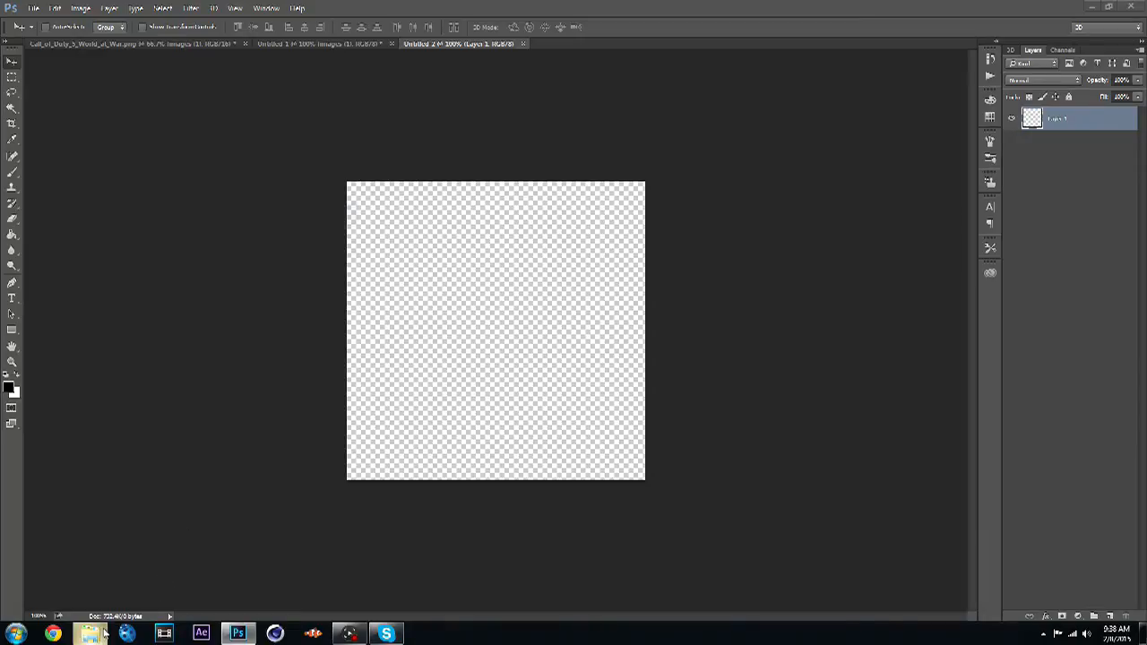
- Place the OCNS LOGO image from the Pictures library into the blank document and commit the placement
{"action": "left_click", "coordinate": [90, 634]}
{"action": "double_click", "coordinate": [768, 317]}
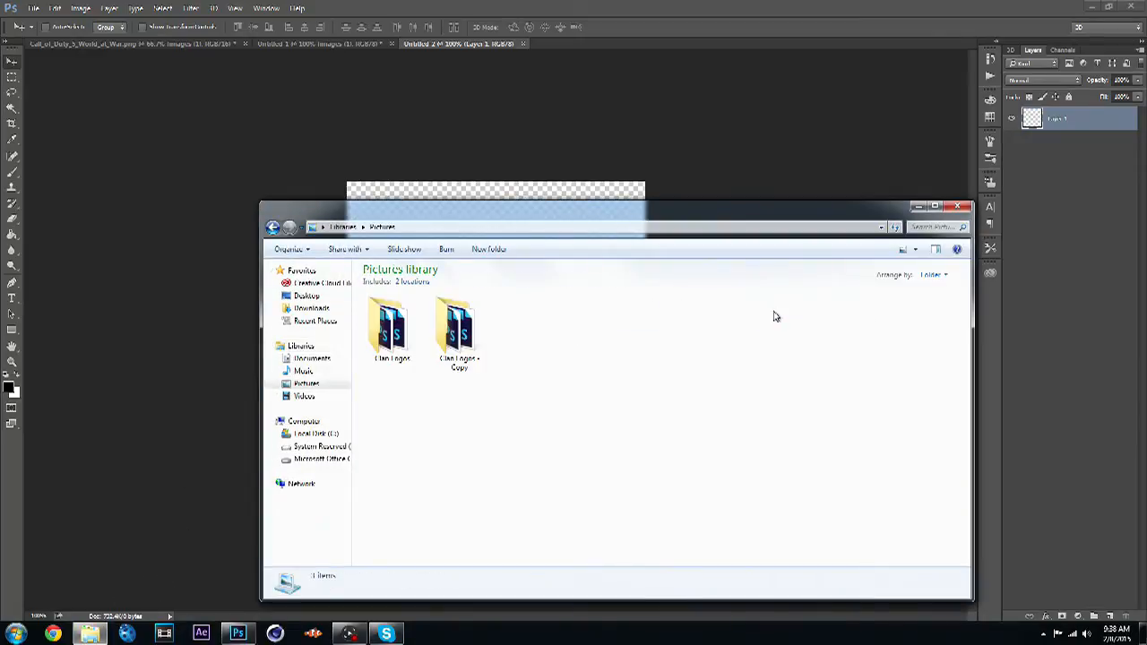
{"action": "scroll", "coordinate": [851, 332], "scroll_direction": "down", "scroll_amount": 5}
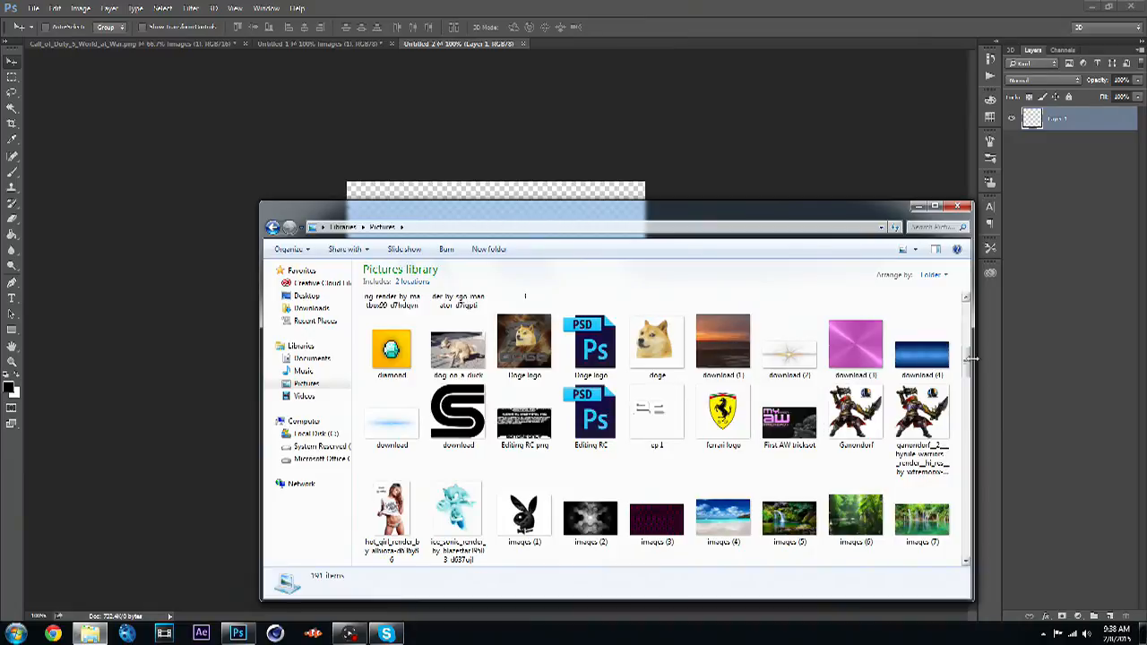
{"action": "left_click_drag", "start_coordinate": [967, 361], "coordinate": [966, 463]}
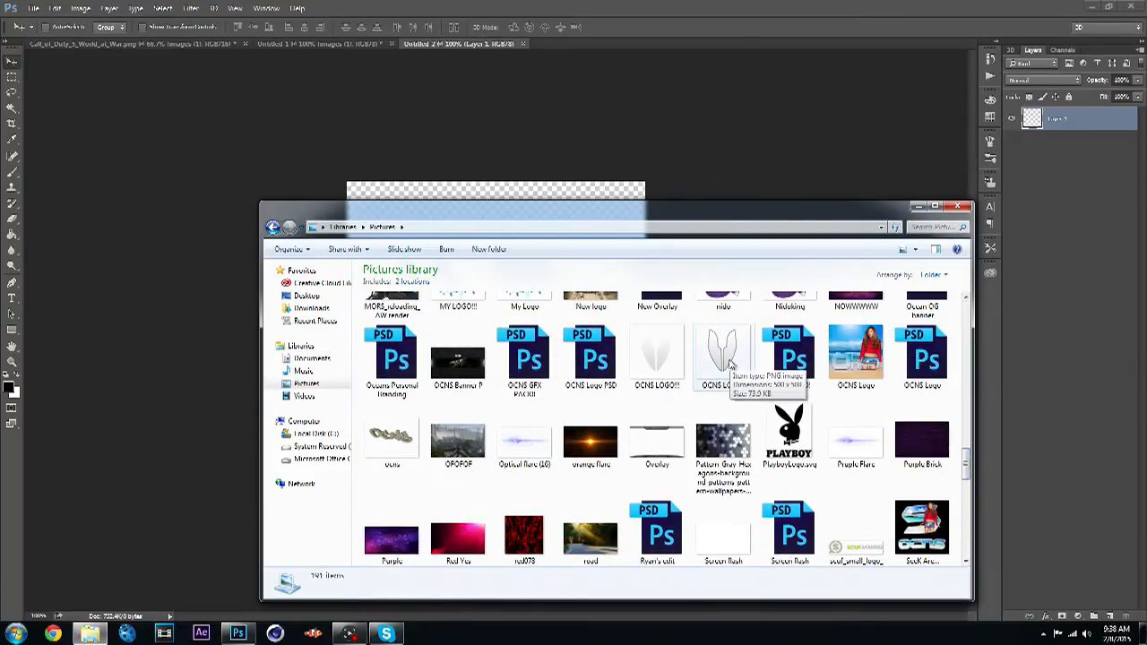
{"action": "left_click_drag", "start_coordinate": [738, 379], "coordinate": [586, 210]}
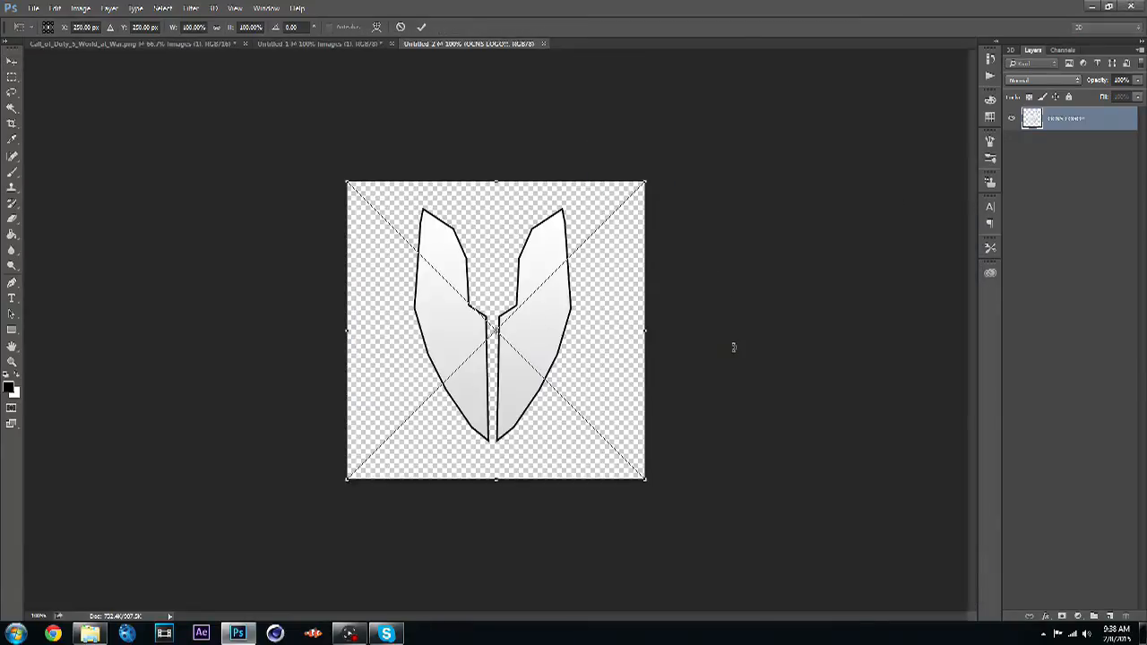
{"action": "key", "text": "Return"}
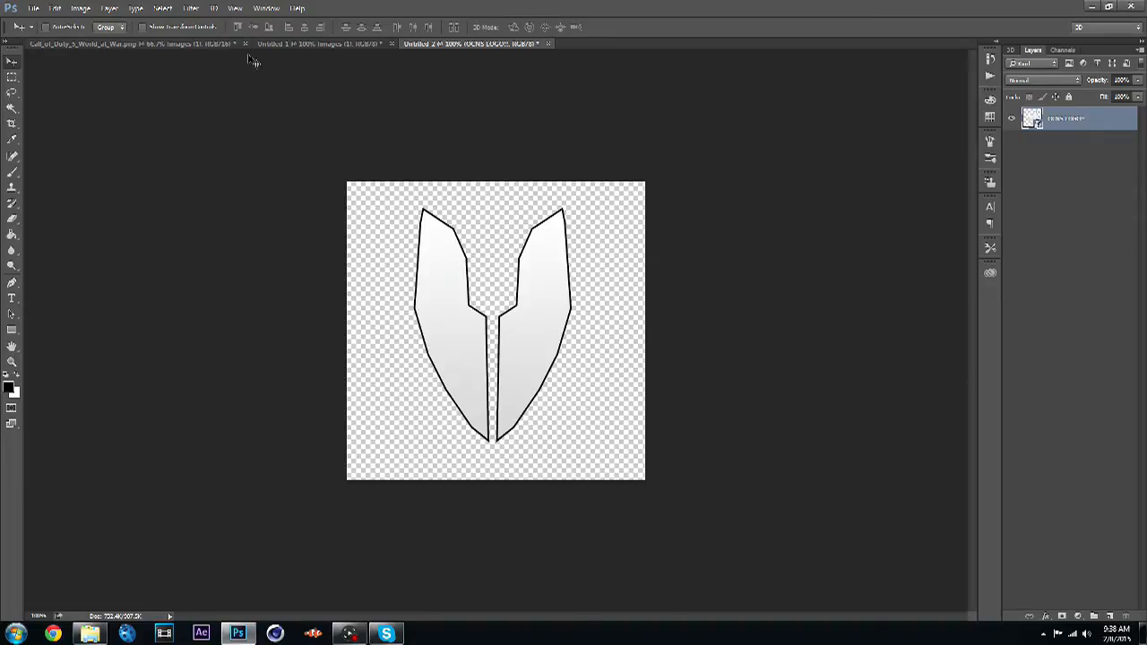
- Create a new 500 × 500 pixel transparent document named Tut
{"action": "left_click", "coordinate": [37, 12]}
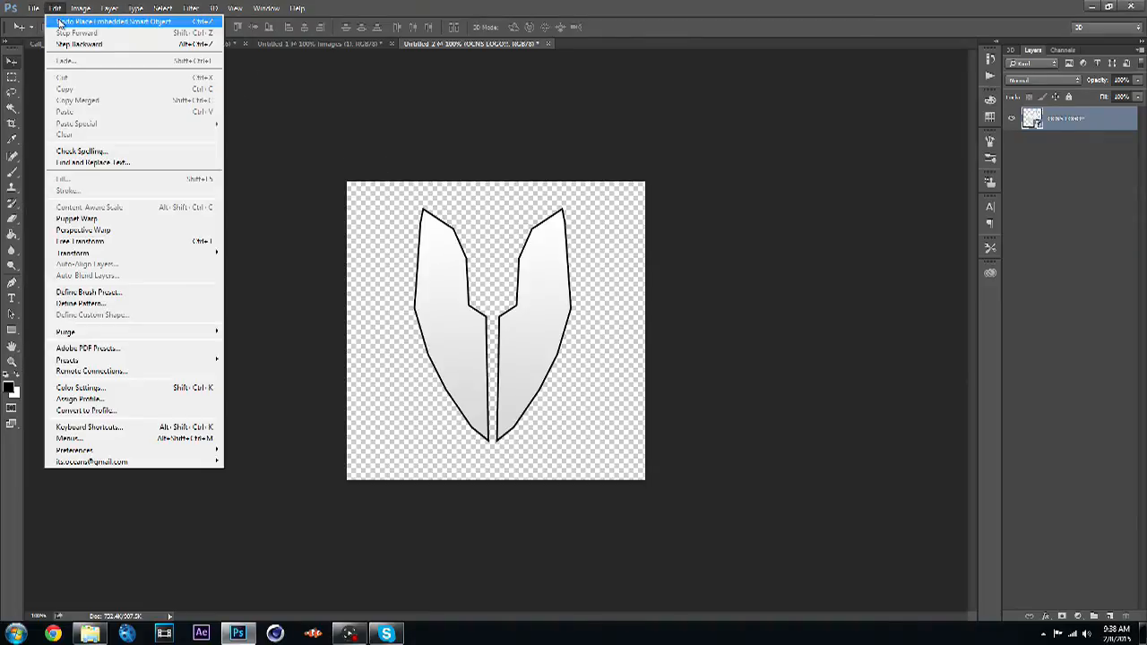
{"action": "left_click", "coordinate": [41, 20]}
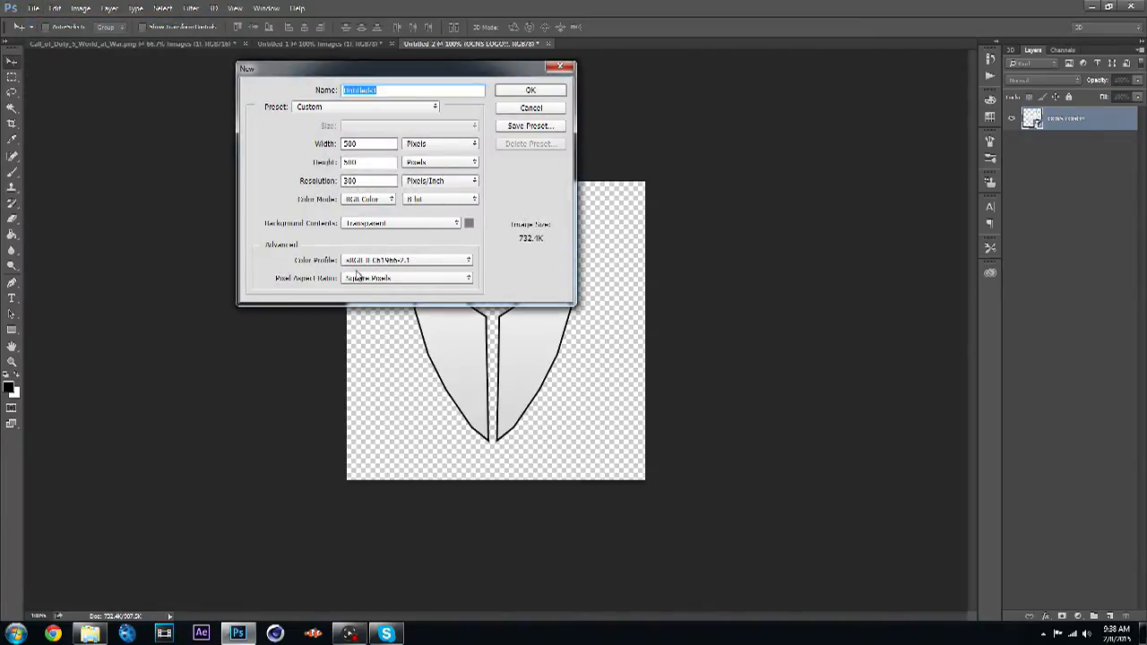
{"action": "double_click", "coordinate": [370, 144]}
{"action": "left_click", "coordinate": [371, 162]}
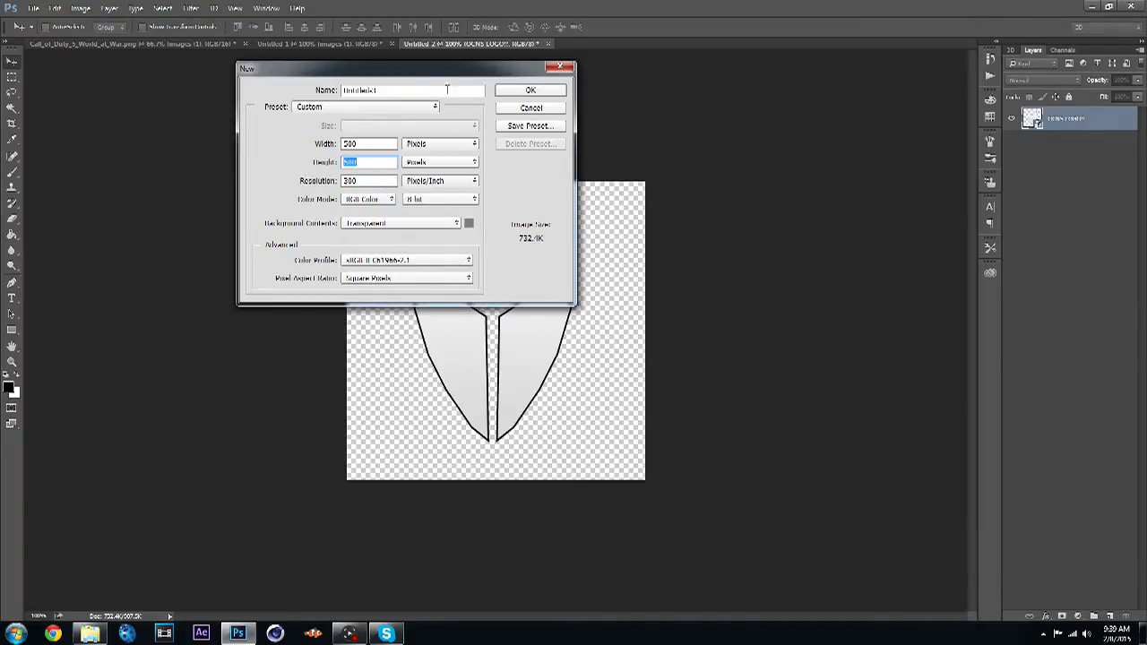
{"action": "left_click", "coordinate": [383, 91]}
{"action": "key", "text": "BackSpace"}
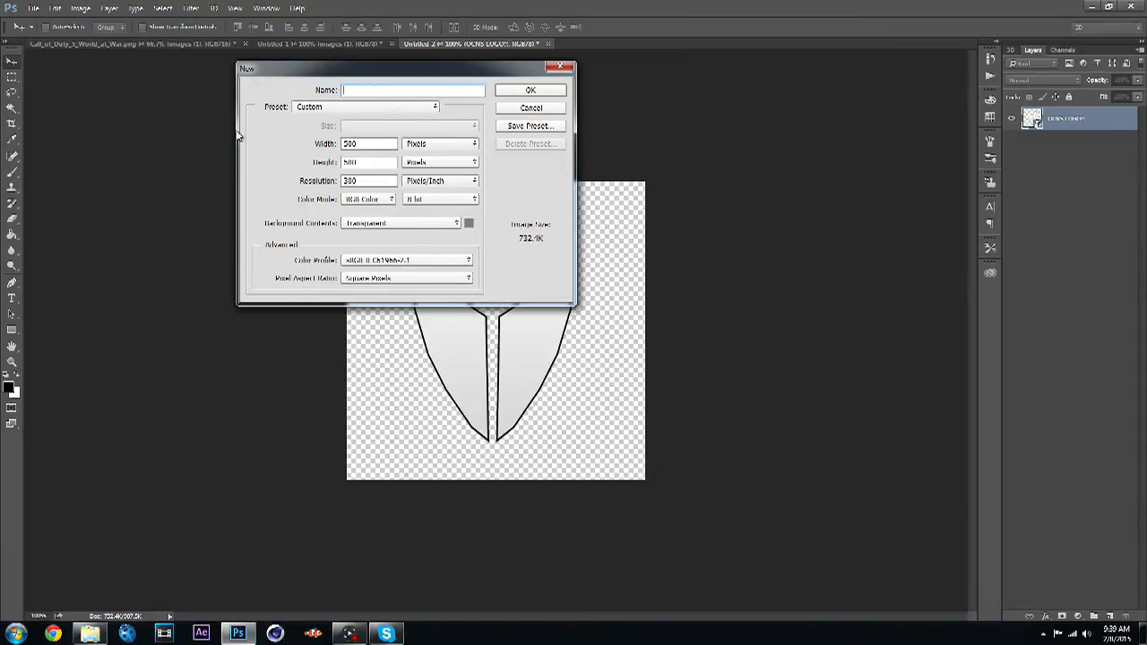
{"action": "type", "text": "I"}
{"action": "left_click", "coordinate": [555, 91]}
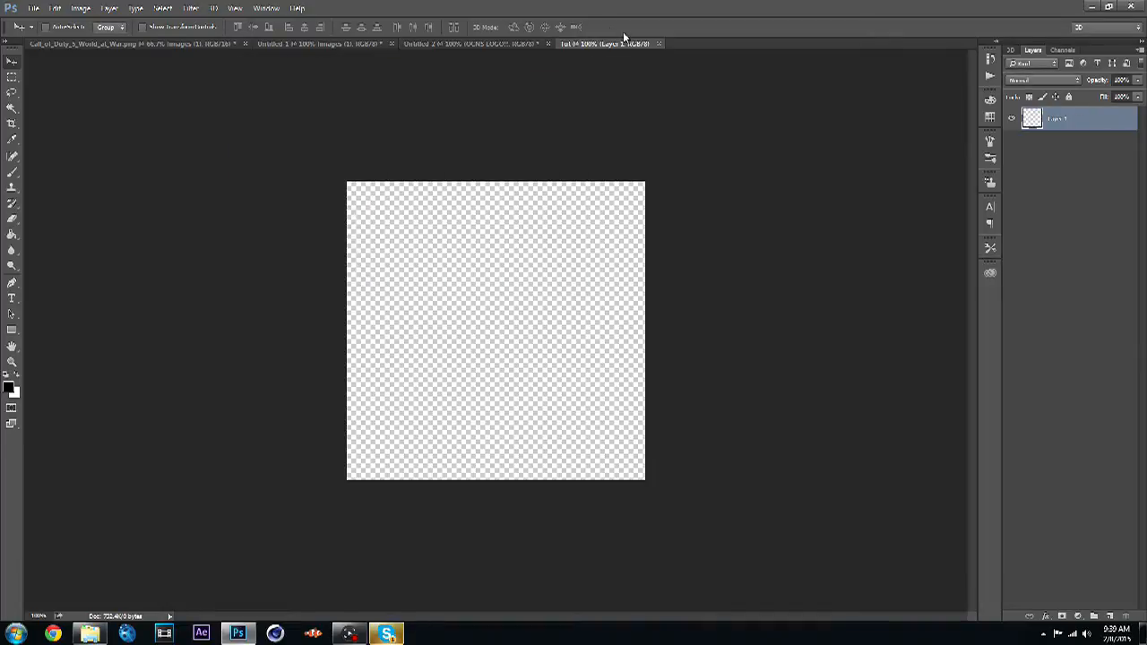
- Delete the images (1) layer from the Call_of_Duty document
{"action": "left_click", "coordinate": [434, 43]}
{"action": "left_click", "coordinate": [328, 45]}
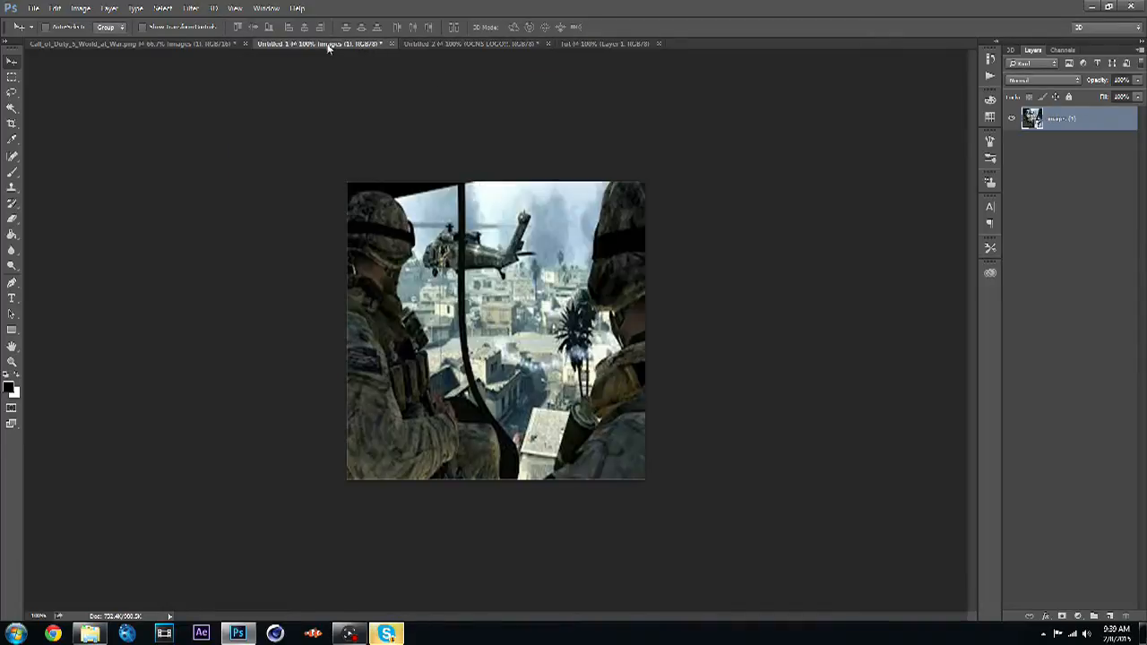
{"action": "left_click", "coordinate": [228, 41]}
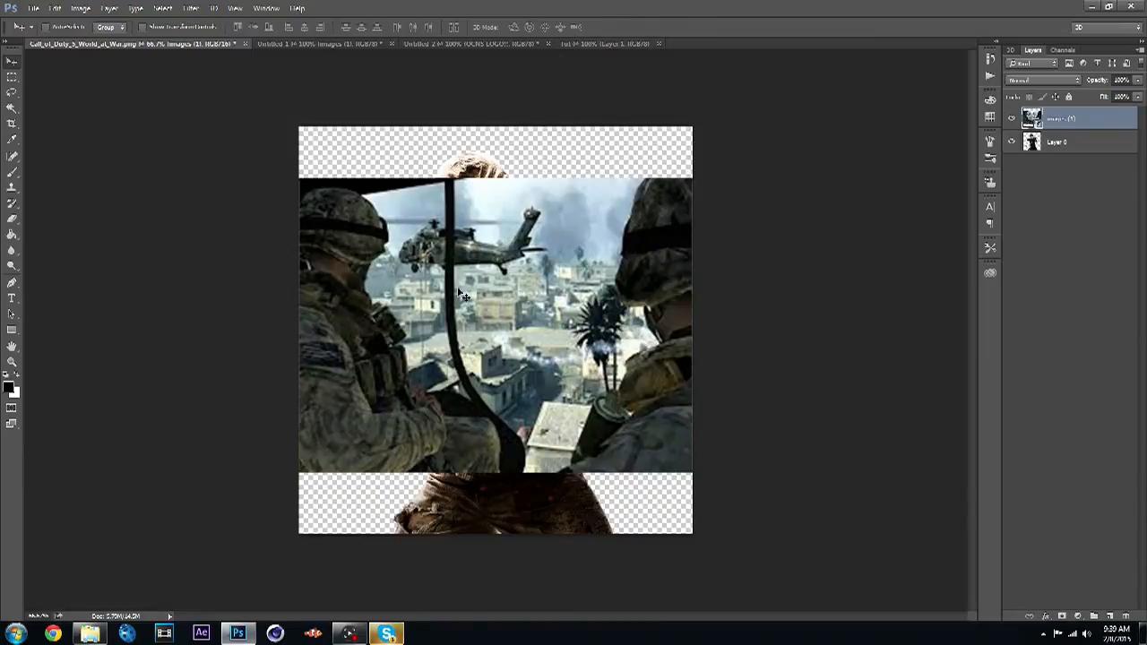
{"action": "left_click", "coordinate": [1110, 615]}
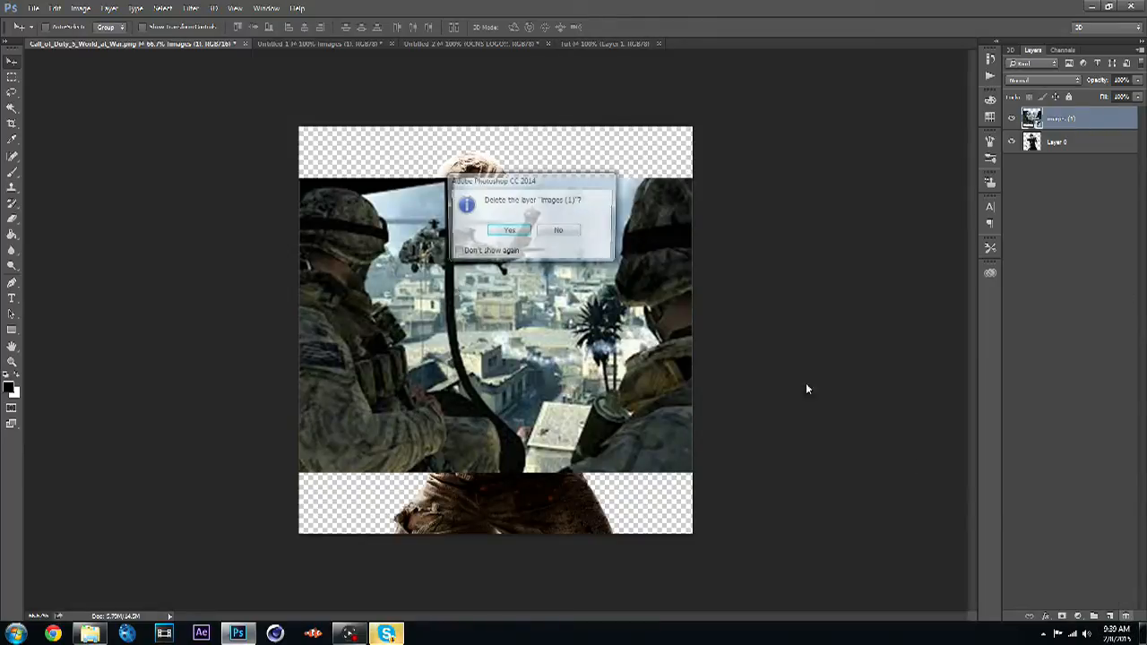
{"action": "left_click", "coordinate": [500, 233]}
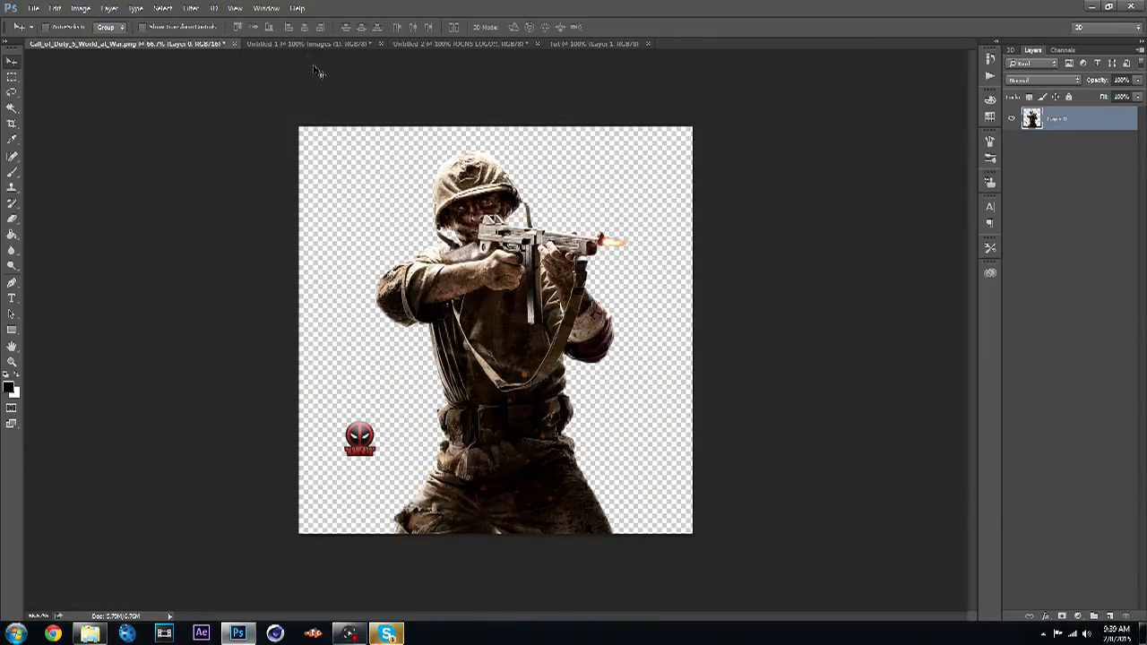
- Copy the OCNS logo layer from the Untitled 2 document into the Tut document
{"action": "left_click", "coordinate": [305, 45]}
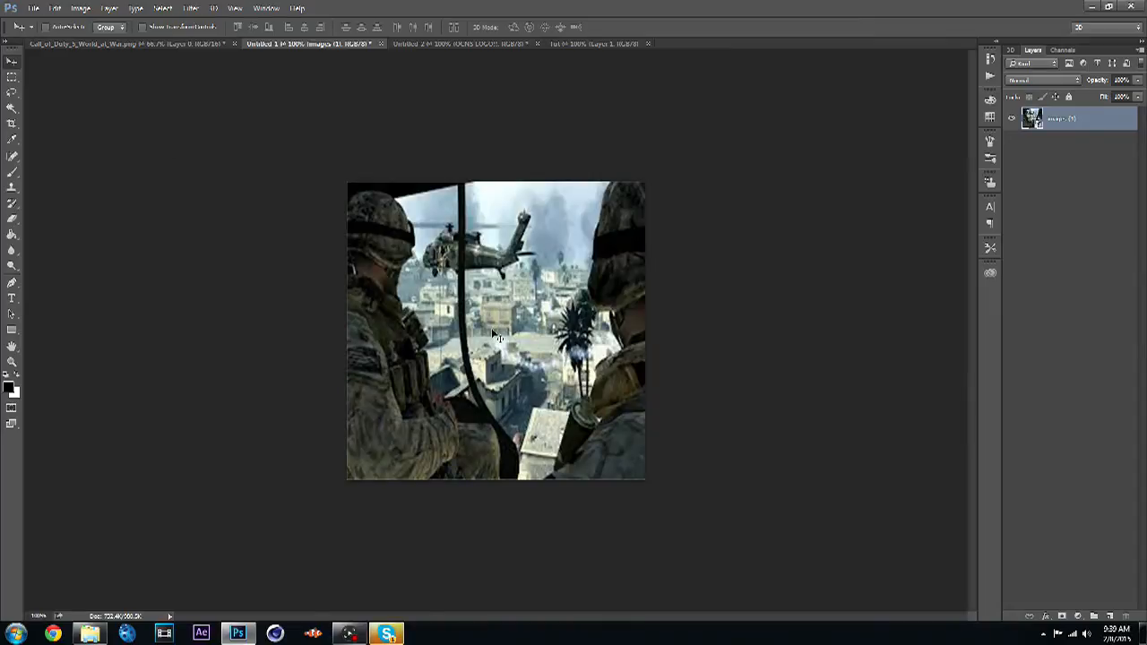
{"action": "left_click", "coordinate": [476, 44]}
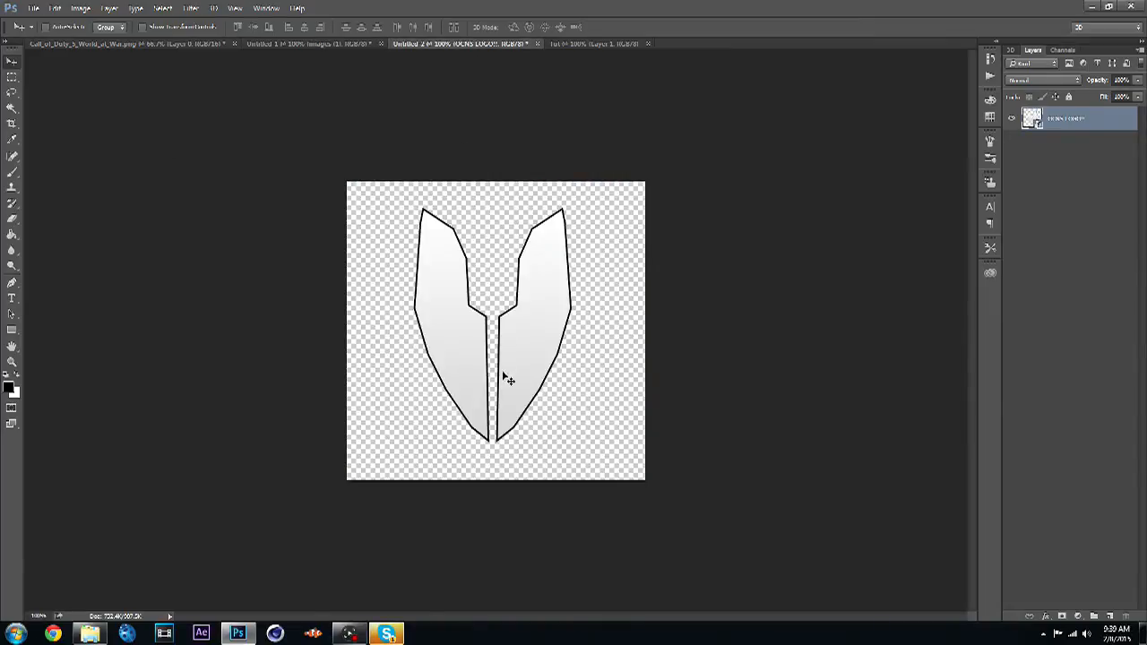
{"action": "left_click_drag", "start_coordinate": [507, 379], "coordinate": [468, 375]}
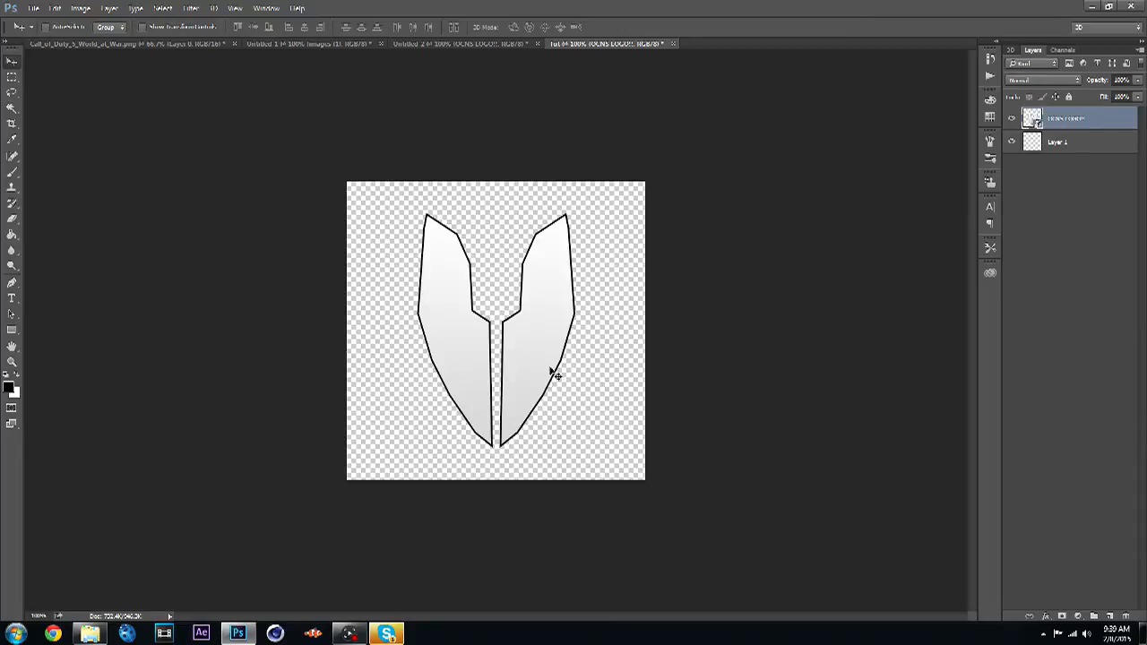
- Free-transform the logo to scale it down to about 73% and reposition it in the canvas
{"action": "key", "text": "ctrl+t"}
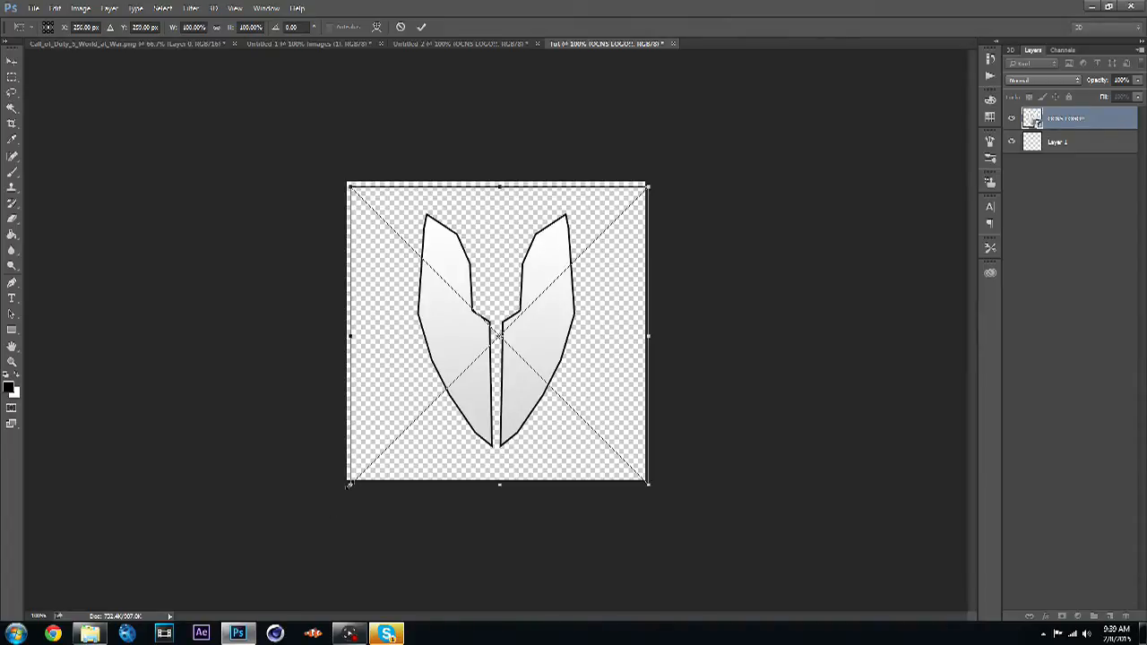
{"action": "left_click_drag", "start_coordinate": [349, 484], "coordinate": [433, 412]}
{"action": "left_click_drag", "start_coordinate": [532, 335], "coordinate": [487, 344]}
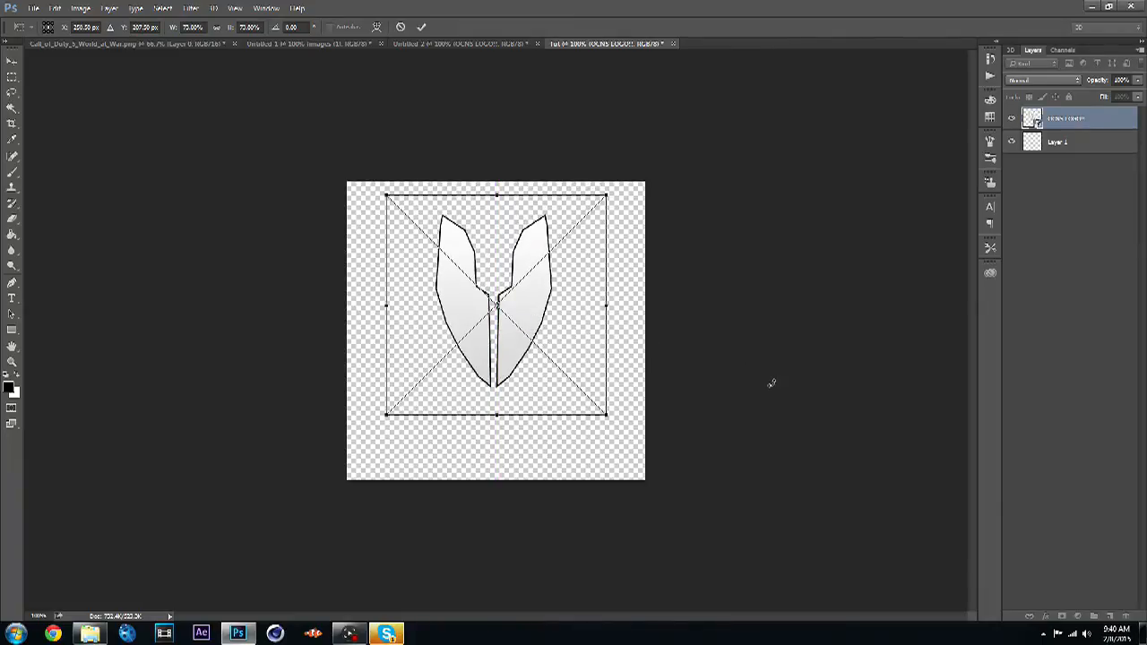
{"action": "key", "text": "Return"}
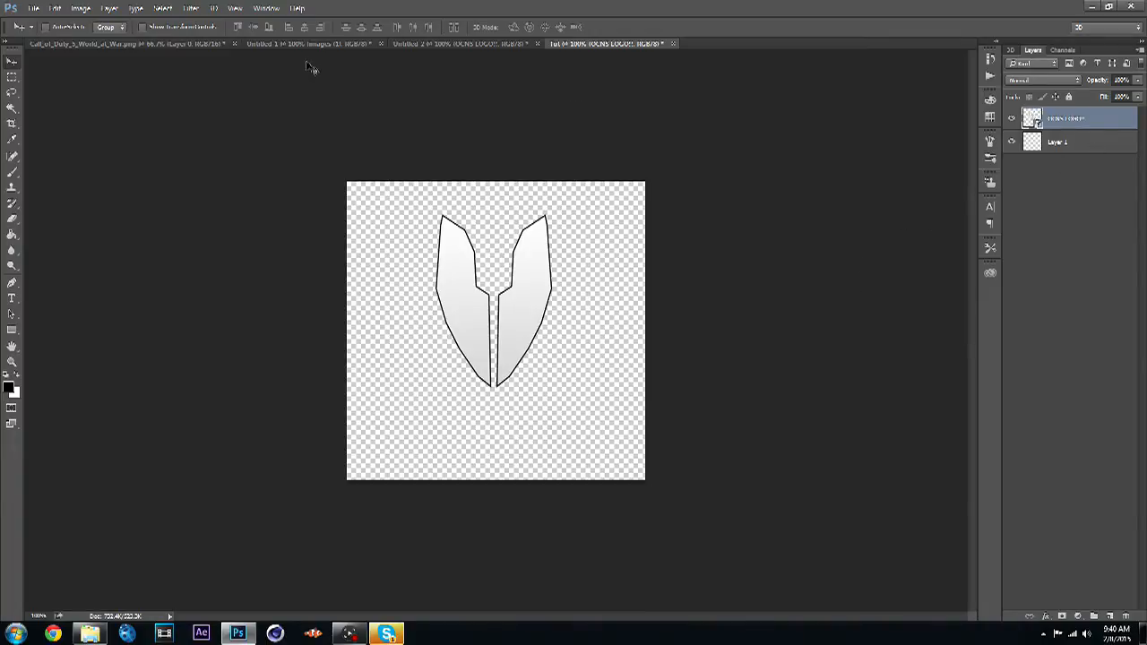
- Copy the helicopter image from Untitled 1 into Tut and move its layer to the bottom of the stack
{"action": "left_click", "coordinate": [253, 44]}
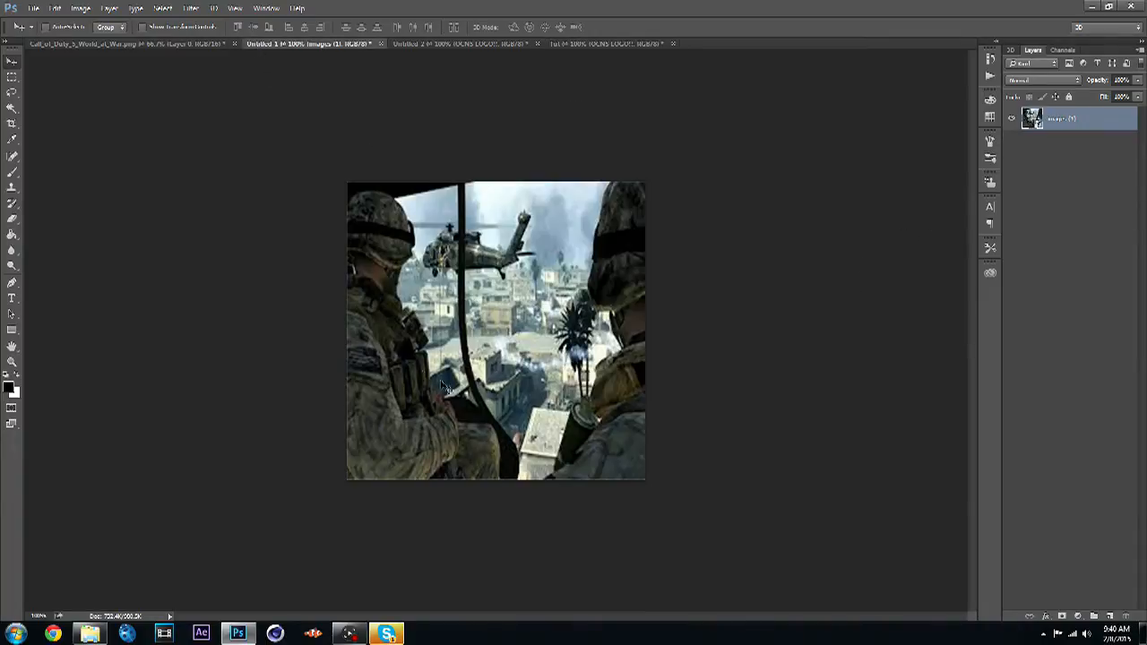
{"action": "mouse_move", "coordinate": [441, 358]}
{"action": "left_mouse_down"}
{"action": "mouse_move", "coordinate": [604, 72]}
{"action": "mouse_move", "coordinate": [596, 44]}
{"action": "mouse_move", "coordinate": [468, 360]}
{"action": "mouse_move", "coordinate": [424, 350]}
{"action": "mouse_move", "coordinate": [443, 350]}
{"action": "left_mouse_up"}
{"action": "left_click_drag", "start_coordinate": [1086, 133], "coordinate": [1080, 176]}
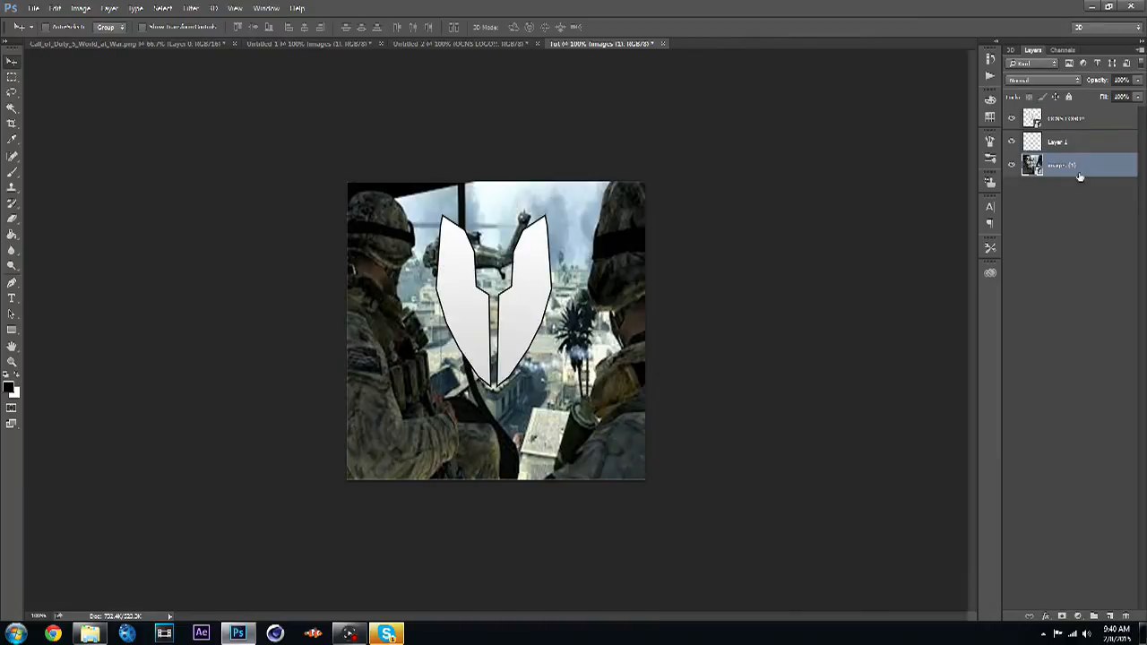
- Delete the empty Layer 1 from the Tut document
{"action": "left_click", "coordinate": [1078, 143]}
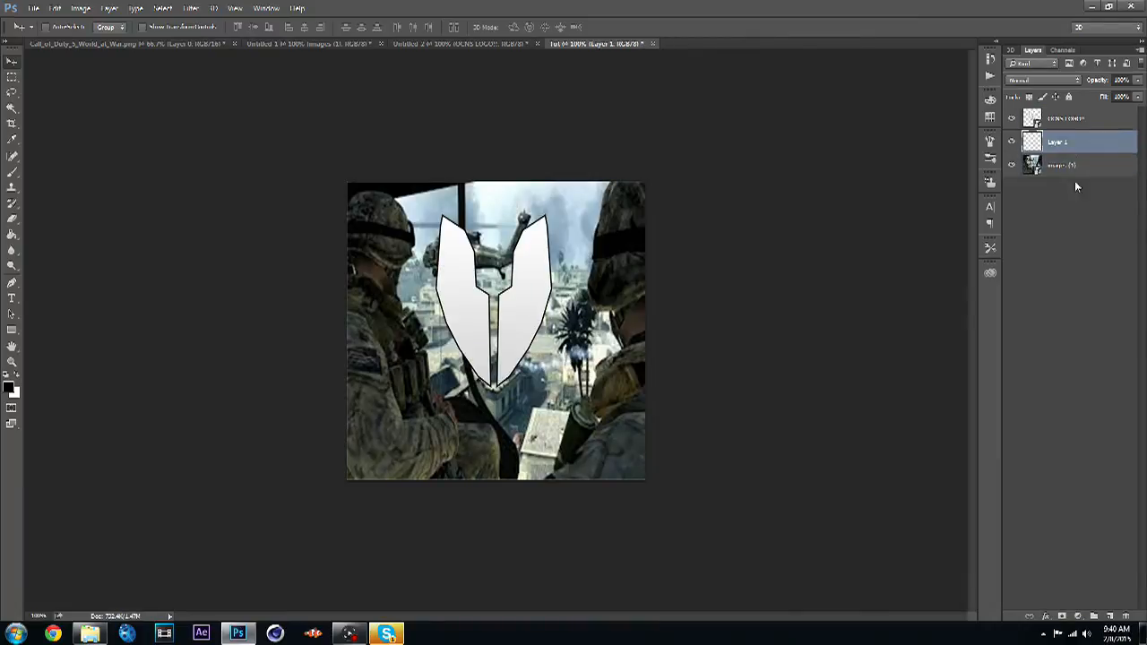
{"action": "left_click", "coordinate": [1127, 616]}
{"action": "left_click", "coordinate": [525, 234]}
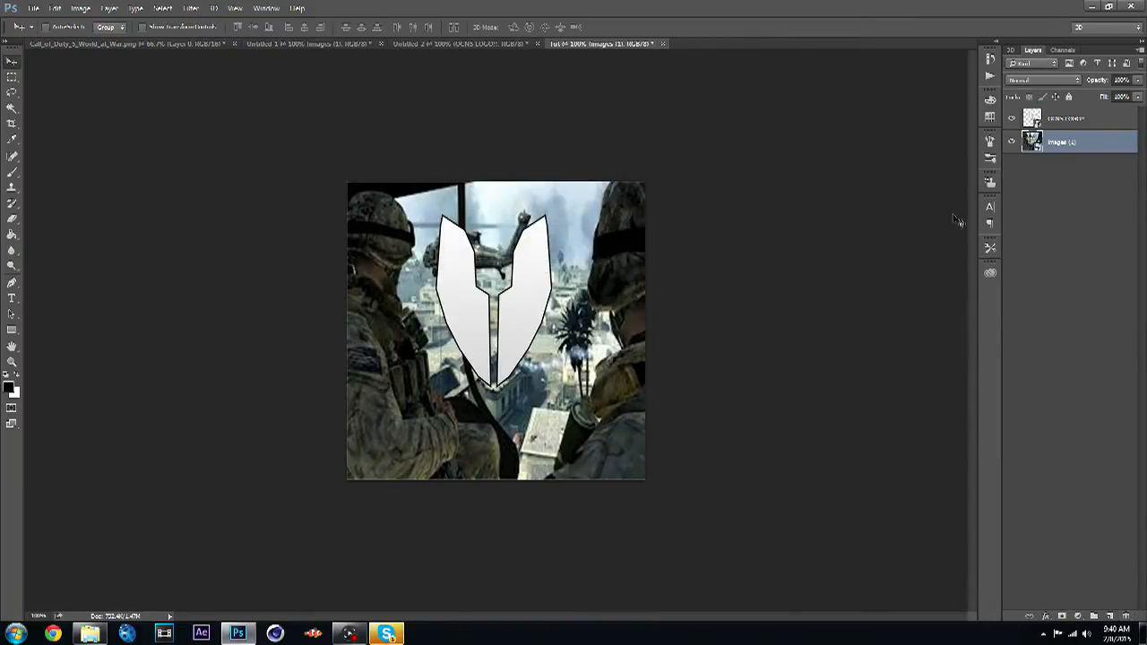
- Lower the helicopter image layer's opacity
{"action": "left_click", "coordinate": [1138, 81]}
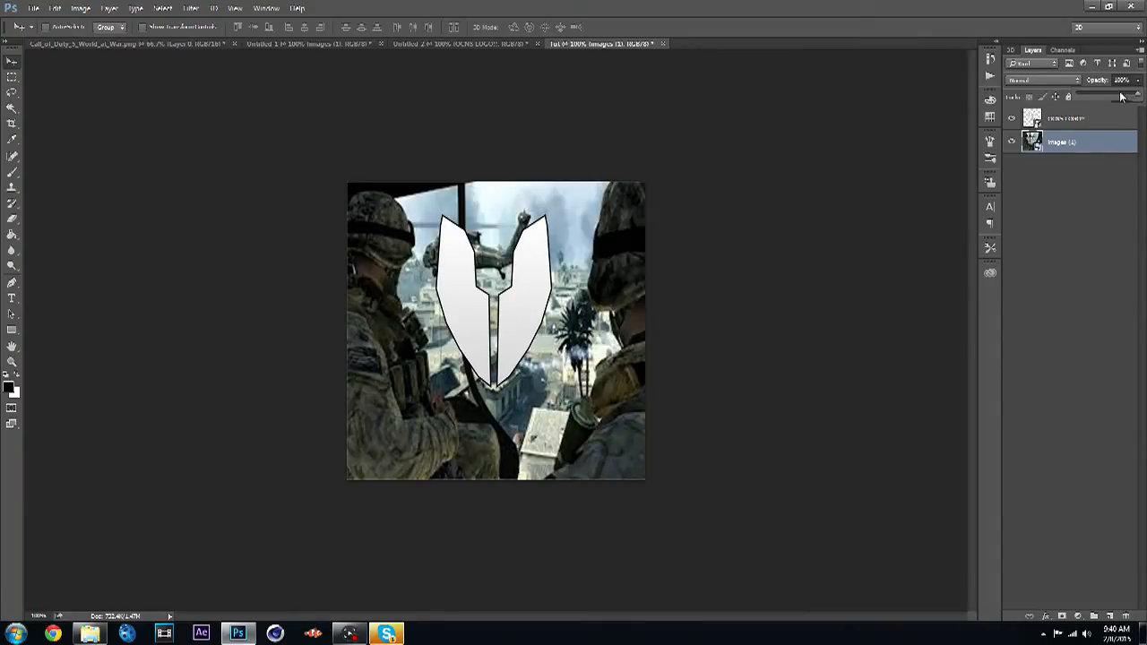
{"action": "left_click", "coordinate": [1121, 96]}
{"action": "left_click_drag", "start_coordinate": [1127, 97], "coordinate": [1138, 102]}
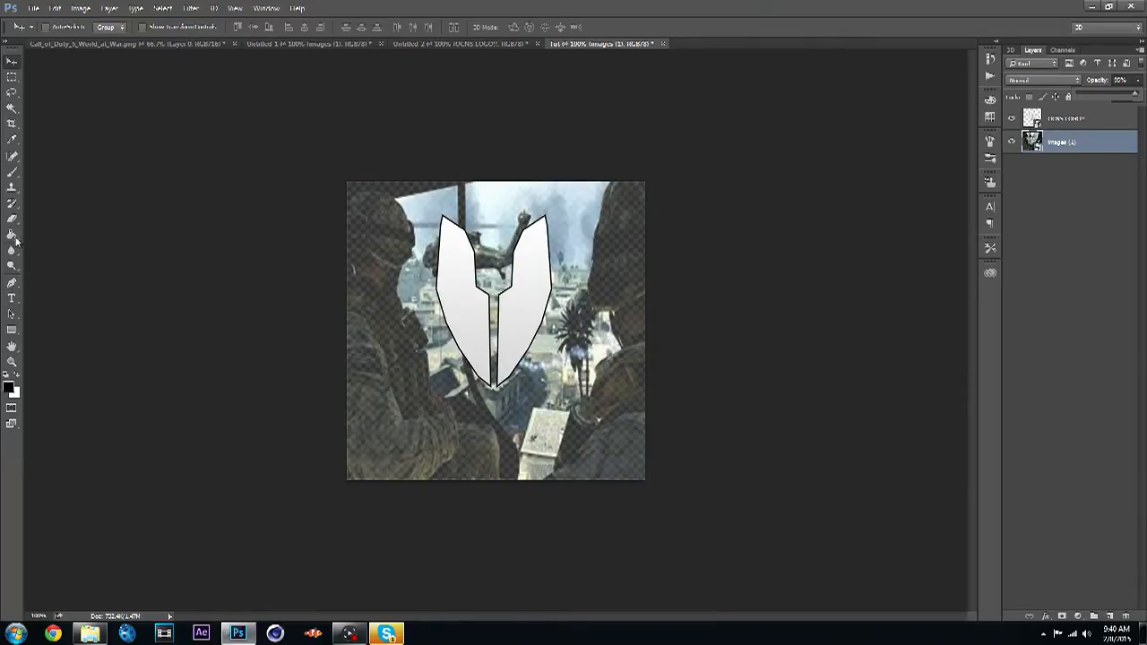
- Add a new layer and move it beneath the helicopter image layer
{"action": "left_click", "coordinate": [1110, 617]}
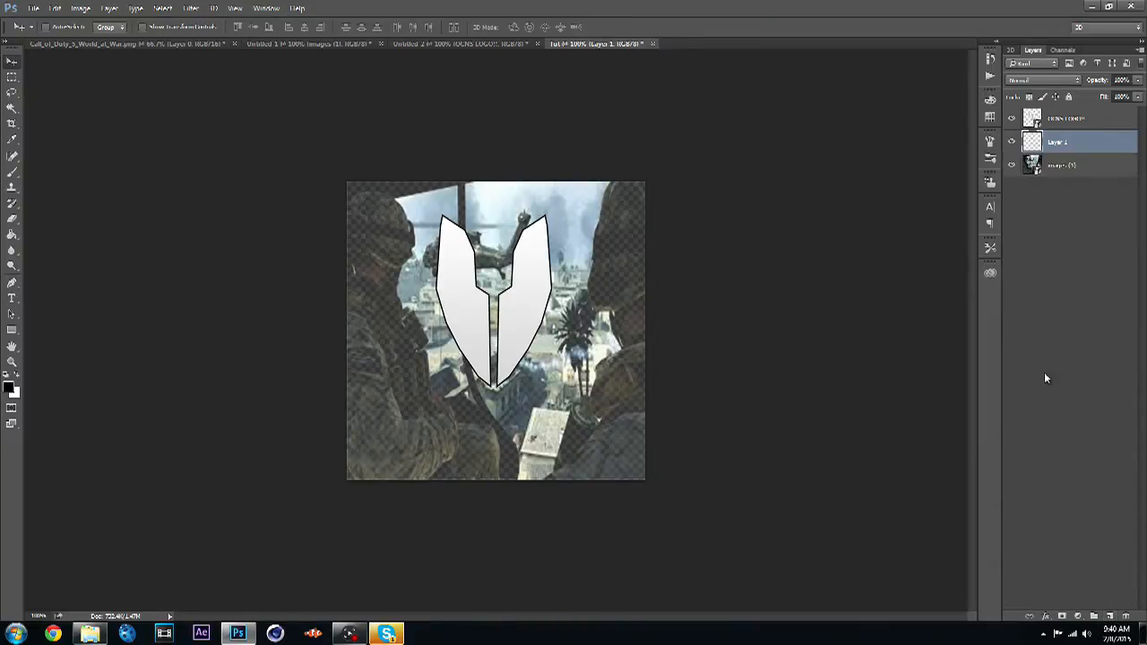
{"action": "left_click_drag", "start_coordinate": [1051, 157], "coordinate": [1070, 187]}
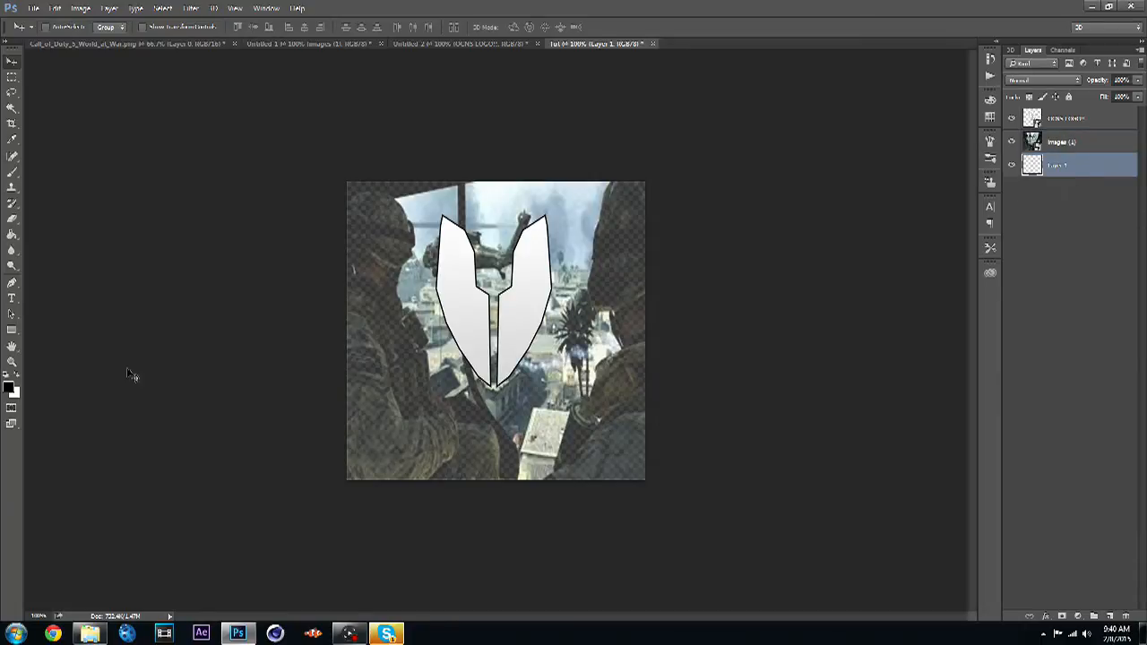
- Fill the new bottom layer with black using the Paint Bucket tool
{"action": "left_click", "coordinate": [13, 235]}
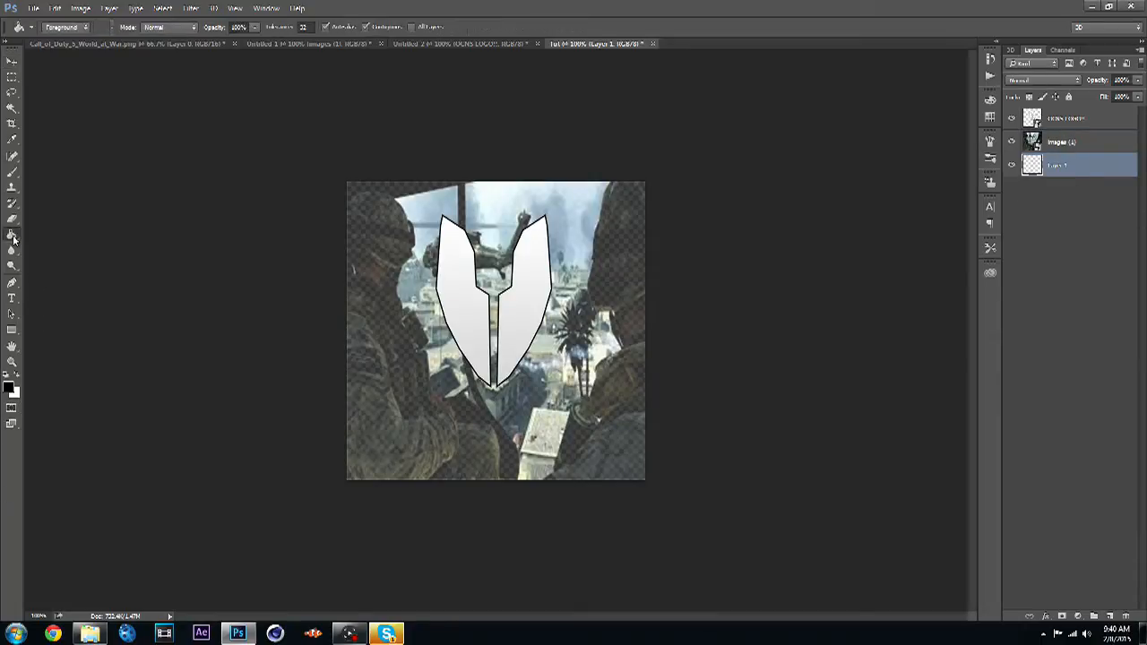
{"action": "left_click", "coordinate": [10, 387]}
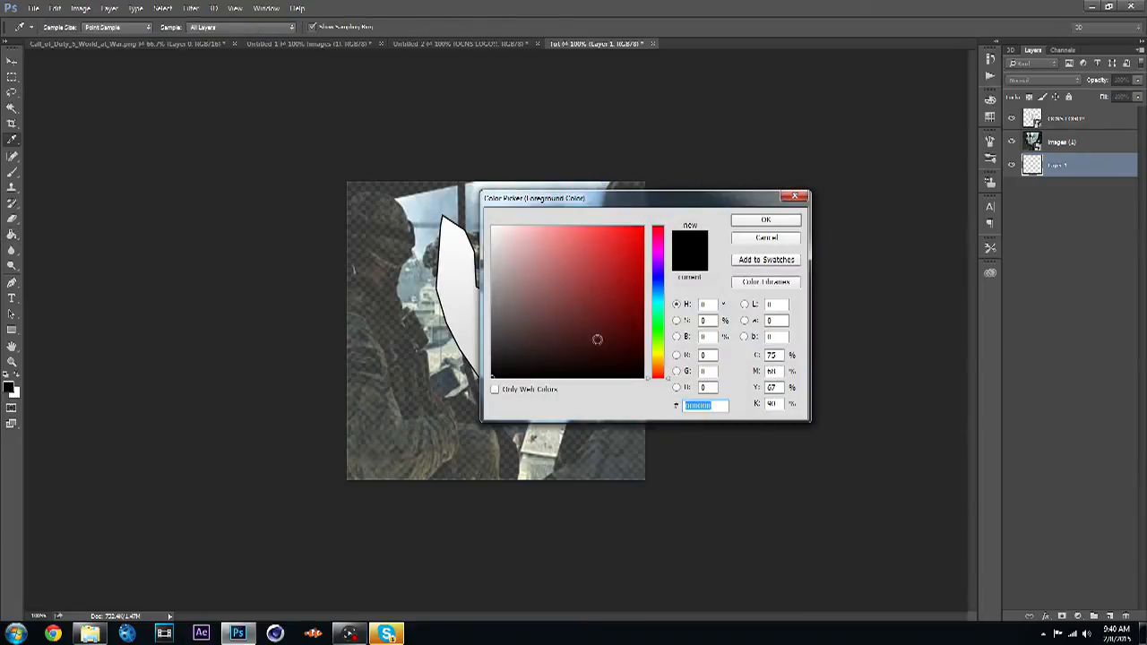
{"action": "left_click", "coordinate": [760, 222]}
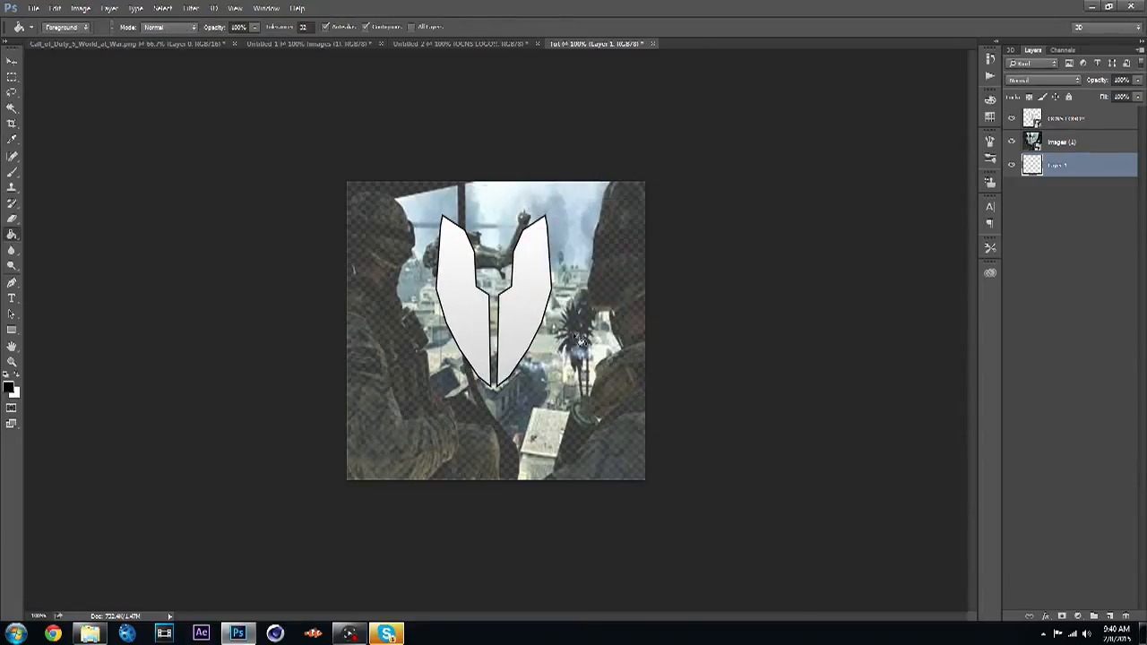
{"action": "left_click", "coordinate": [568, 349]}
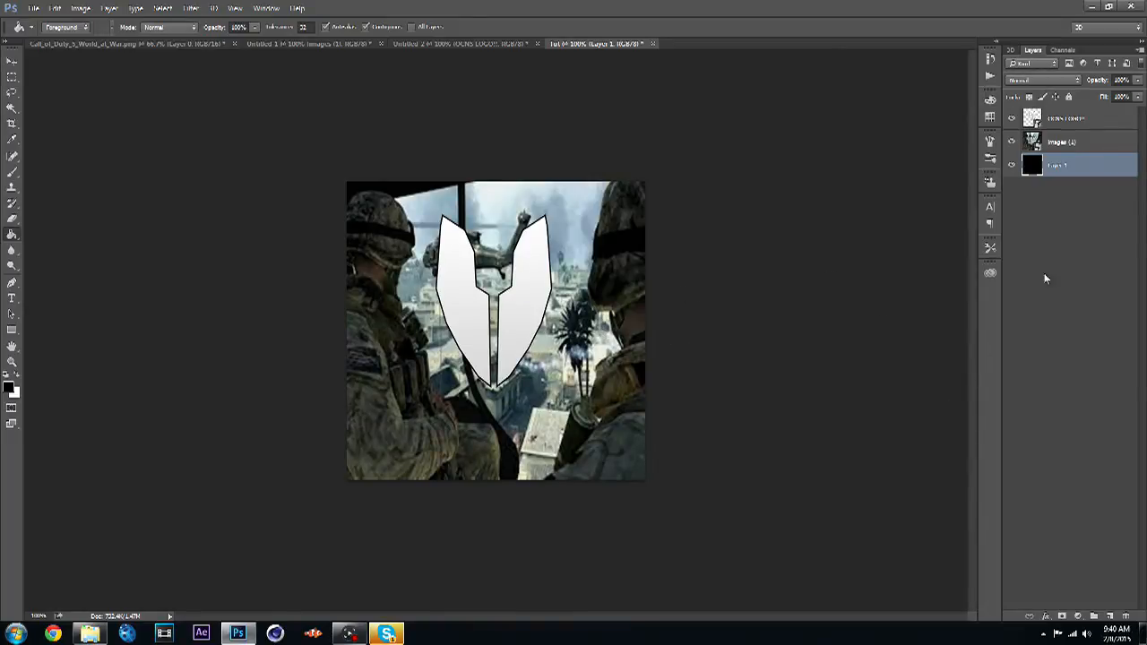
- Set the helicopter image layer's opacity to 75%
{"action": "left_click", "coordinate": [1096, 206]}
{"action": "left_click", "coordinate": [1118, 150]}
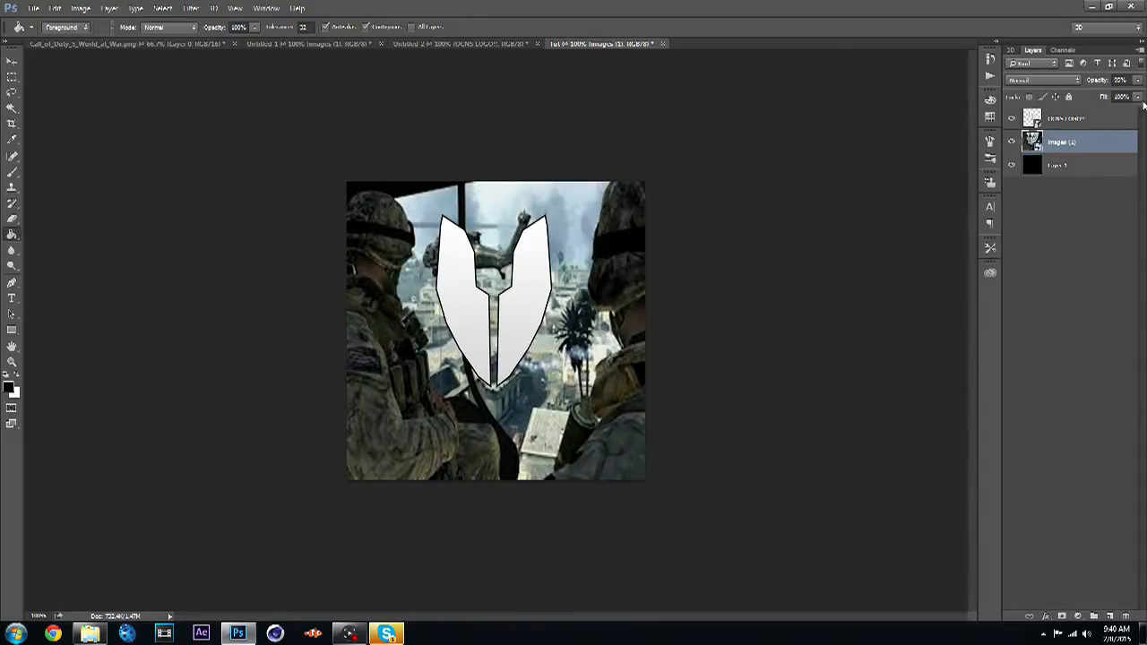
{"action": "left_click", "coordinate": [1139, 80]}
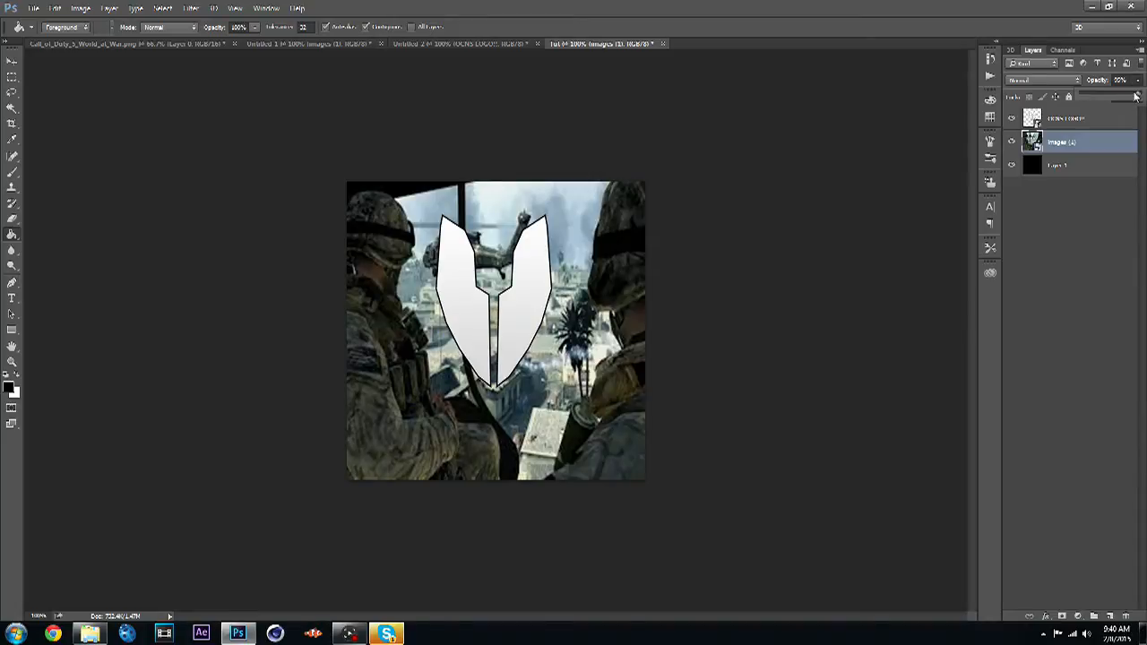
{"action": "left_click_drag", "start_coordinate": [1131, 97], "coordinate": [1126, 96]}
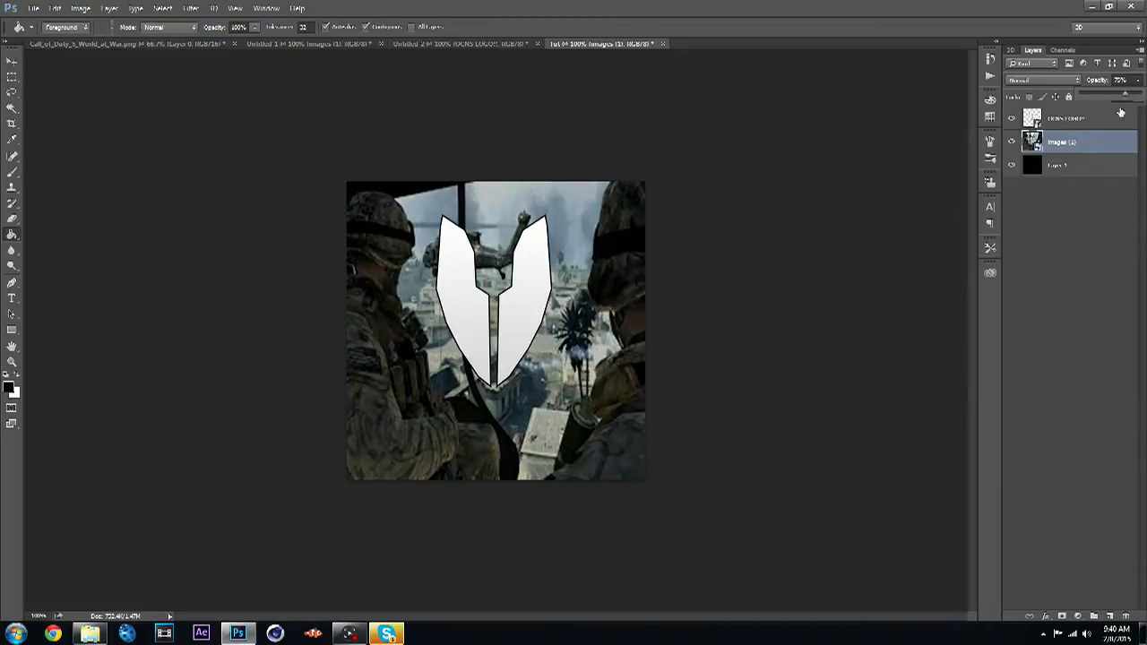
- Switch to the soldier image and erase the small watermark logo near its lower left with a resized Eraser
{"action": "left_click", "coordinate": [1105, 217]}
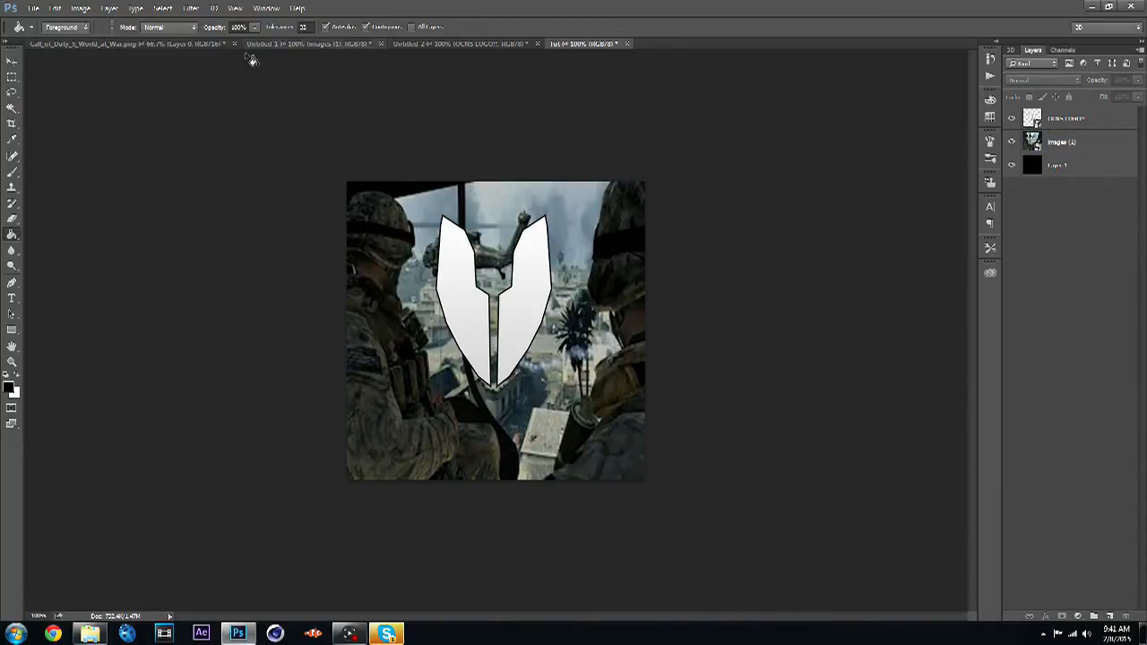
{"action": "left_click", "coordinate": [166, 43]}
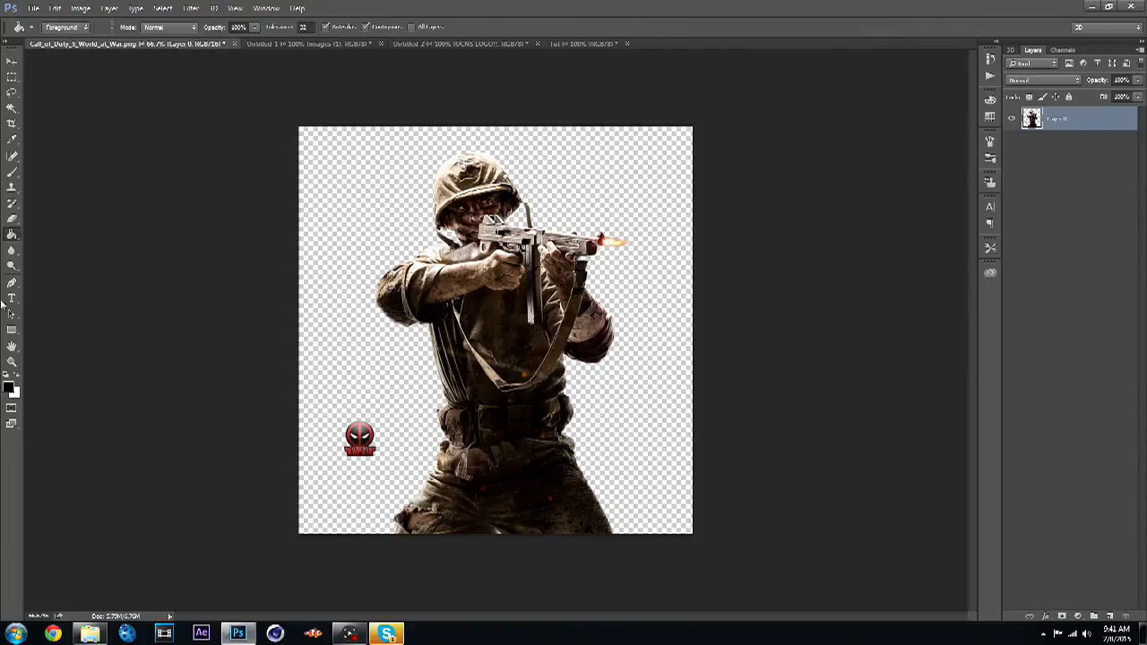
{"action": "left_click", "coordinate": [11, 219]}
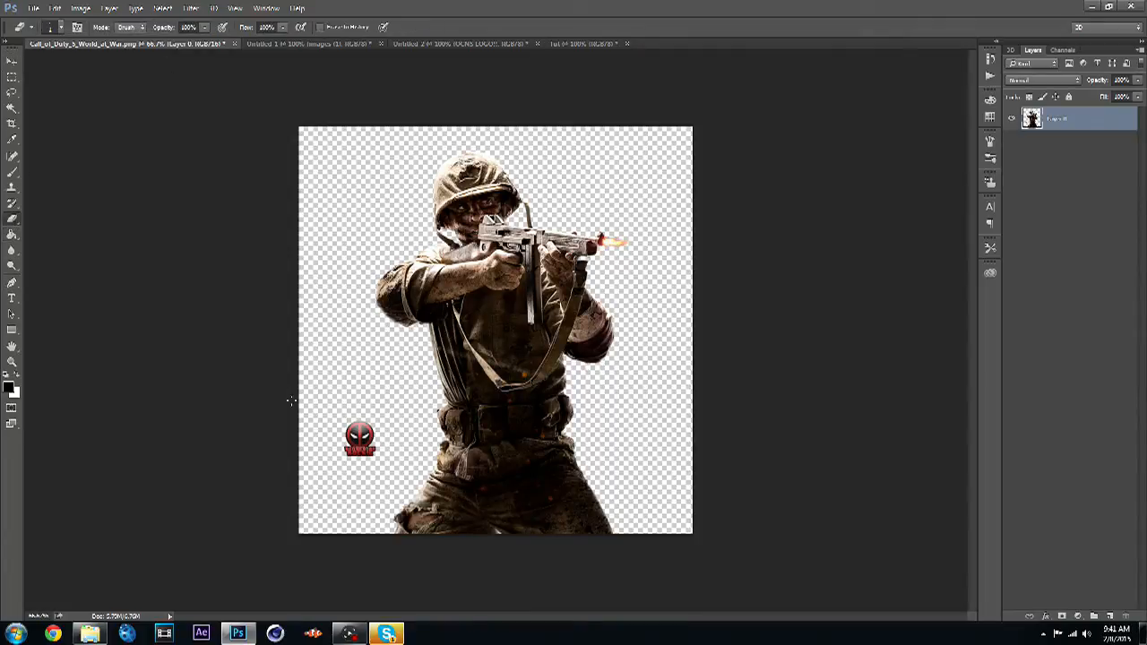
{"action": "left_click", "coordinate": [59, 27]}
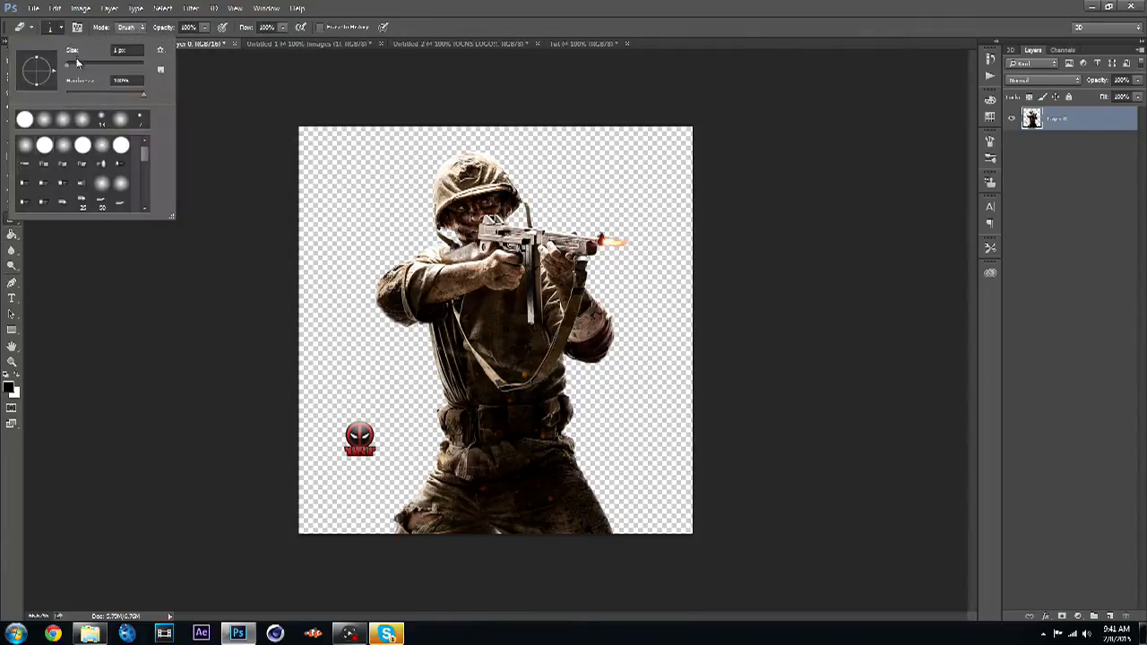
{"action": "left_click_drag", "start_coordinate": [77, 64], "coordinate": [79, 69]}
{"action": "left_click", "coordinate": [337, 409]}
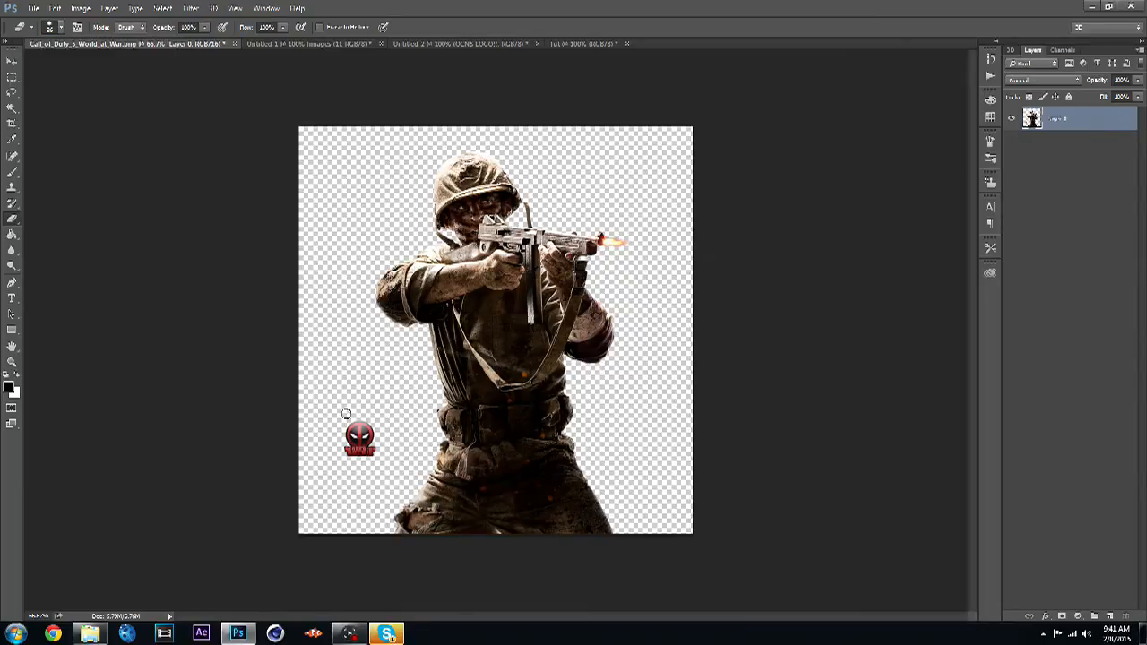
{"action": "mouse_move", "coordinate": [344, 409]}
{"action": "left_mouse_down"}
{"action": "mouse_move", "coordinate": [333, 434]}
{"action": "mouse_move", "coordinate": [363, 441]}
{"action": "mouse_move", "coordinate": [360, 429]}
{"action": "mouse_move", "coordinate": [350, 440]}
{"action": "mouse_move", "coordinate": [376, 456]}
{"action": "mouse_move", "coordinate": [349, 453]}
{"action": "left_mouse_up"}
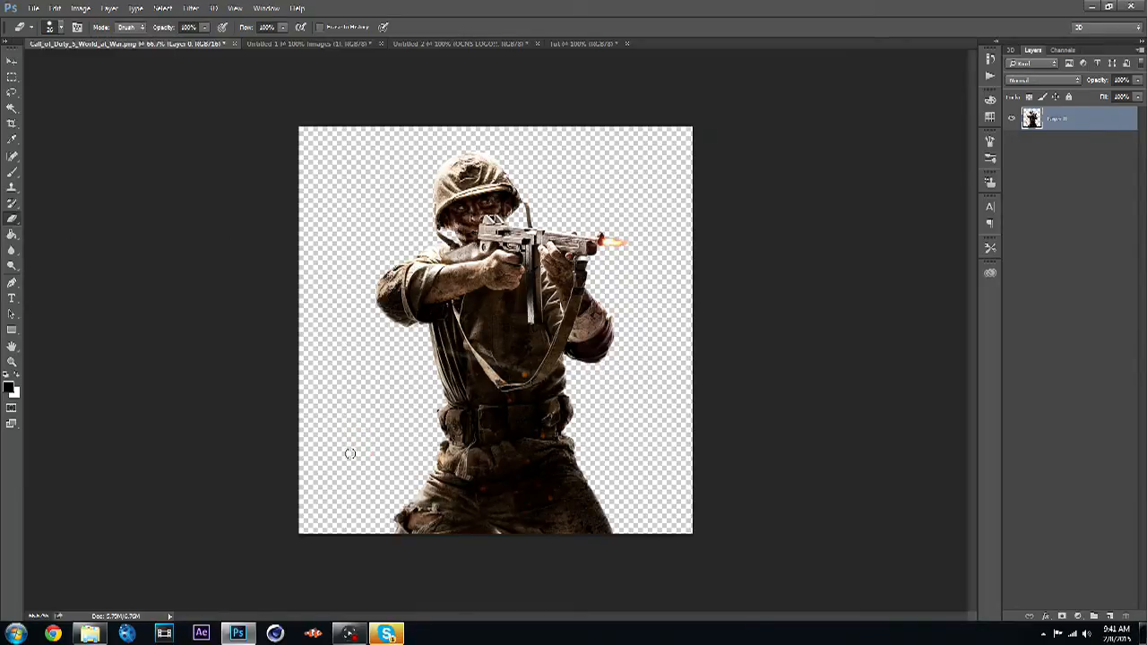
- Move the soldier layer into the logo document, accepting the differing-depth prompt
{"action": "left_click", "coordinate": [12, 61]}
{"action": "left_click_drag", "start_coordinate": [481, 305], "coordinate": [529, 301]}
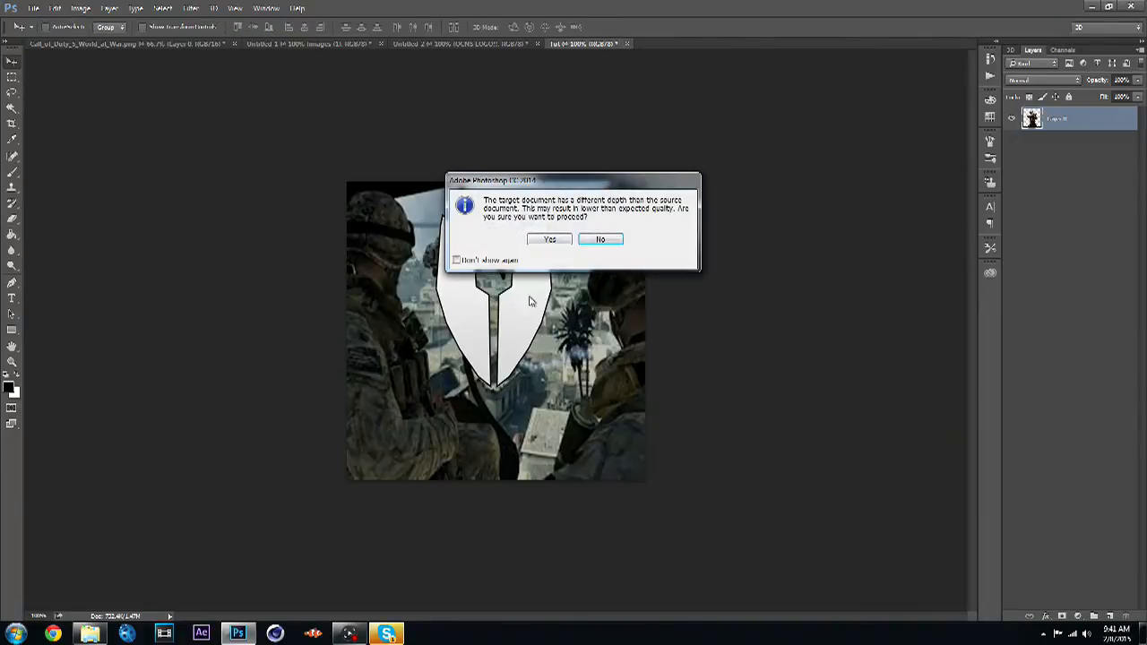
{"action": "left_click", "coordinate": [554, 239]}
{"action": "key", "text": "ctrl+t"}
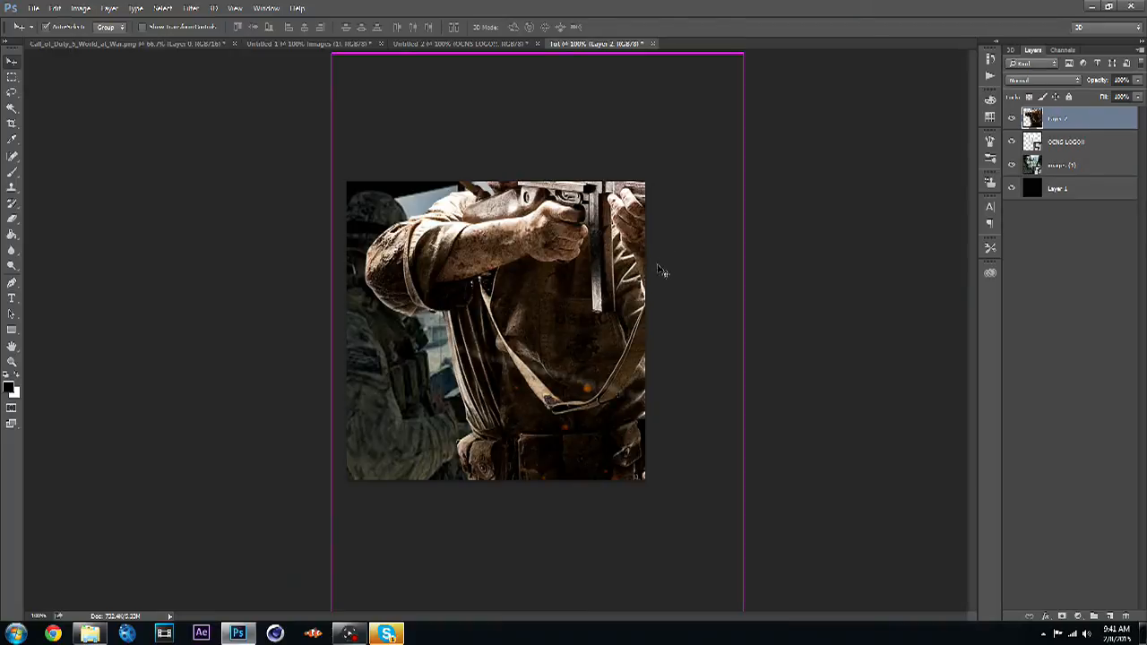
{"action": "left_click", "coordinate": [332, 45]}
{"action": "left_click", "coordinate": [590, 44]}
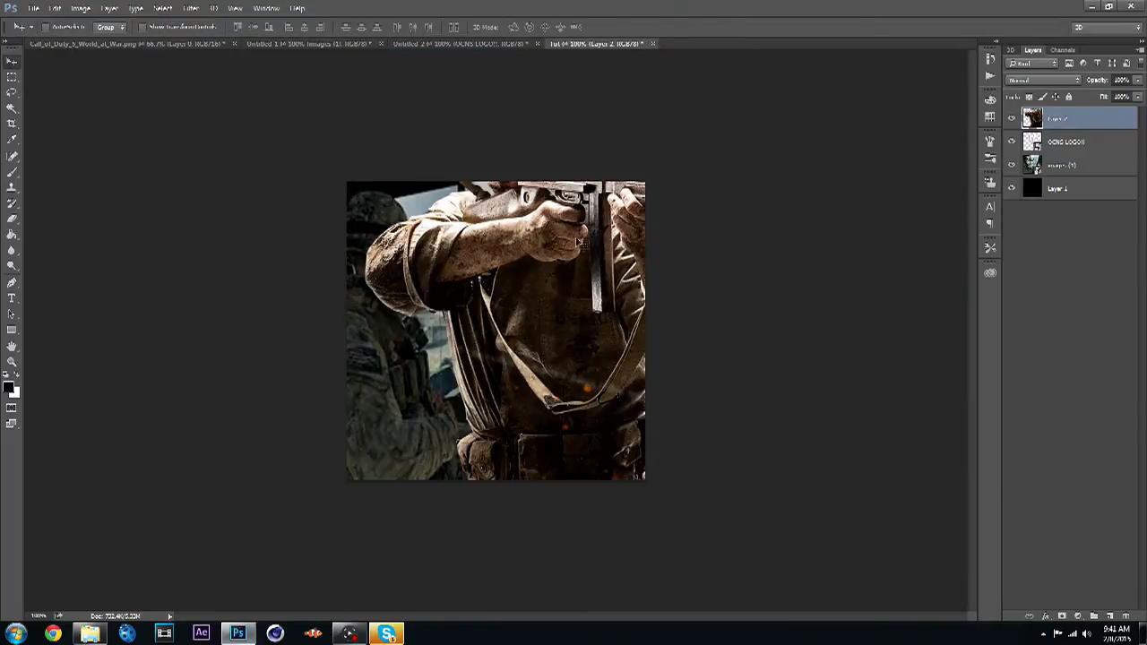
- Free-transform the soldier, scaling him down and placing him inside the OCNS logo shield
{"action": "key", "text": "ctrl+t"}
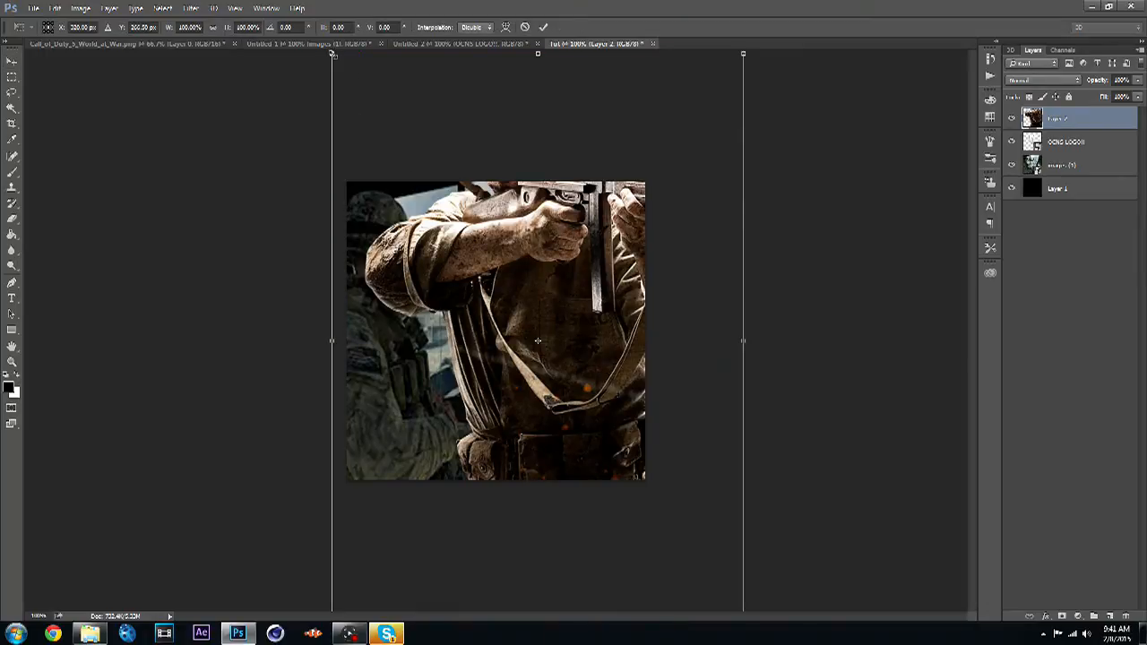
{"action": "left_click_drag", "start_coordinate": [332, 55], "coordinate": [548, 356]}
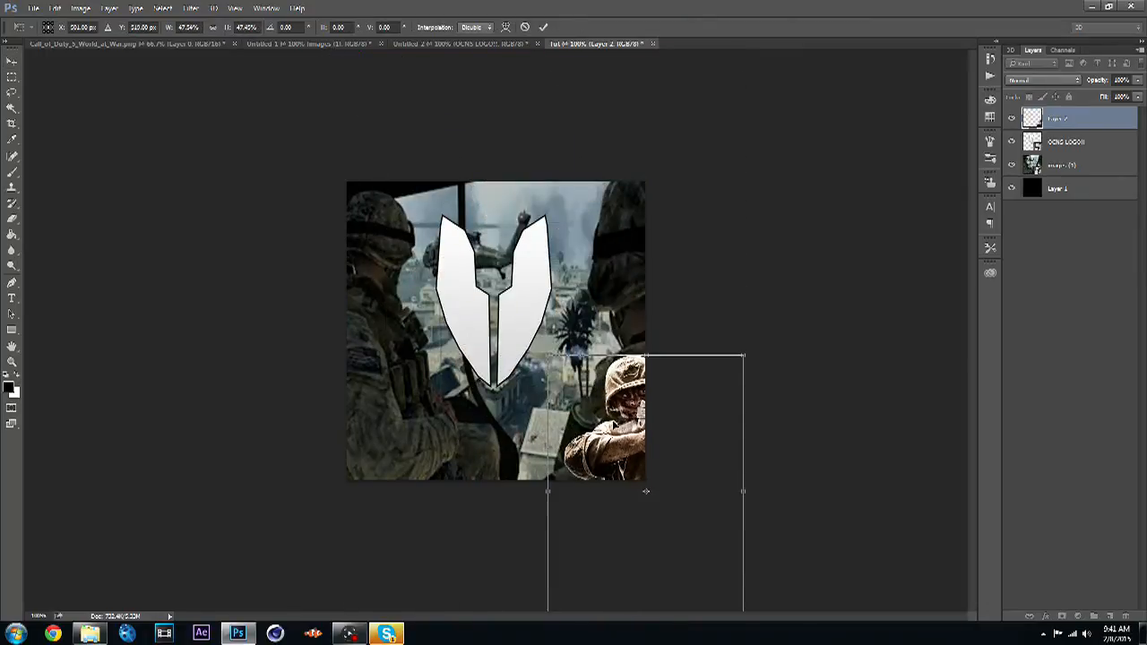
{"action": "left_click_drag", "start_coordinate": [577, 408], "coordinate": [465, 254]}
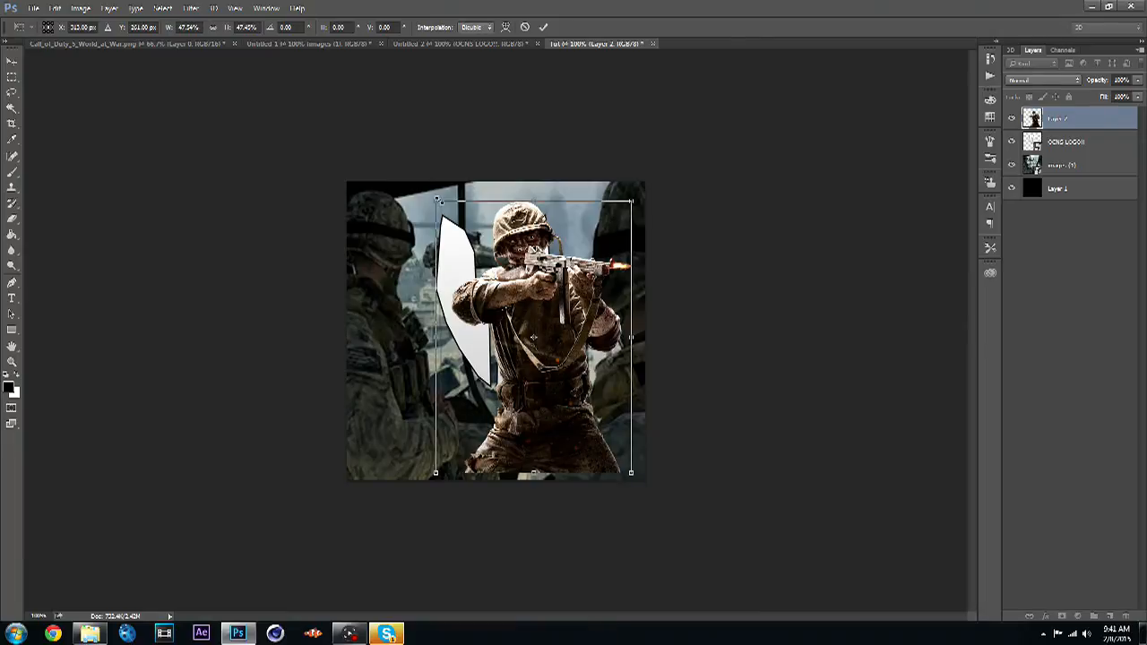
{"action": "left_click_drag", "start_coordinate": [438, 201], "coordinate": [502, 292]}
{"action": "left_click_drag", "start_coordinate": [561, 376], "coordinate": [506, 298]}
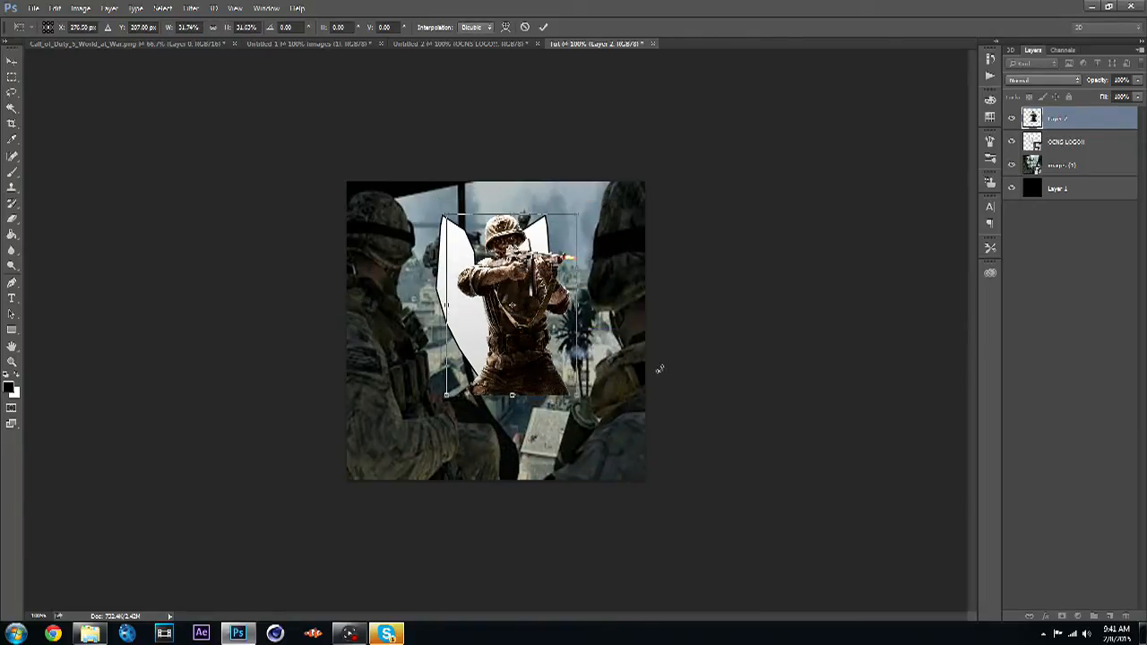
{"action": "key", "text": "Return"}
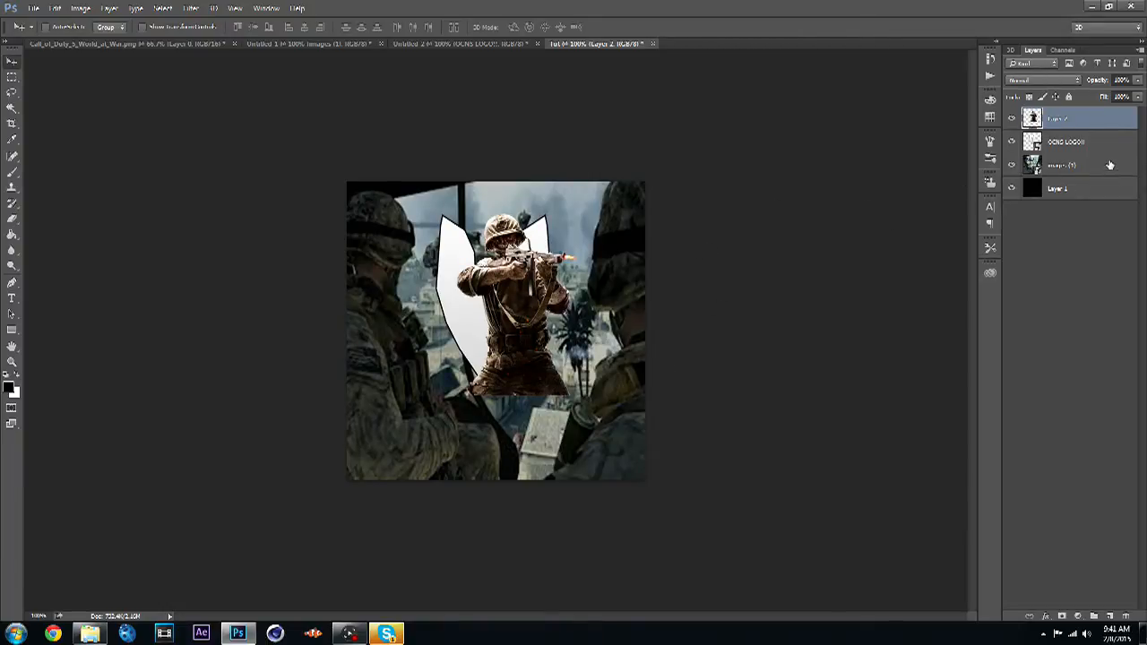
- Try to make a Magic Wand selection while the helicopter image and black layers are both selected
{"action": "left_click", "coordinate": [1109, 164]}
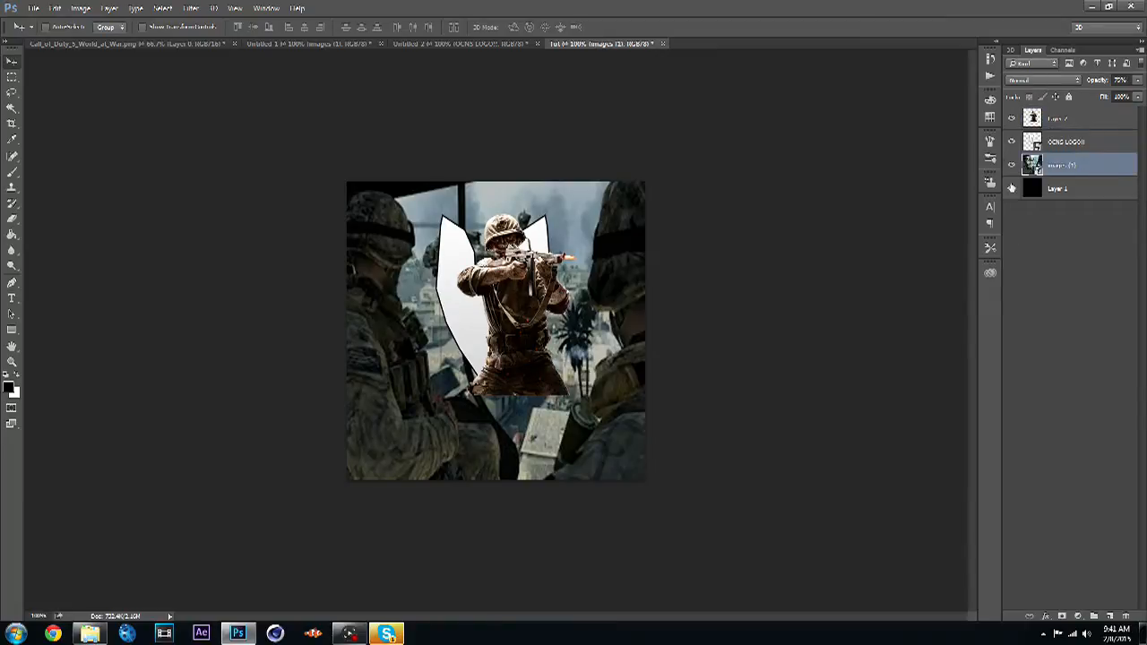
{"action": "left_click", "coordinate": [1091, 190], "text": "shift"}
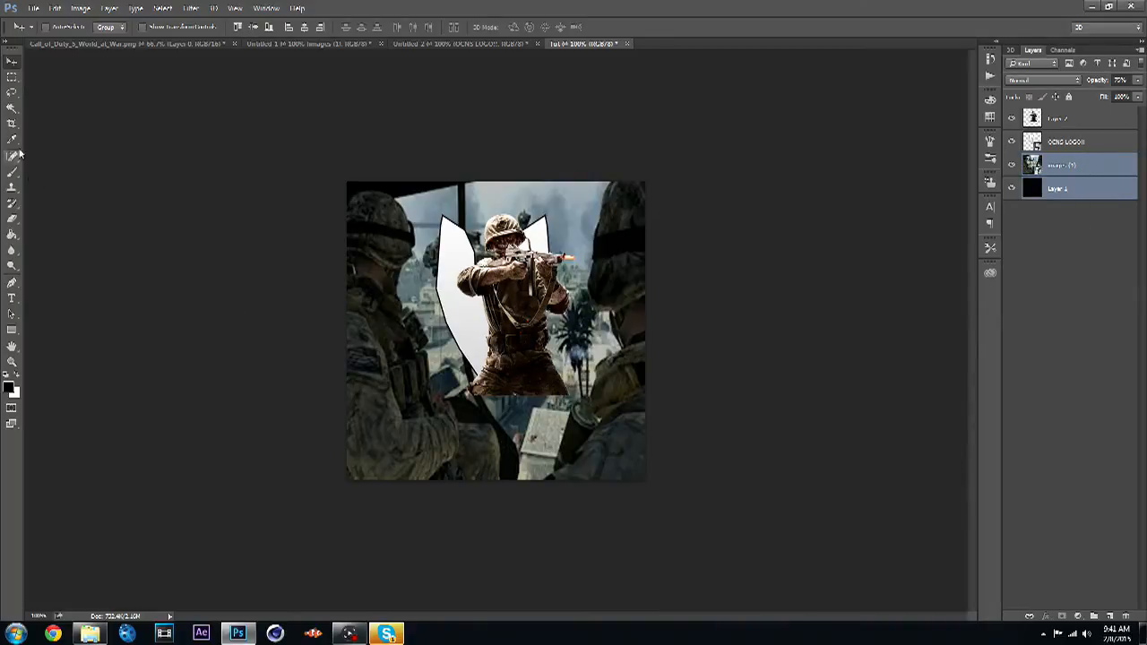
{"action": "left_click", "coordinate": [12, 108]}
{"action": "right_click", "coordinate": [16, 114]}
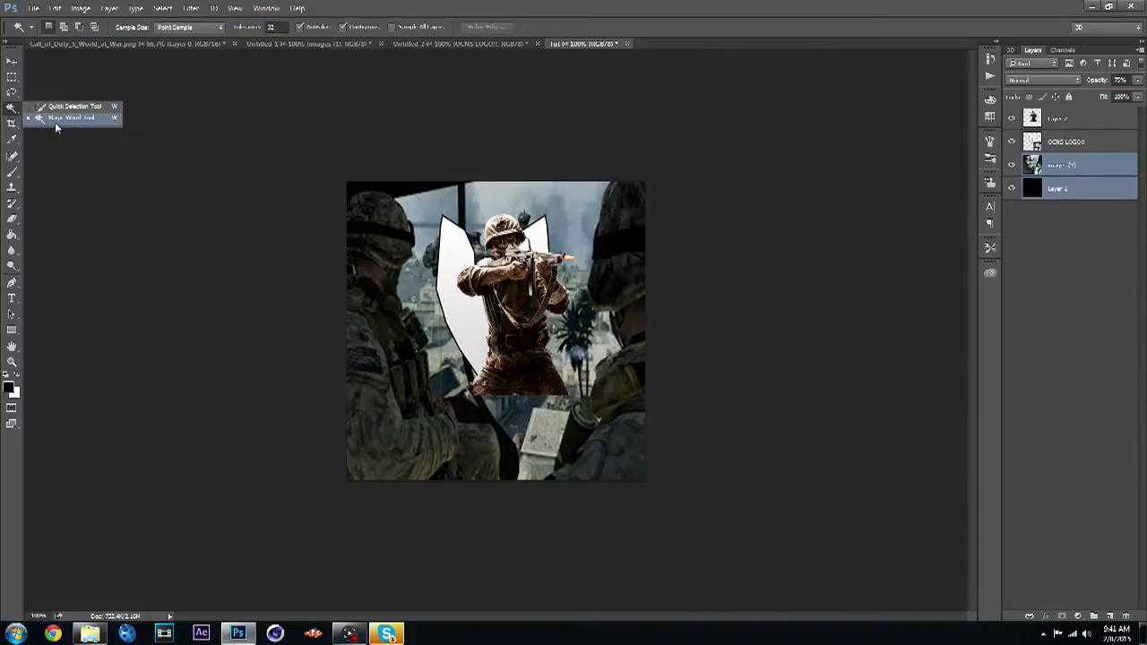
{"action": "left_click", "coordinate": [57, 118]}
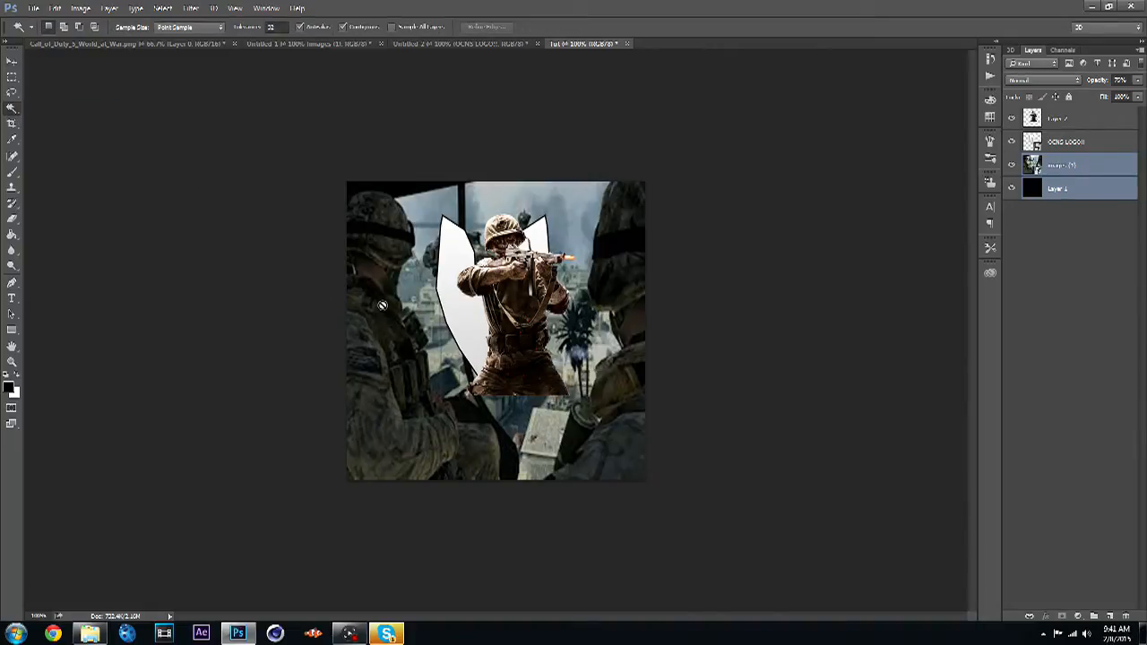
{"action": "left_click", "coordinate": [382, 305]}
{"action": "left_click", "coordinate": [554, 236]}
{"action": "left_click", "coordinate": [423, 319]}
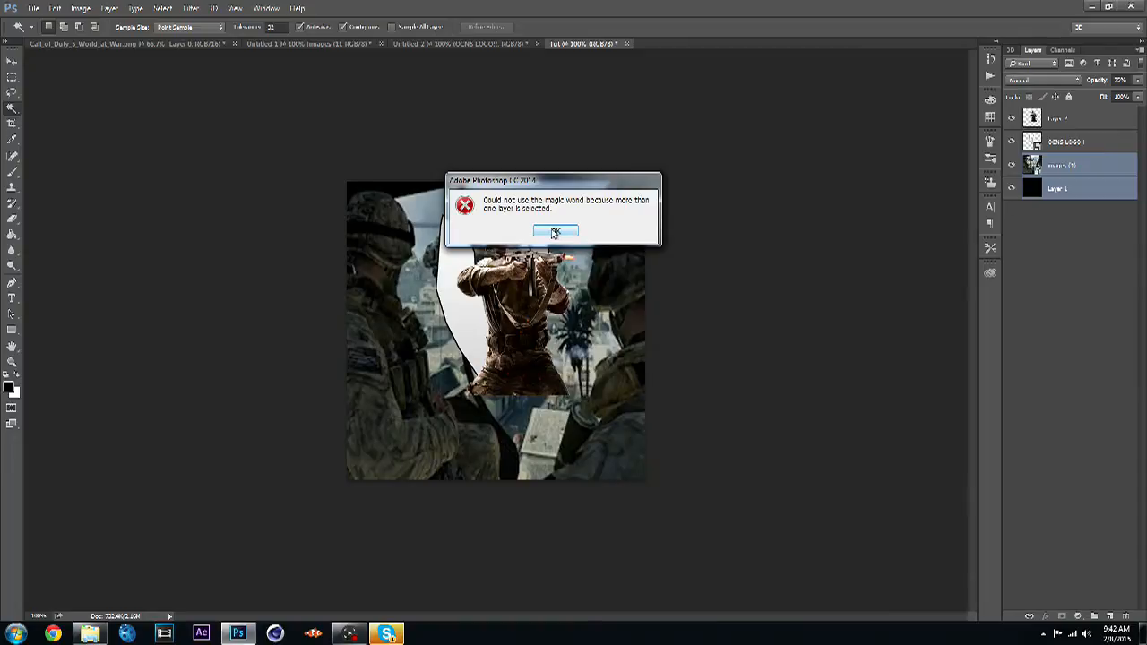
{"action": "left_click", "coordinate": [554, 233]}
- Make Magic Wand selections on the helicopter image layer, then deselect them
{"action": "left_click", "coordinate": [1077, 210]}
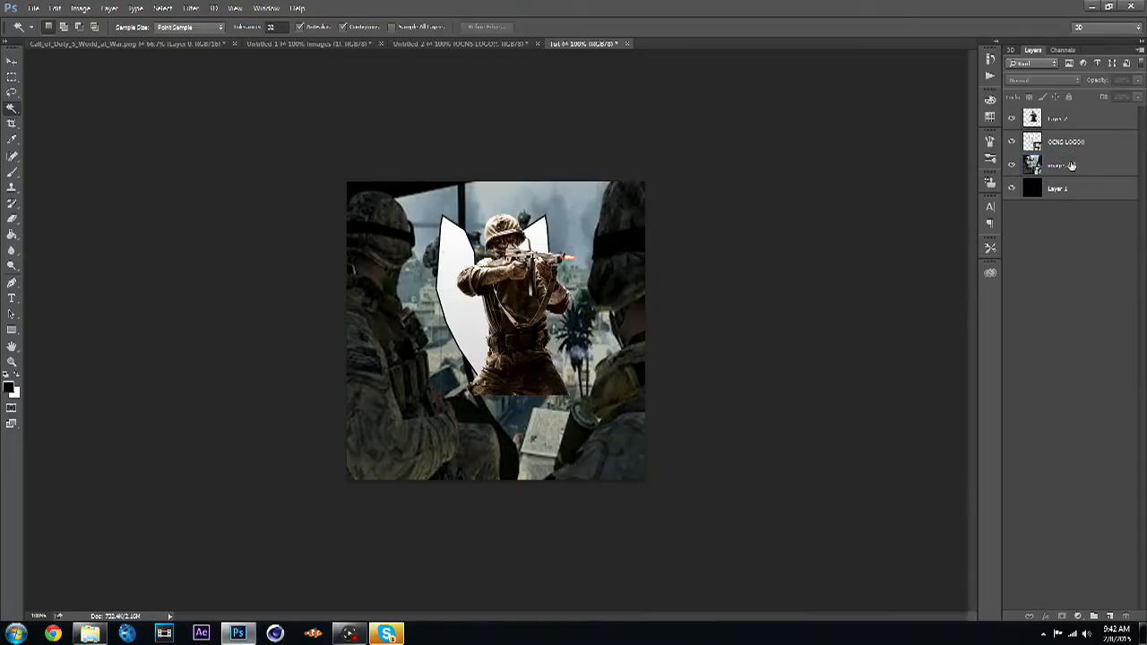
{"action": "left_click", "coordinate": [1071, 165]}
{"action": "left_click", "coordinate": [430, 343]}
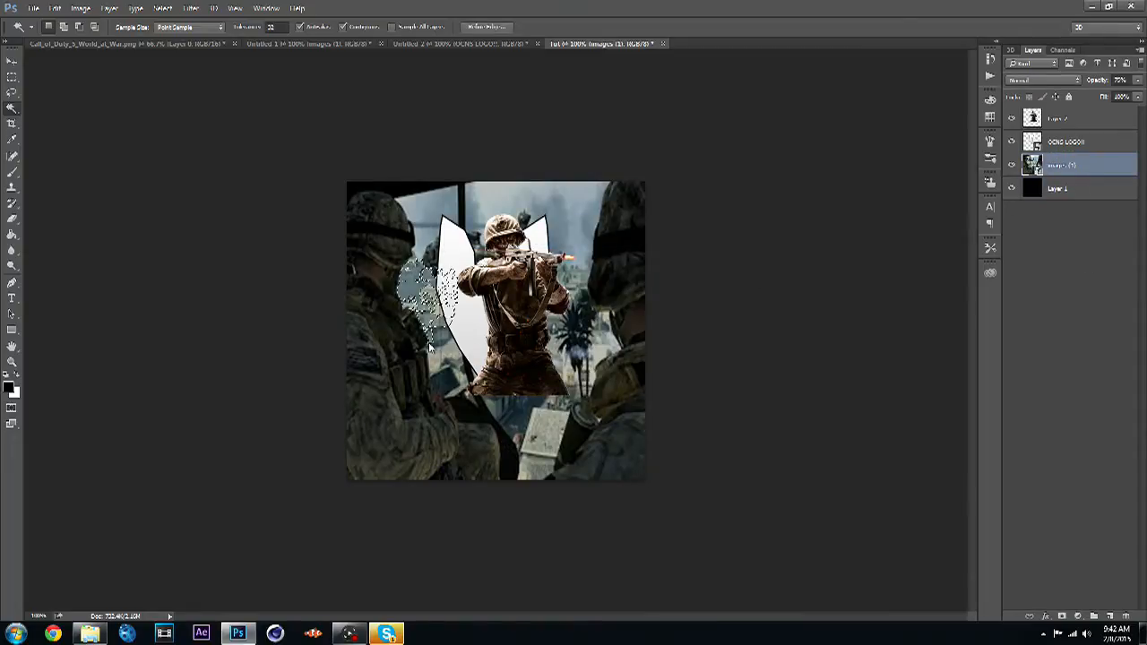
{"action": "left_click", "coordinate": [432, 341], "text": "shift"}
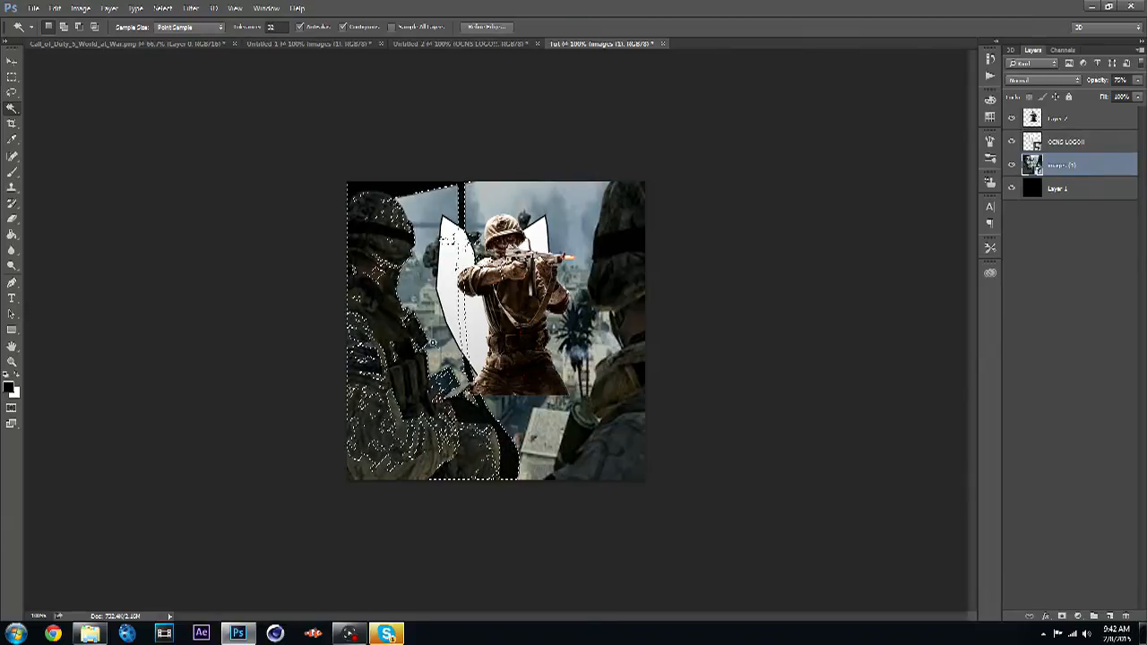
{"action": "left_click", "coordinate": [380, 354]}
{"action": "right_click", "coordinate": [381, 352]}
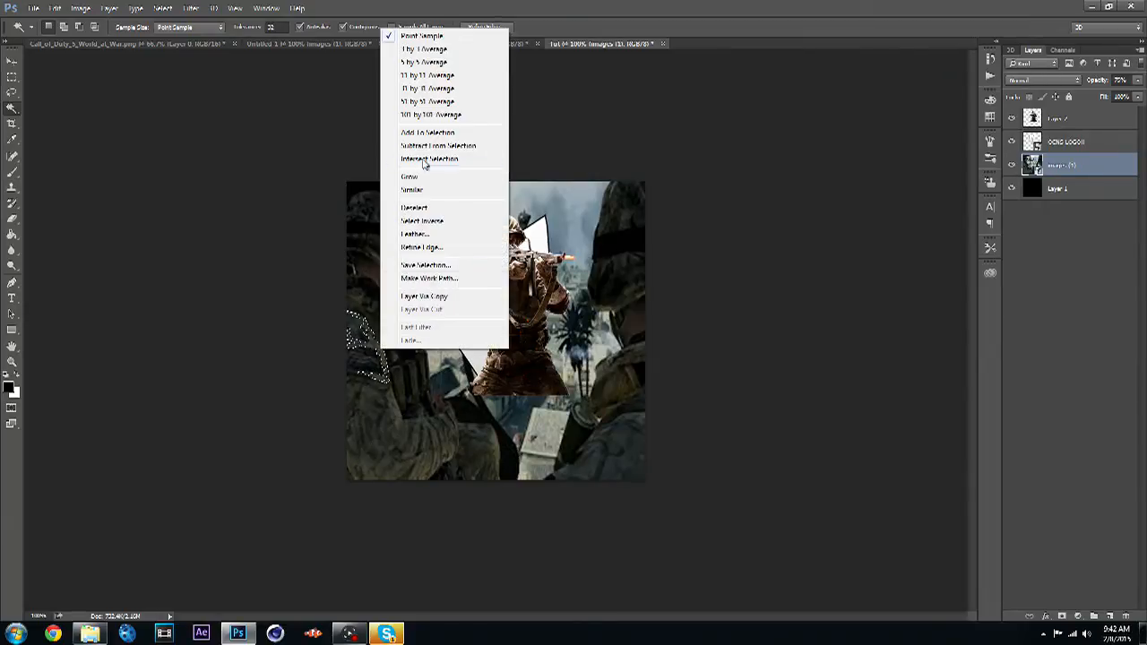
{"action": "left_click", "coordinate": [261, 205]}
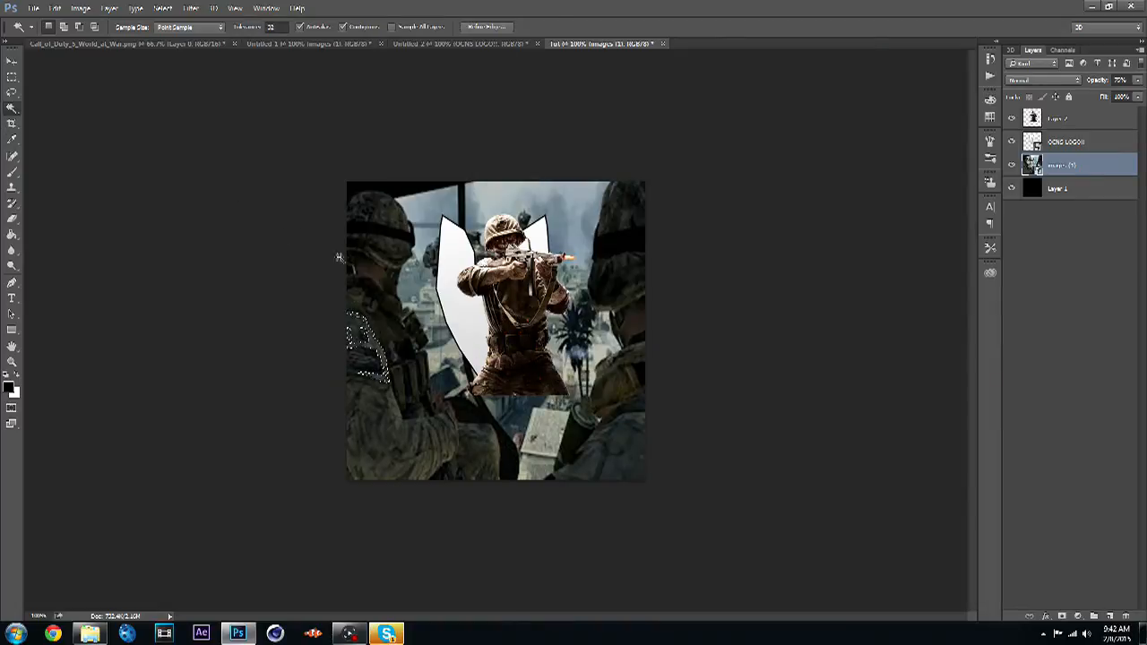
{"action": "right_click", "coordinate": [373, 359]}
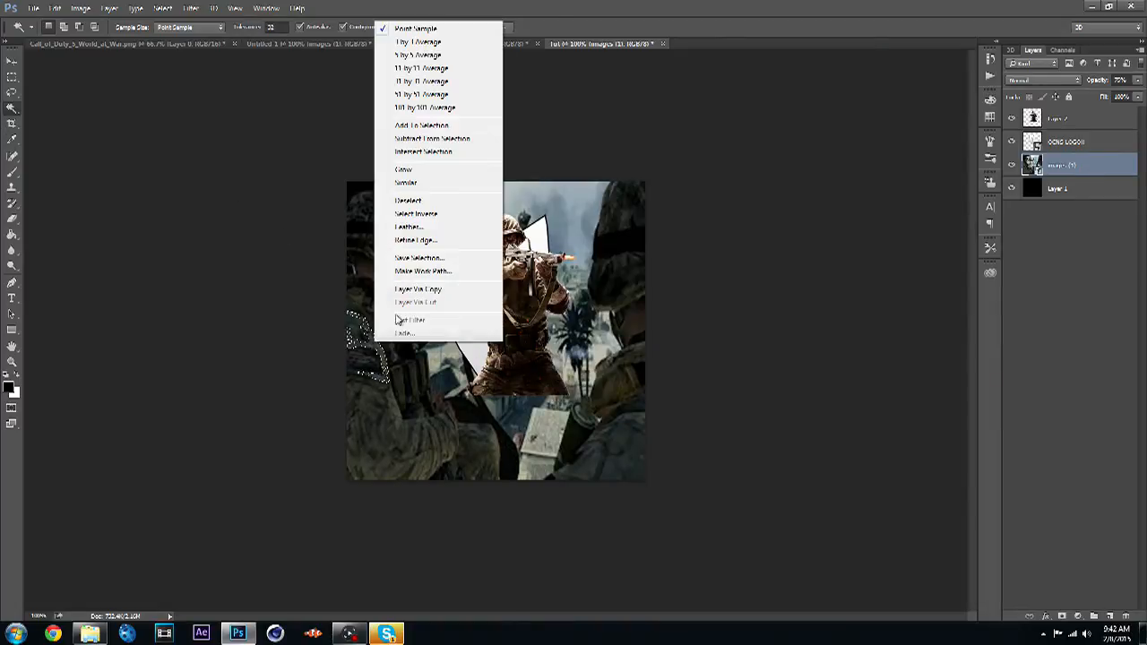
{"action": "left_click", "coordinate": [448, 205]}
- Select the logo area with the Magic Wand on the OCNS LOGO layer and erase the soldier's parts outside it
{"action": "left_click", "coordinate": [1085, 143]}
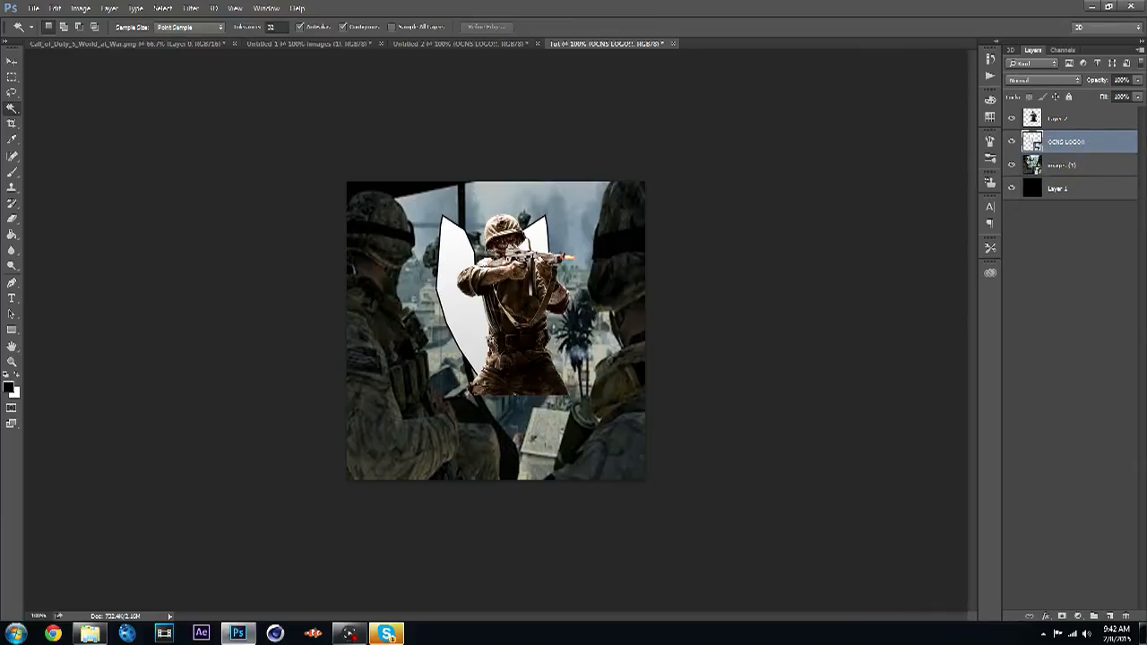
{"action": "left_click", "coordinate": [417, 373]}
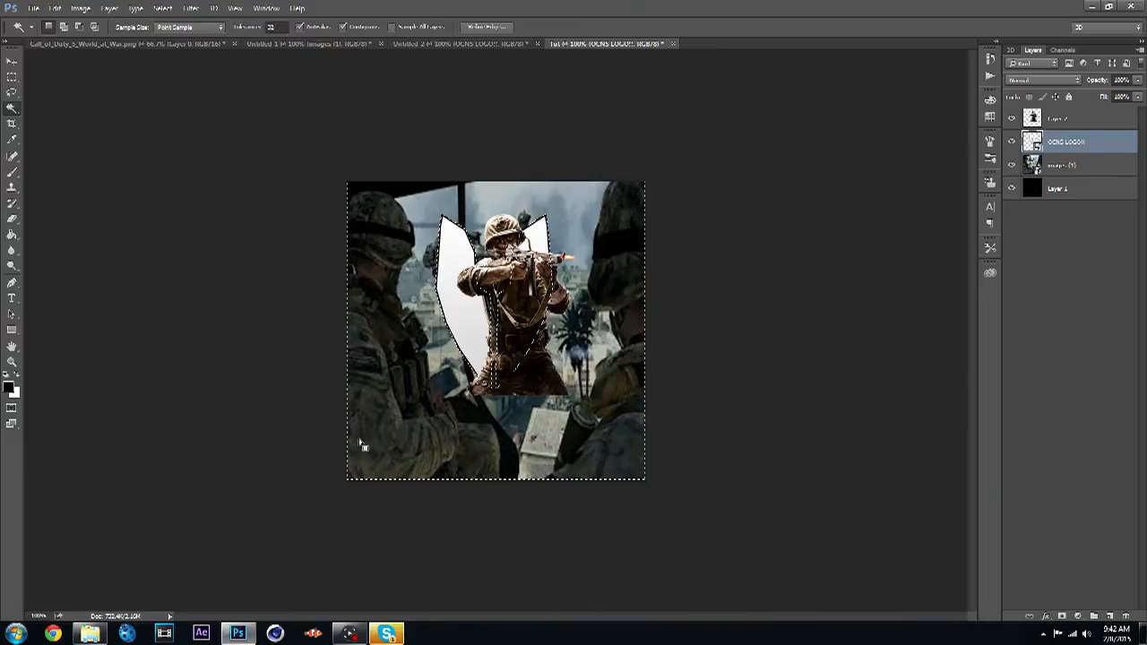
{"action": "left_click", "coordinate": [12, 218]}
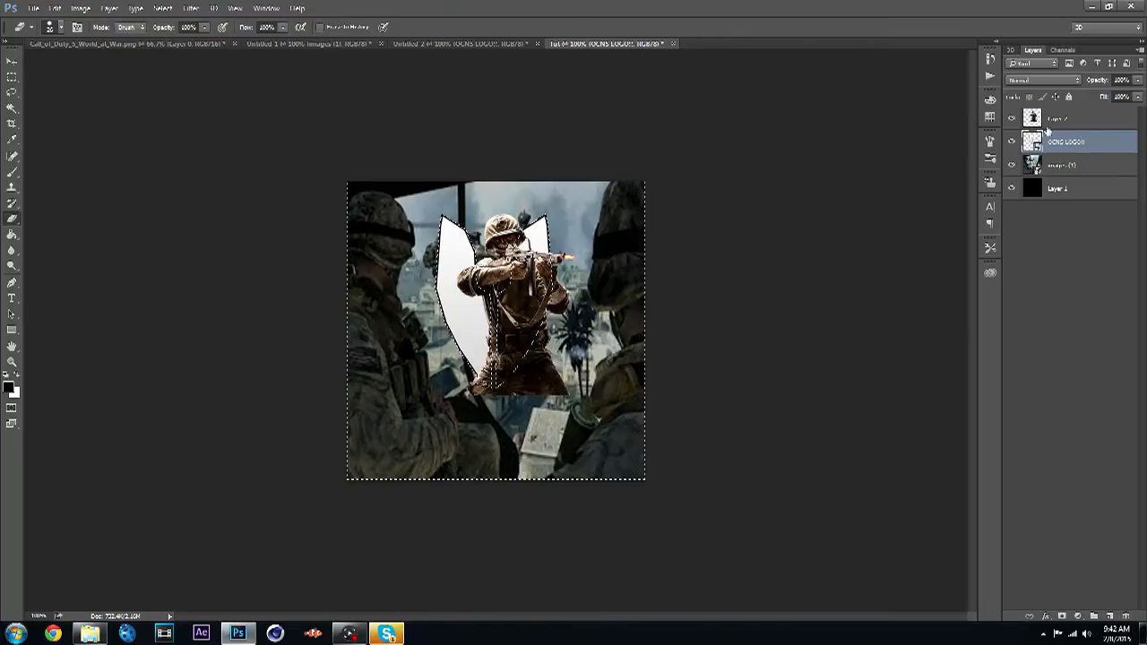
{"action": "left_click", "coordinate": [1057, 120]}
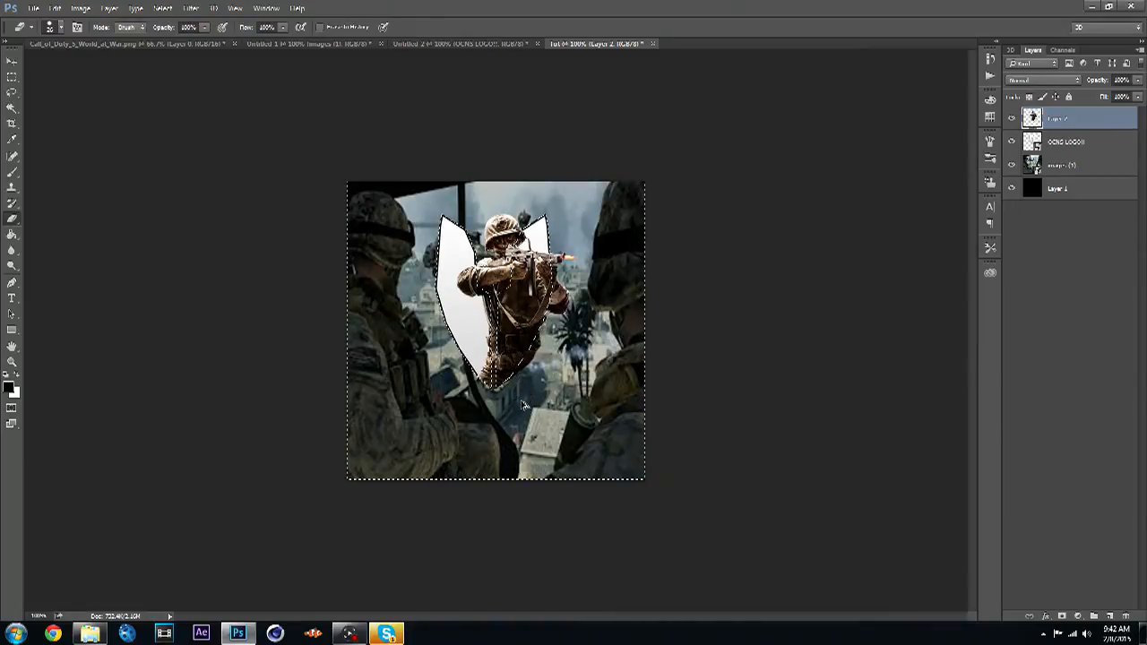
{"action": "scroll", "coordinate": [524, 406], "scroll_direction": "up", "scroll_amount": 5}
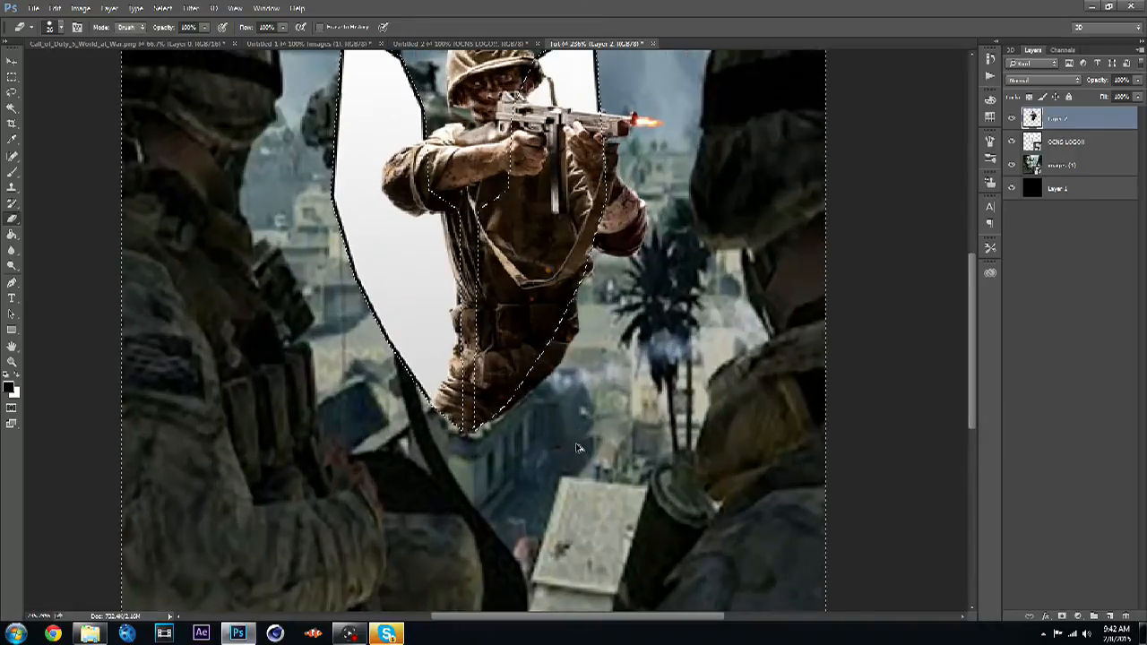
{"action": "scroll", "coordinate": [578, 448], "scroll_direction": "up", "scroll_amount": 2}
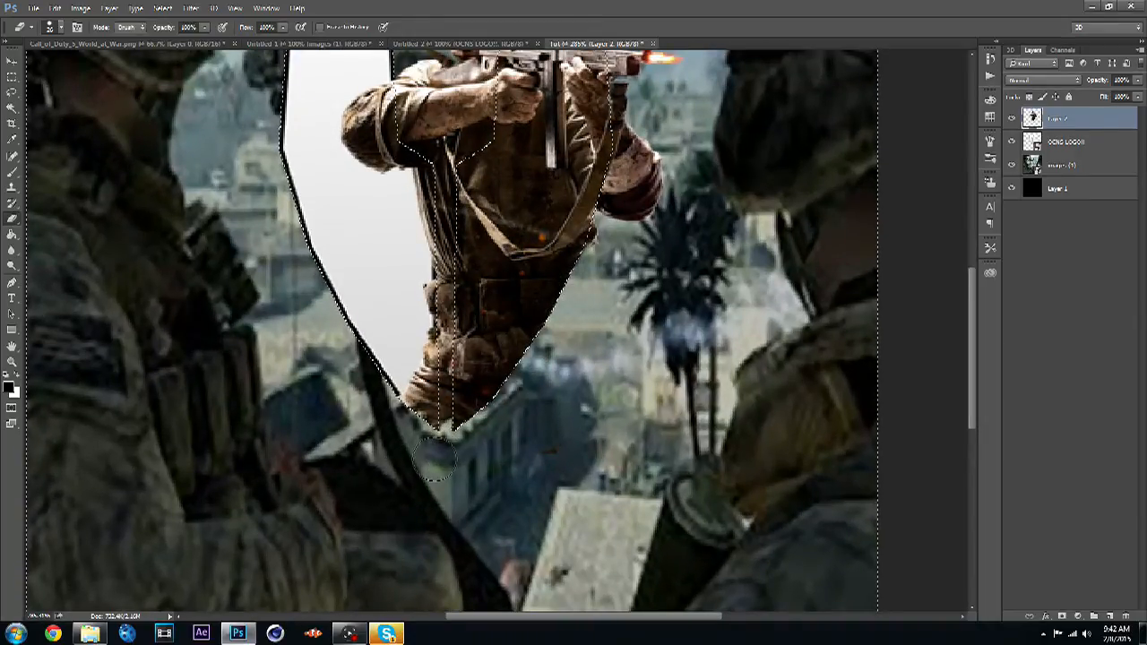
{"action": "mouse_move", "coordinate": [440, 426]}
{"action": "left_mouse_down"}
{"action": "mouse_move", "coordinate": [445, 391]}
{"action": "mouse_move", "coordinate": [422, 375]}
{"action": "mouse_move", "coordinate": [444, 355]}
{"action": "mouse_move", "coordinate": [446, 320]}
{"action": "left_mouse_up"}
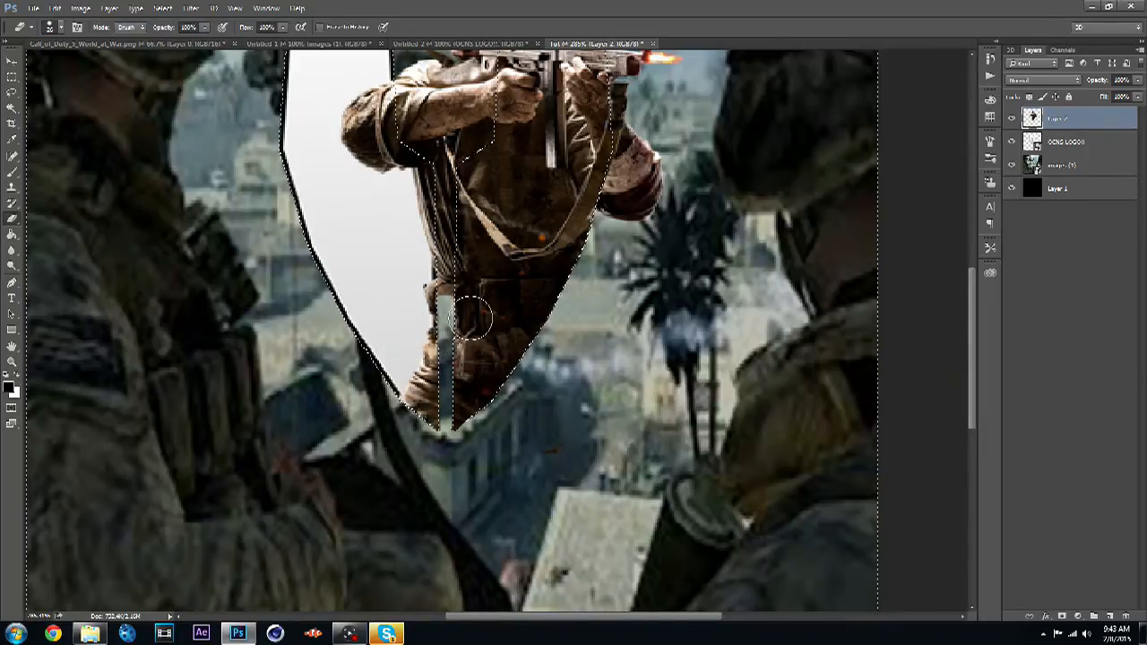
{"action": "left_click_drag", "start_coordinate": [502, 299], "coordinate": [436, 301]}
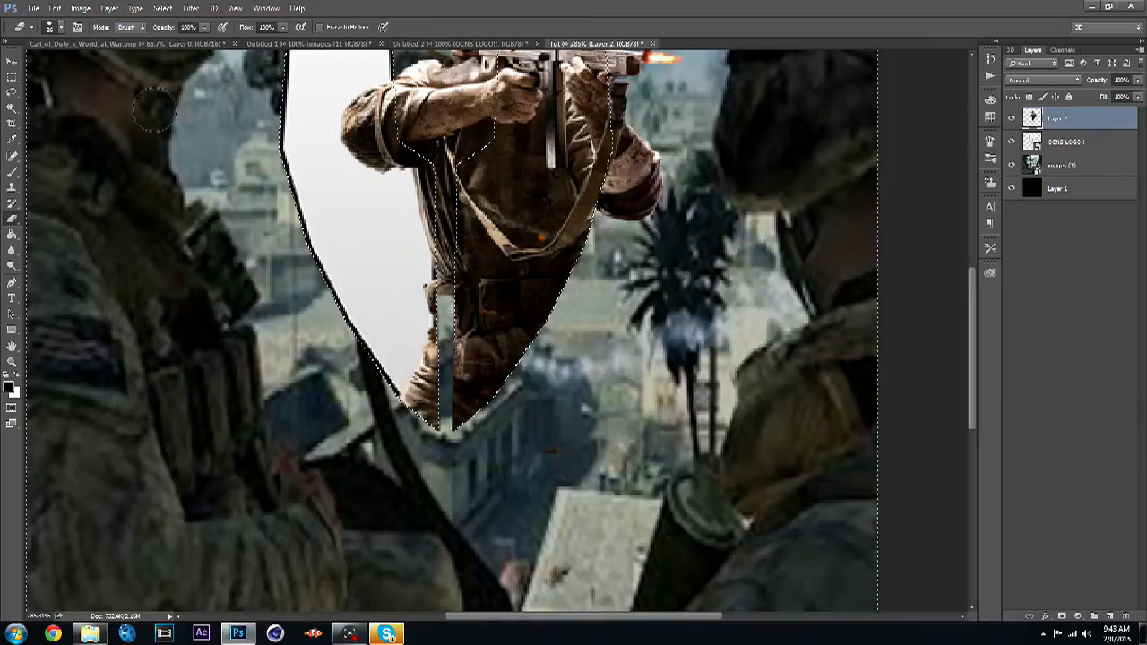
- Enlarge the eraser brush and continue erasing the soldier layer along the shield edge
{"action": "left_click", "coordinate": [52, 27]}
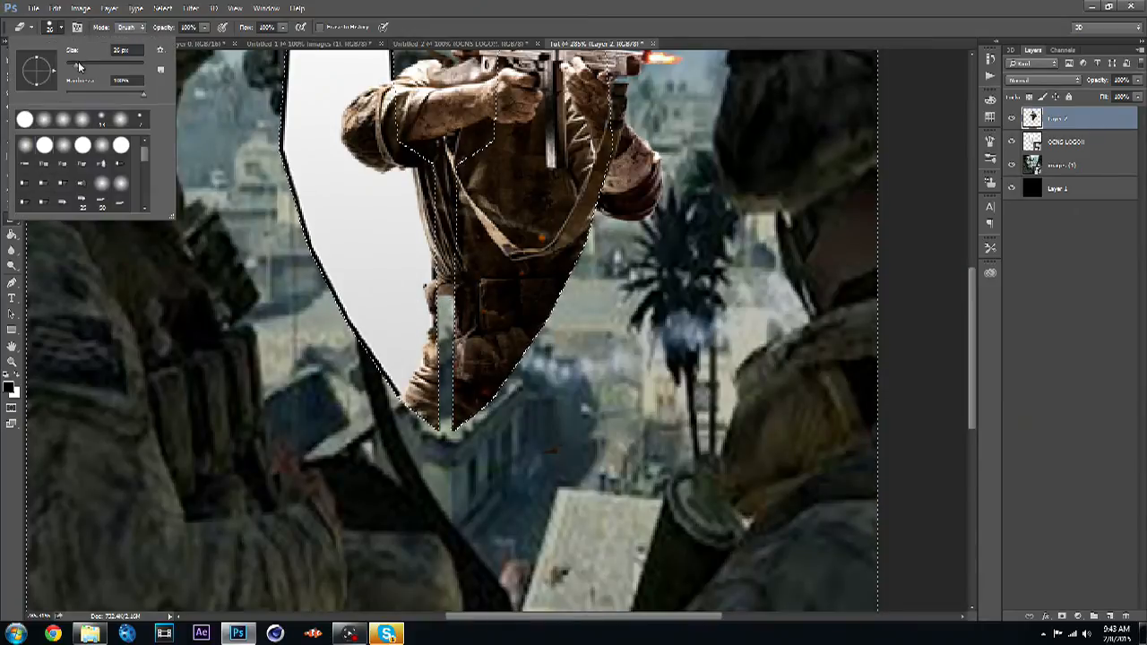
{"action": "left_click", "coordinate": [76, 65]}
{"action": "left_click_drag", "start_coordinate": [72, 67], "coordinate": [71, 67]}
{"action": "left_click", "coordinate": [219, 190]}
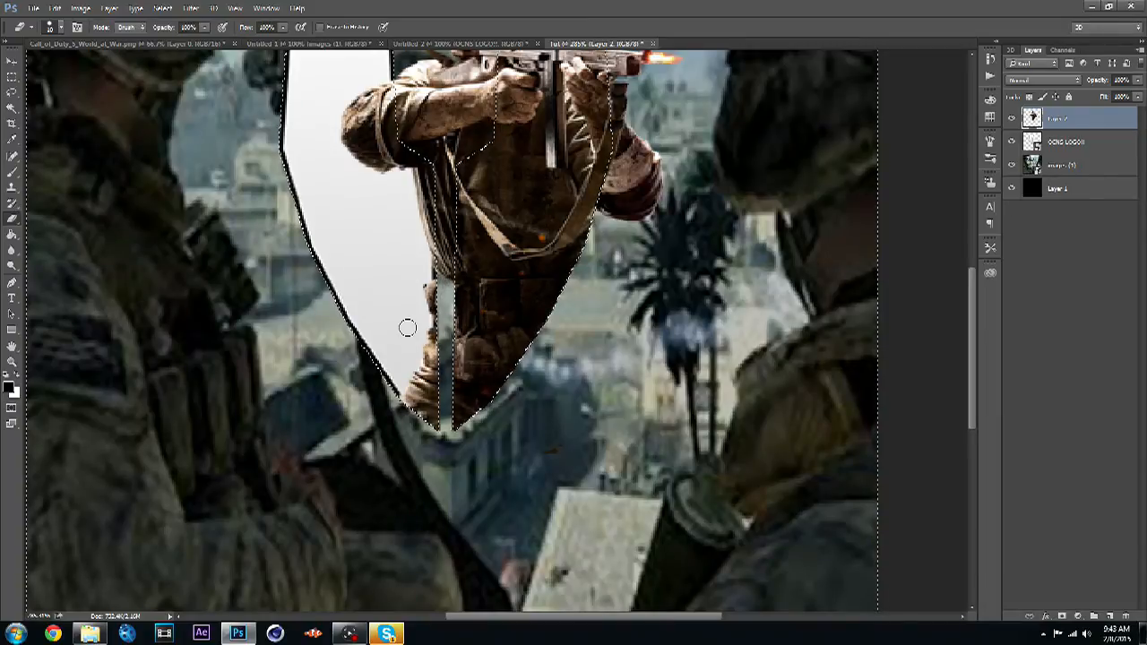
{"action": "key", "text": "ctrl+minus"}
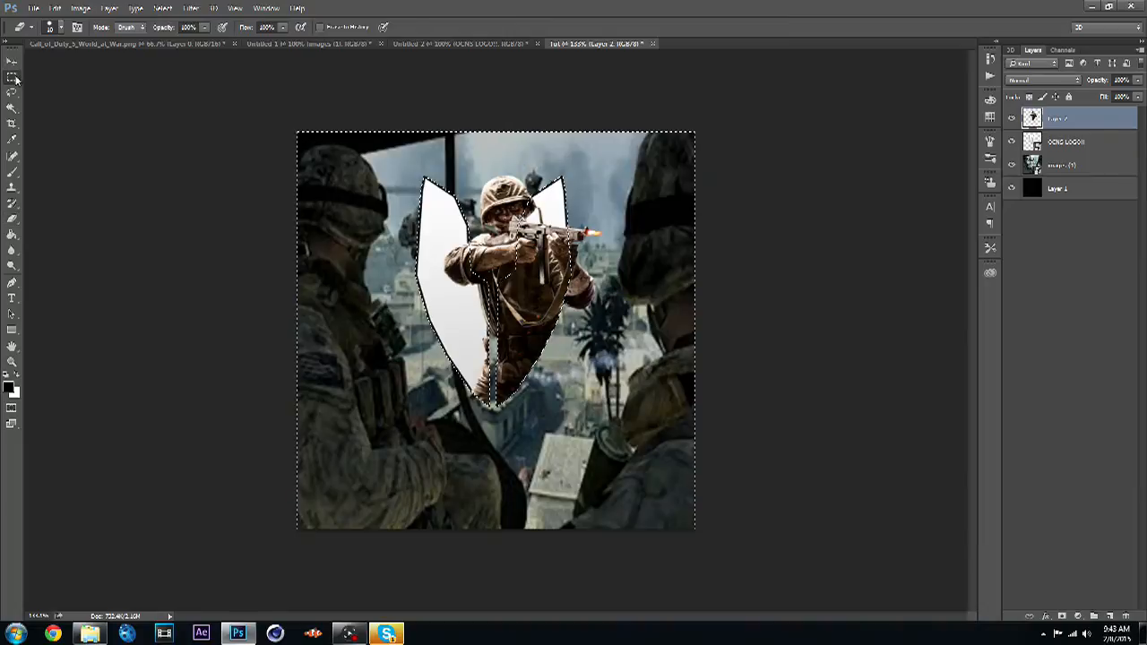
- Deselect the current selection on the canvas
{"action": "left_click", "coordinate": [11, 77]}
{"action": "left_click", "coordinate": [81, 75]}
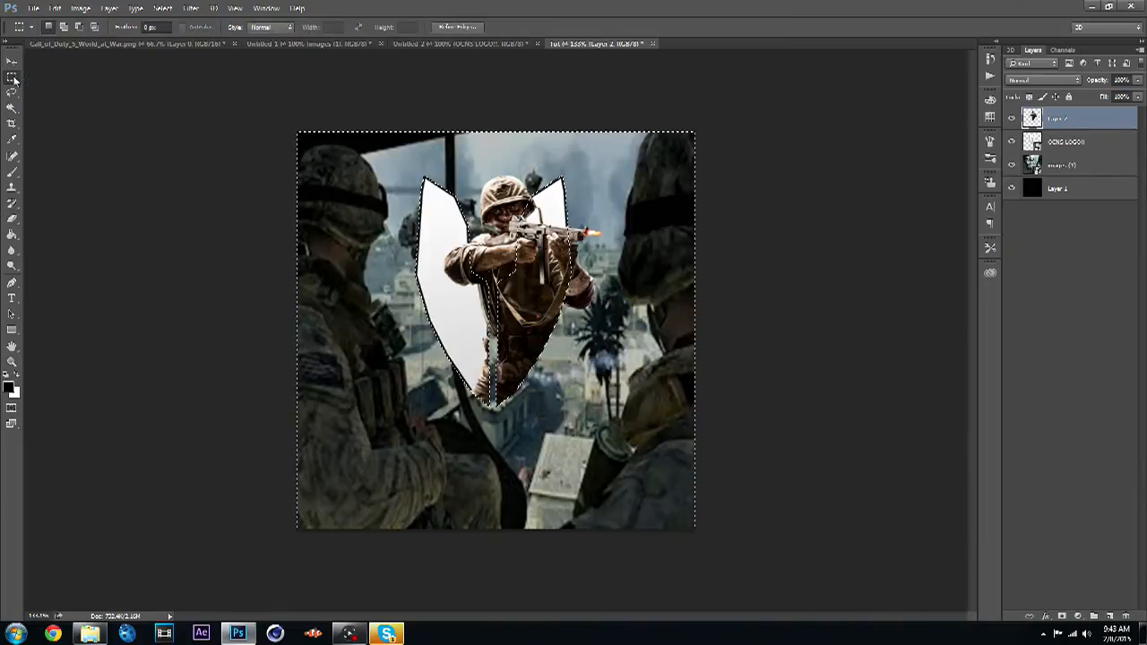
{"action": "right_click", "coordinate": [361, 231]}
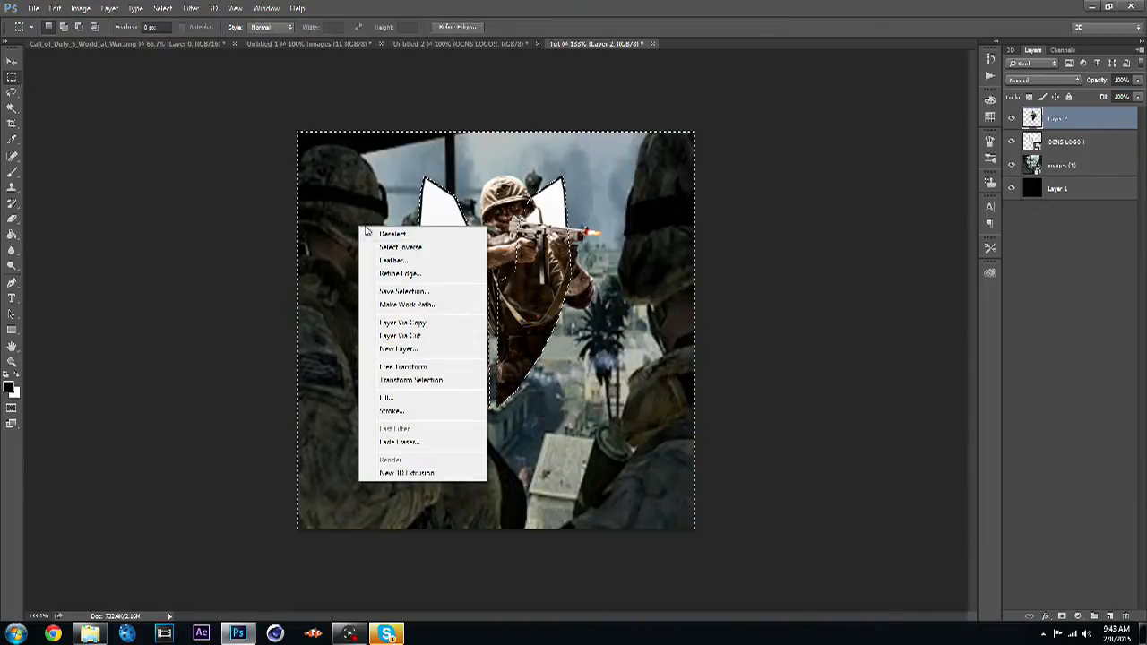
{"action": "left_click", "coordinate": [368, 234]}
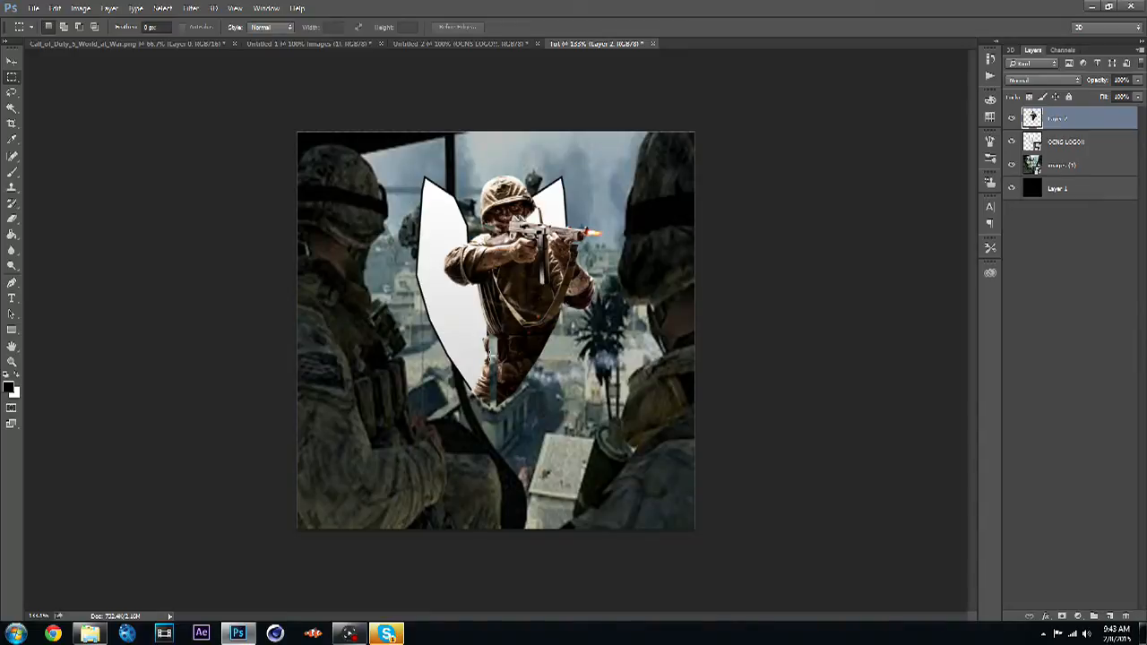
- Add Outer Glow and Drop Shadow layer styles to the OCNS LOGO layer and adjust their opacity
{"action": "left_click", "coordinate": [1112, 147]}
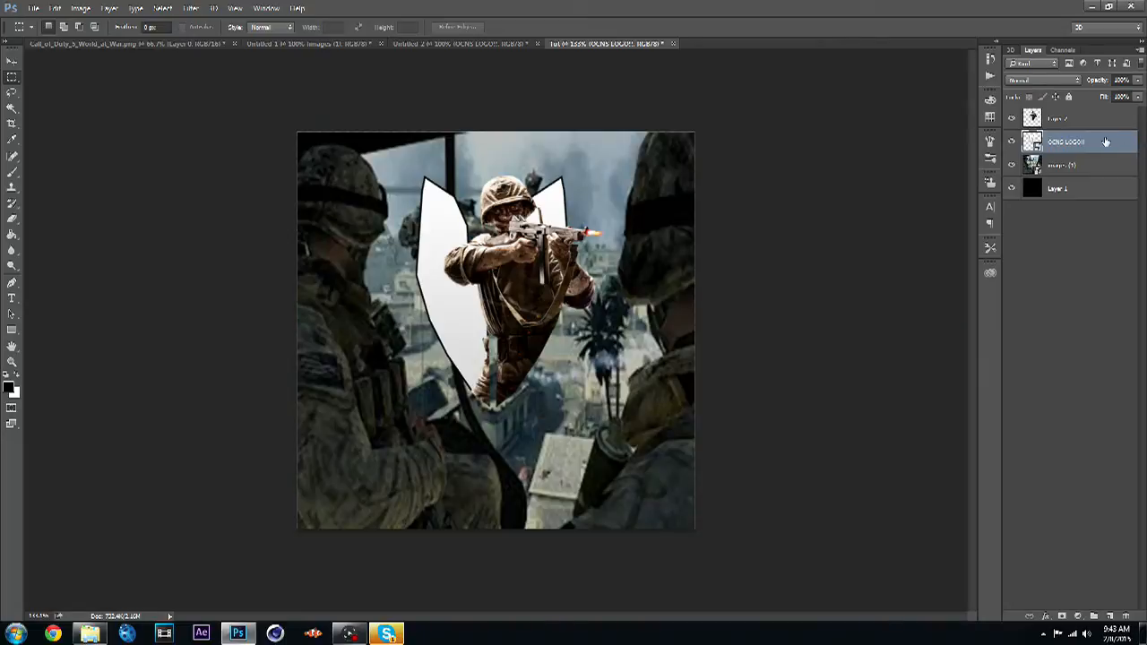
{"action": "double_click", "coordinate": [1104, 146]}
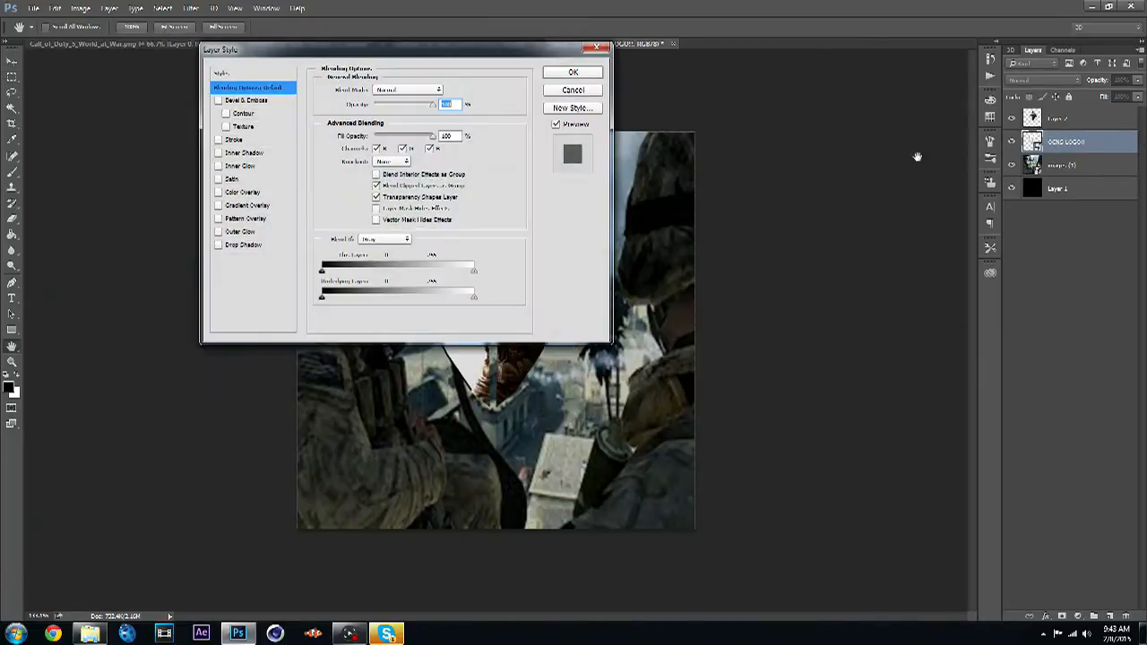
{"action": "left_click", "coordinate": [269, 247]}
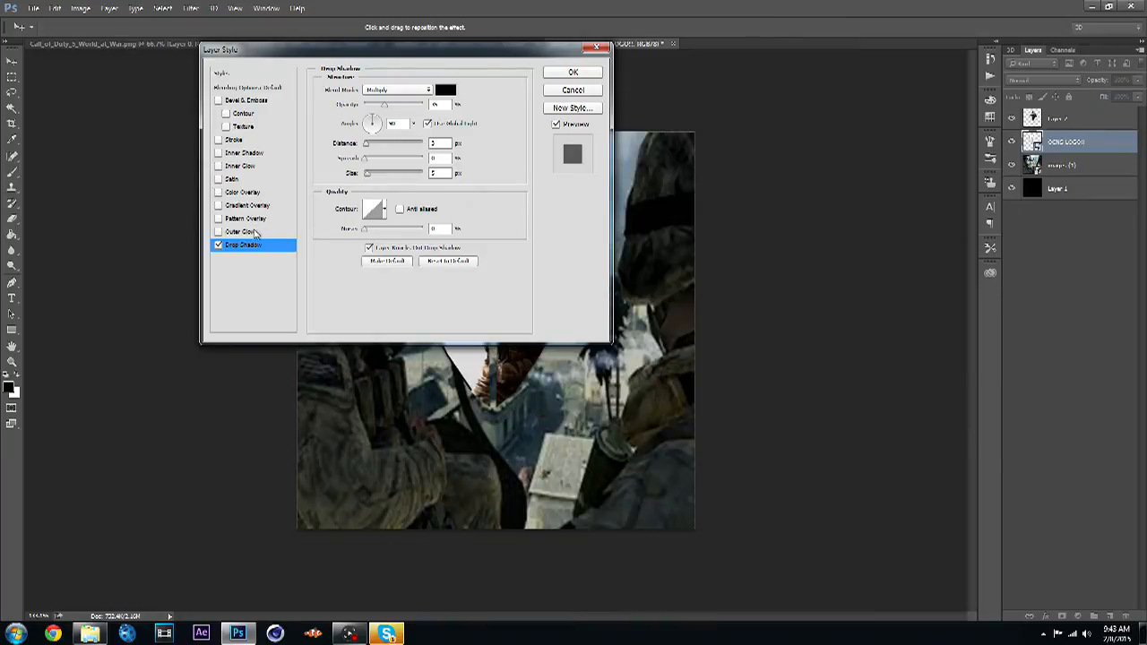
{"action": "left_click", "coordinate": [257, 233]}
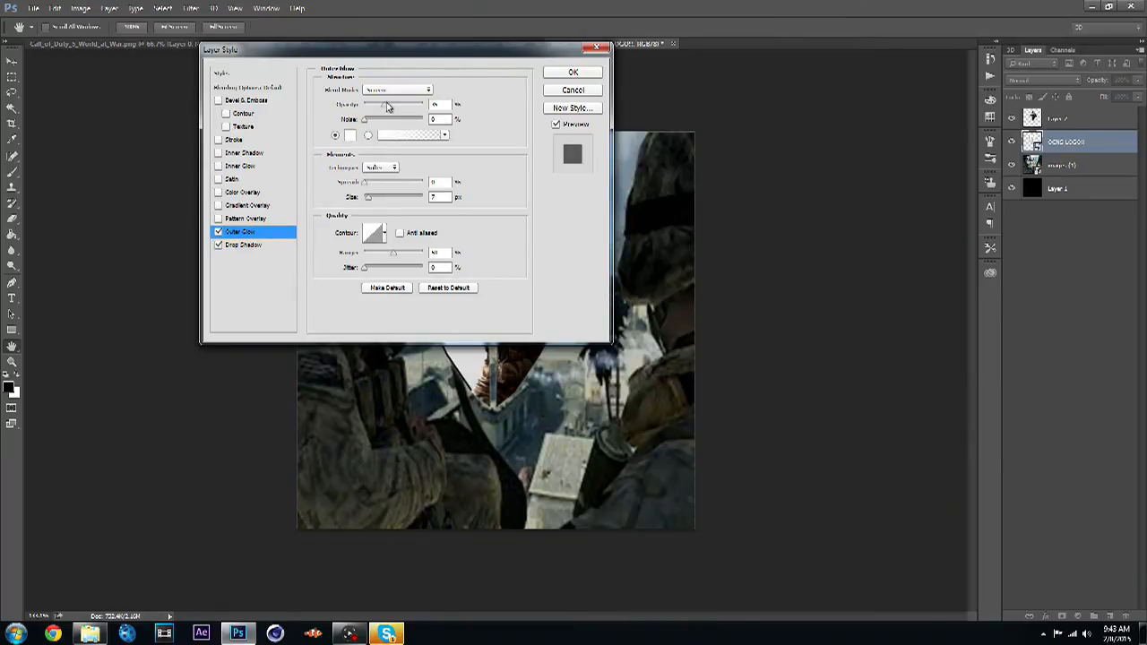
{"action": "left_click", "coordinate": [387, 106]}
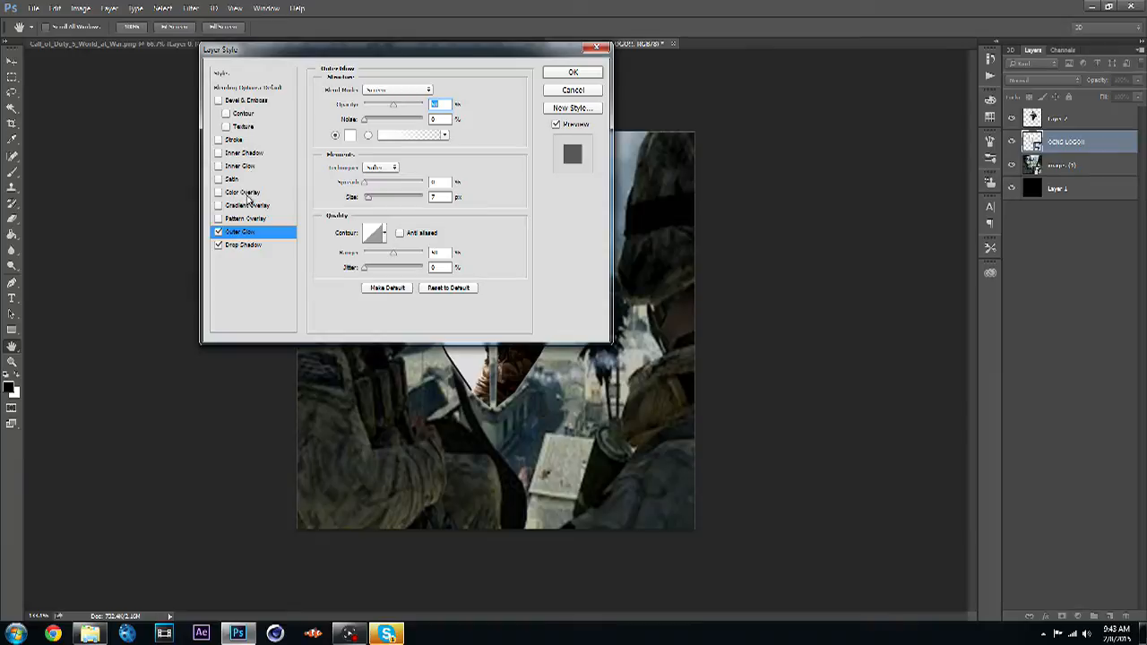
{"action": "left_click_drag", "start_coordinate": [514, 56], "coordinate": [439, 224]}
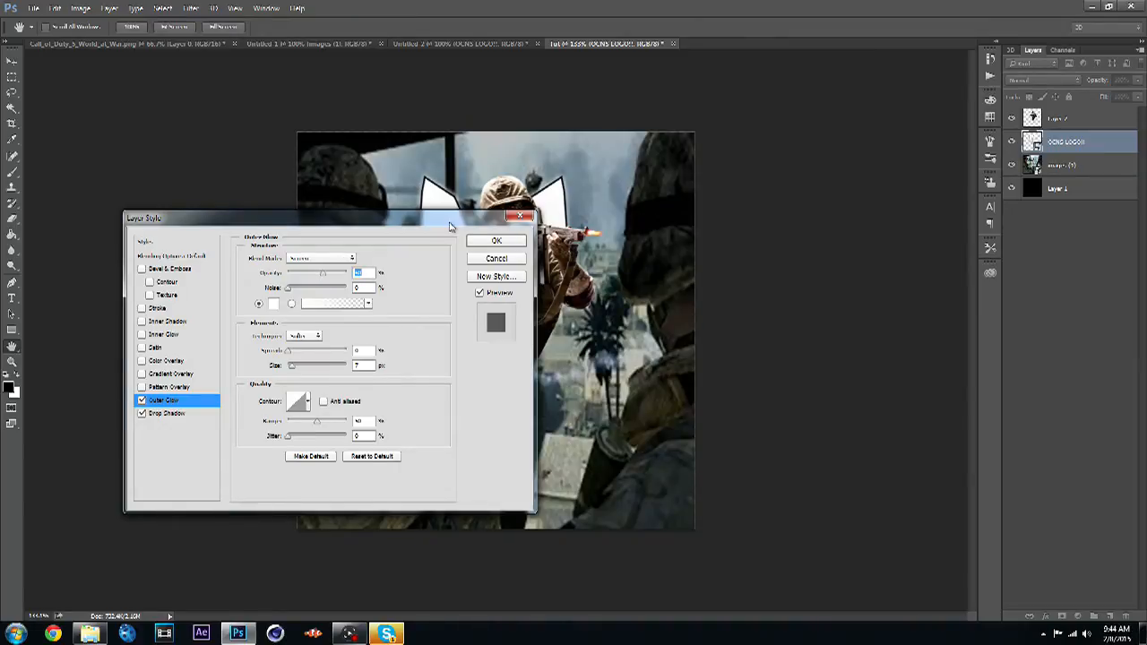
{"action": "left_click_drag", "start_coordinate": [448, 223], "coordinate": [438, 198]}
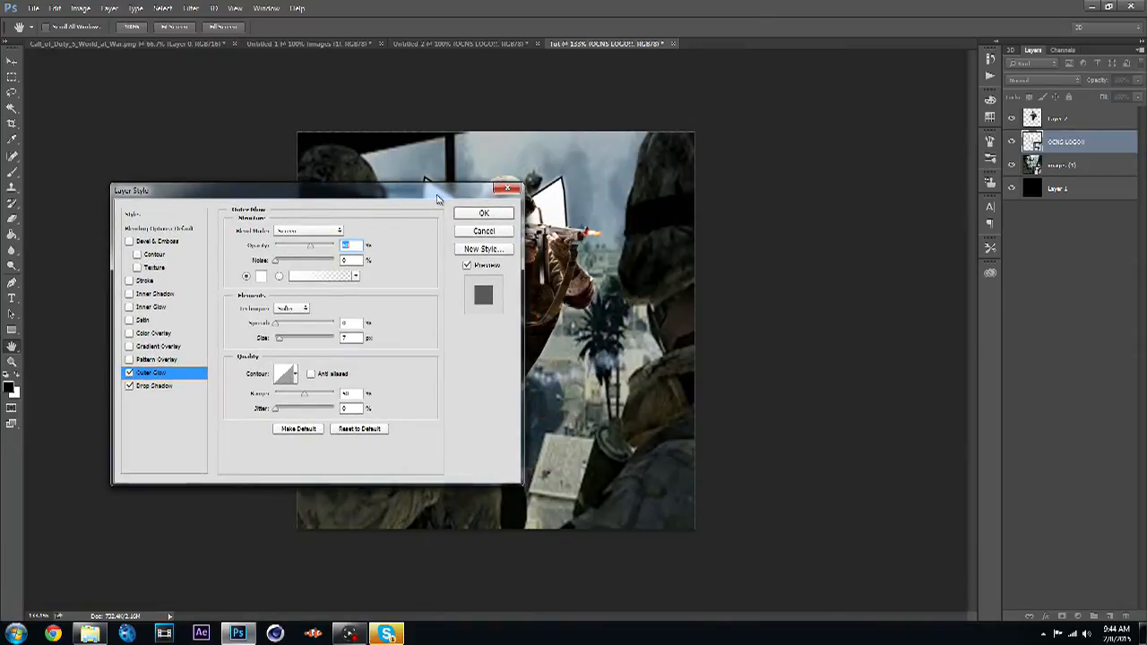
{"action": "left_click", "coordinate": [188, 388]}
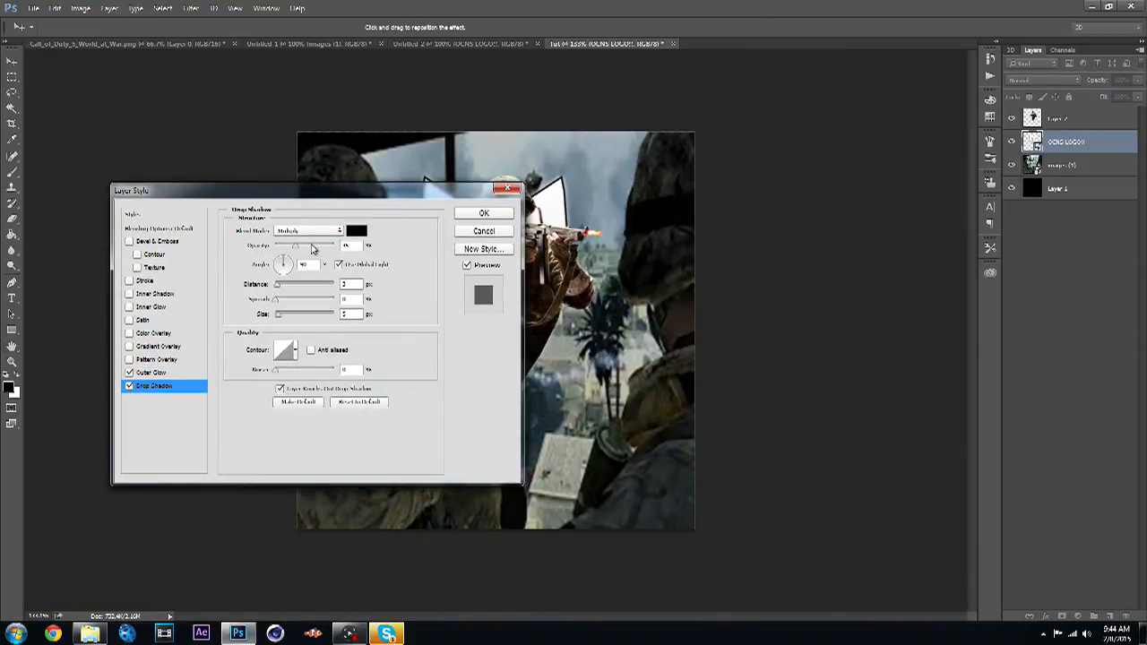
{"action": "left_click_drag", "start_coordinate": [305, 250], "coordinate": [319, 252]}
{"action": "left_click", "coordinate": [481, 219]}
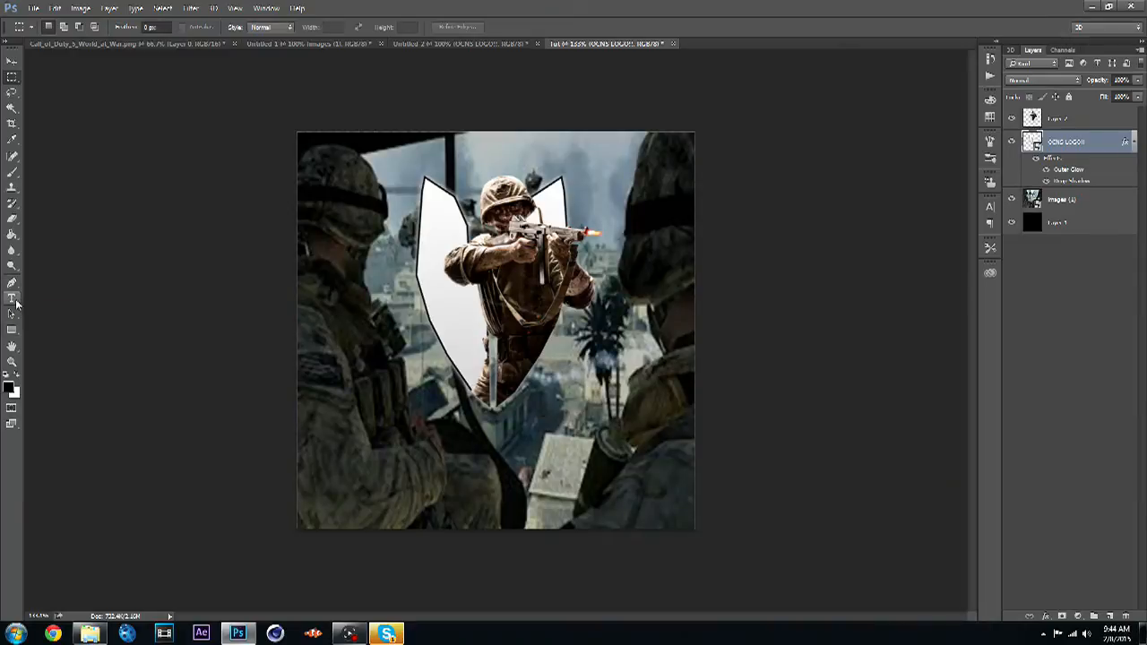
- Add a white text layer reading OCNS below the shield in the WildStyle Basic font
{"action": "left_click", "coordinate": [15, 302]}
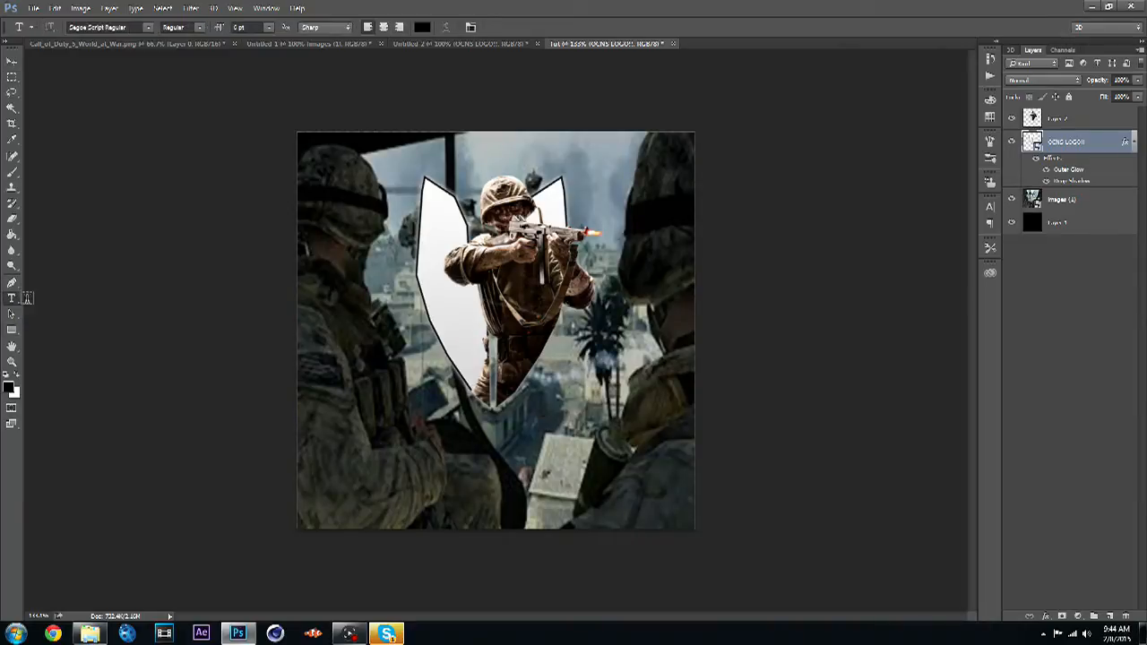
{"action": "left_click", "coordinate": [492, 478]}
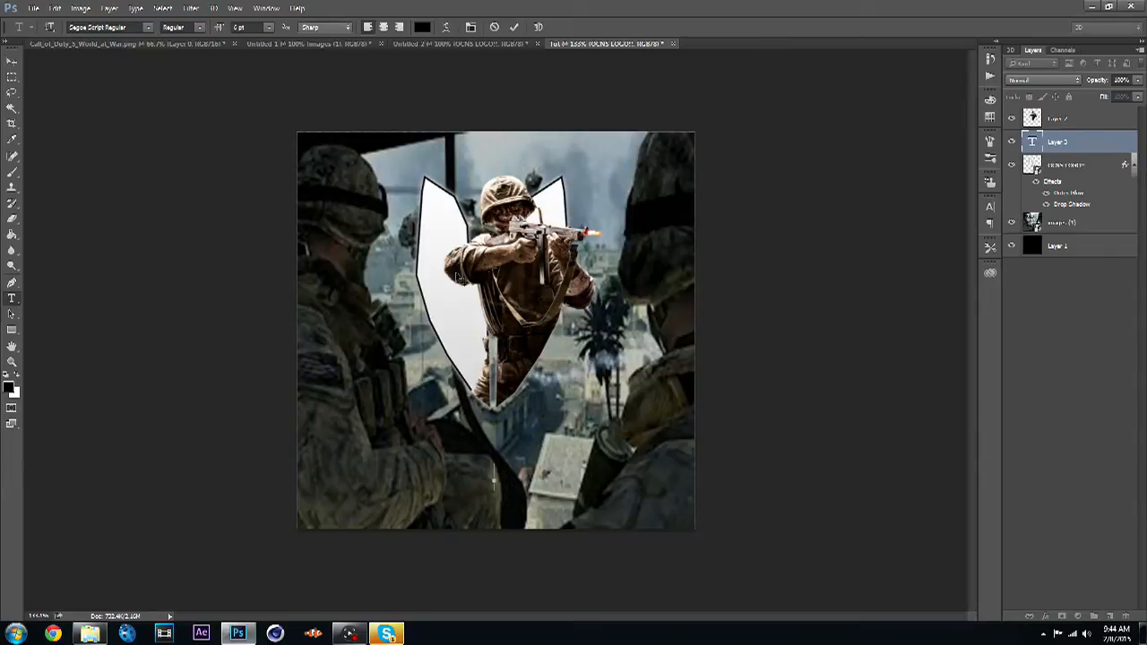
{"action": "left_click", "coordinate": [149, 27]}
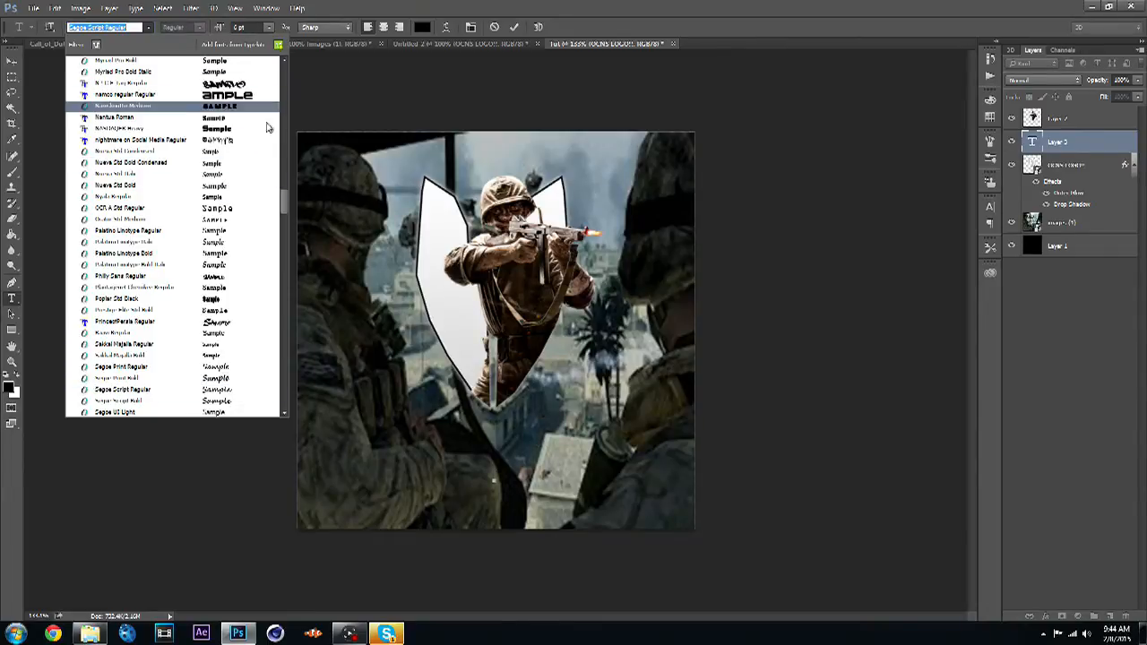
{"action": "left_click_drag", "start_coordinate": [283, 199], "coordinate": [283, 262]}
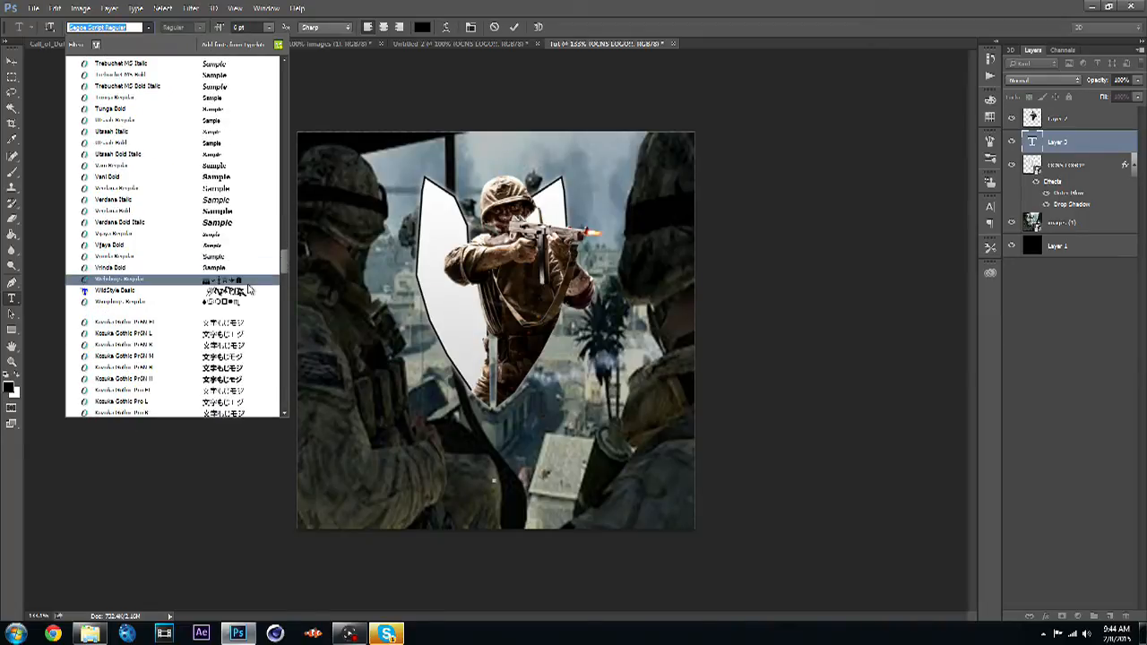
{"action": "left_click", "coordinate": [250, 291]}
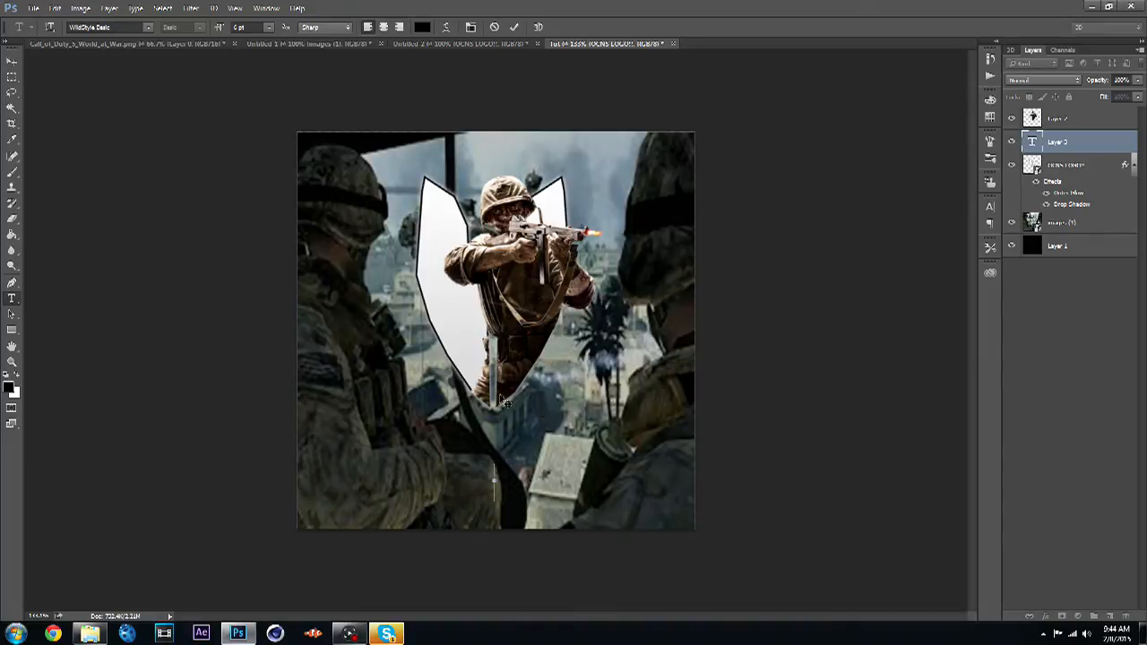
{"action": "left_click", "coordinate": [423, 28]}
{"action": "type", "text": "ffffff"}
{"action": "left_click", "coordinate": [753, 222]}
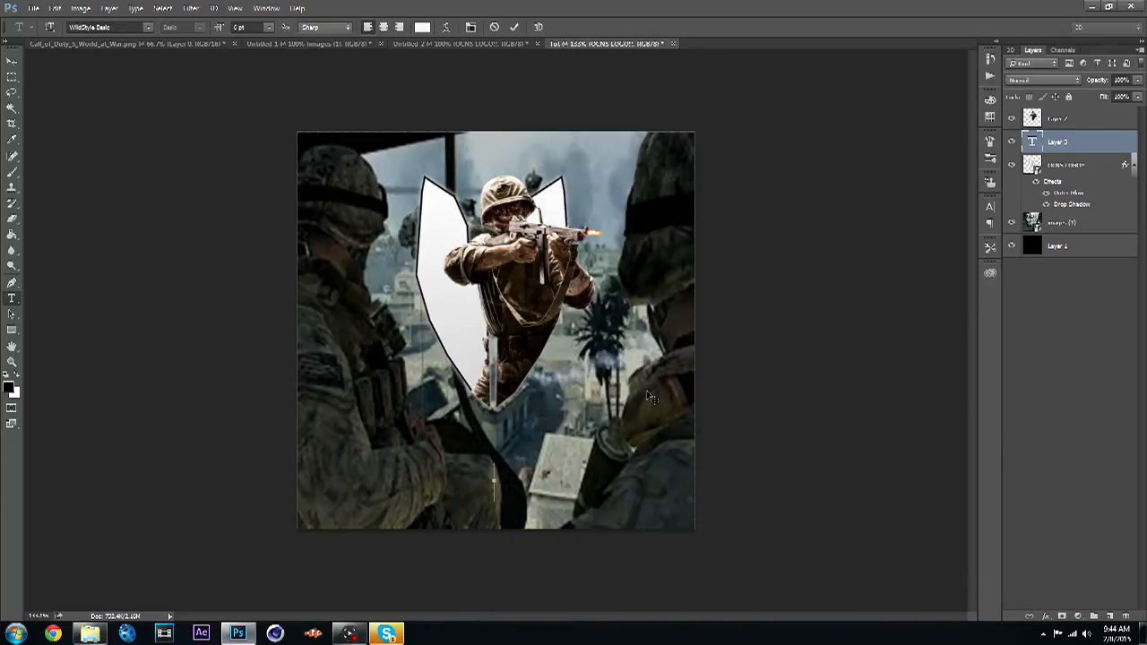
{"action": "type", "text": "O"}
{"action": "key", "text": "BackSpace"}
{"action": "type", "text": "OCNS"}
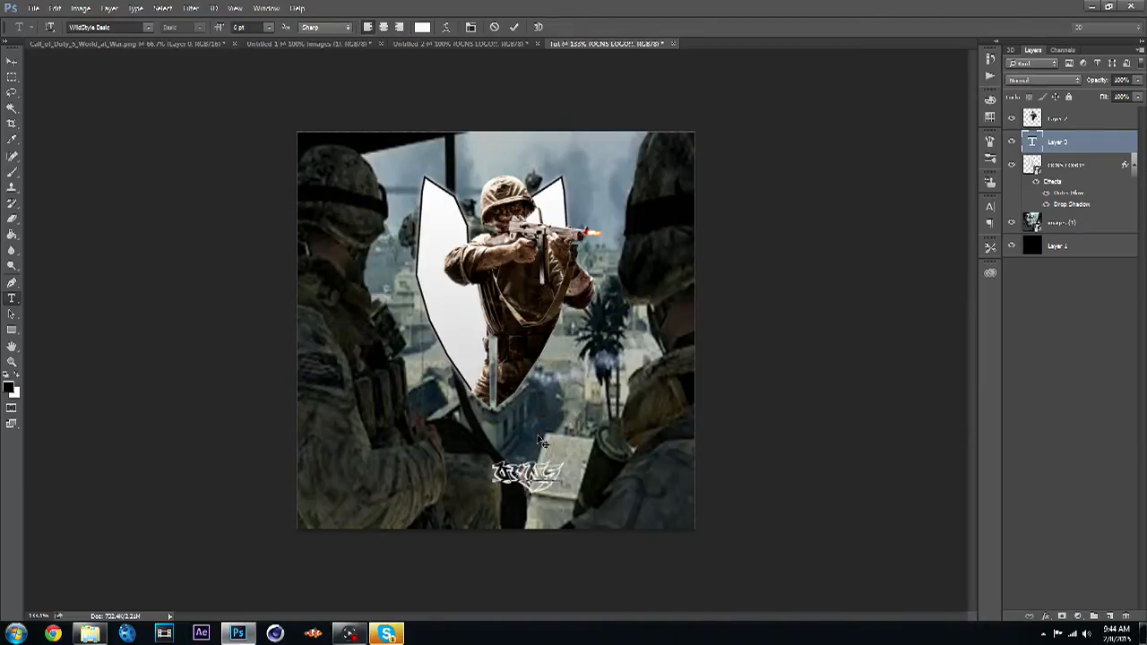
- Set the OCNS text size to 18 pt and move it to sit beneath the shield
{"action": "left_click_drag", "start_coordinate": [563, 478], "coordinate": [494, 468]}
{"action": "left_click", "coordinate": [269, 28]}
{"action": "left_click", "coordinate": [273, 192]}
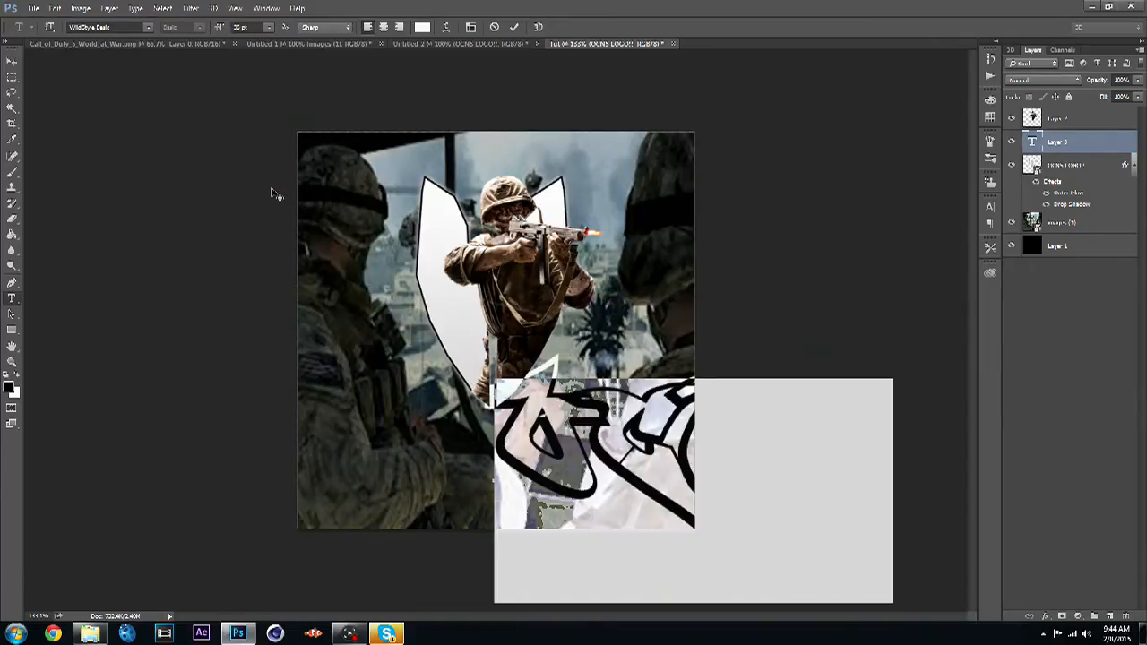
{"action": "left_click", "coordinate": [269, 27]}
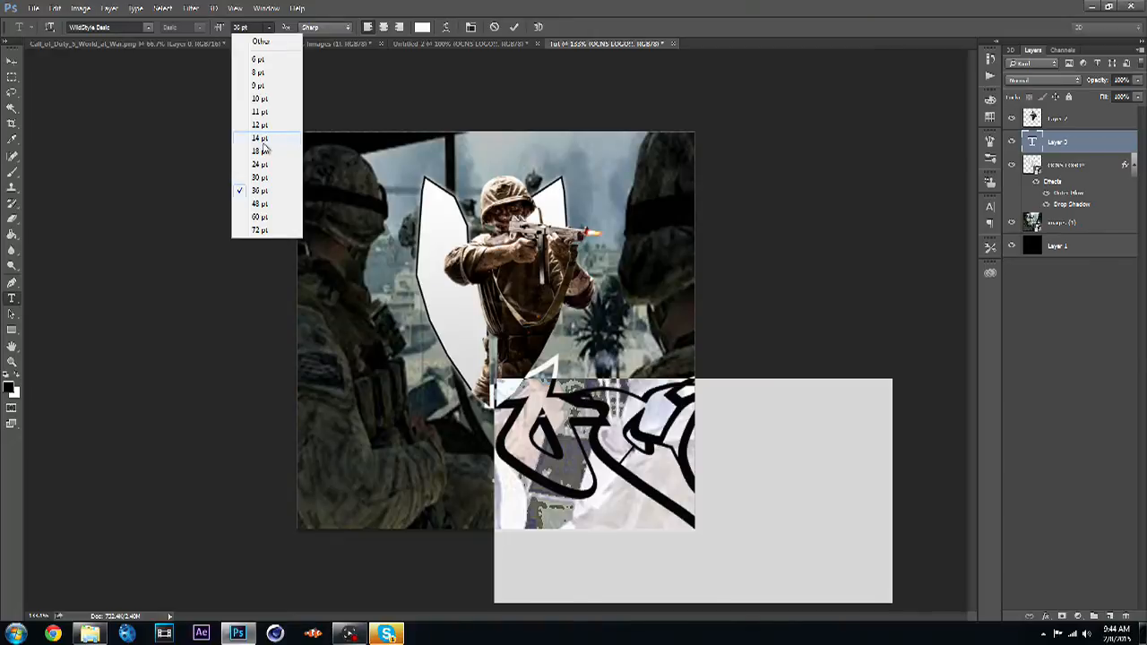
{"action": "left_click", "coordinate": [261, 141]}
{"action": "left_click", "coordinate": [273, 27]}
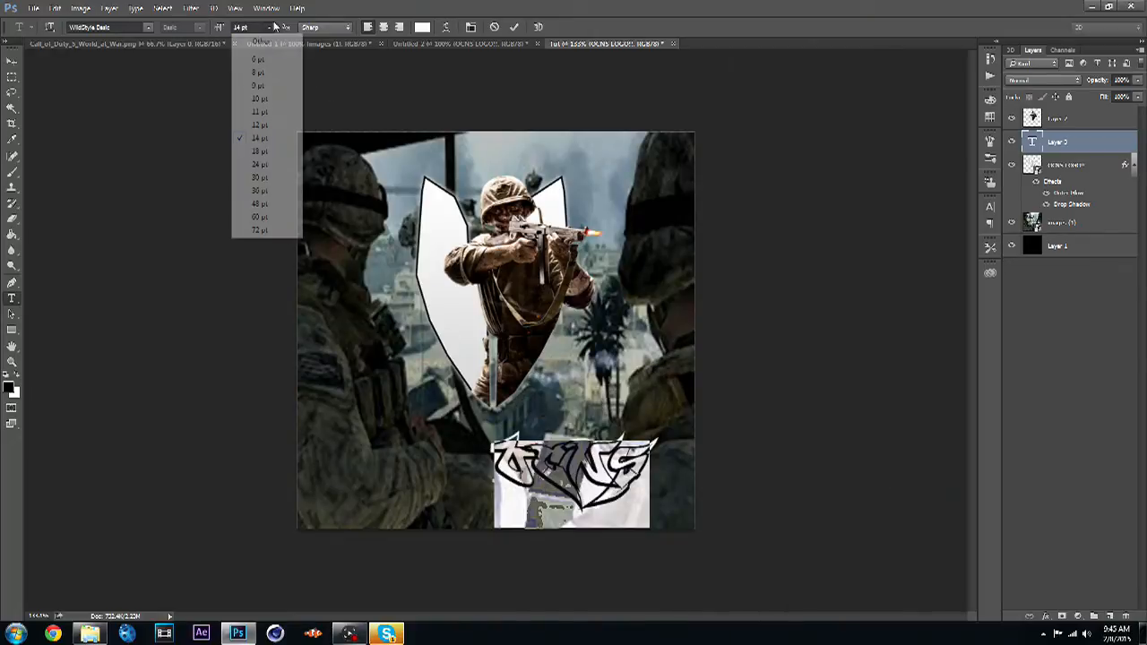
{"action": "left_click", "coordinate": [260, 177]}
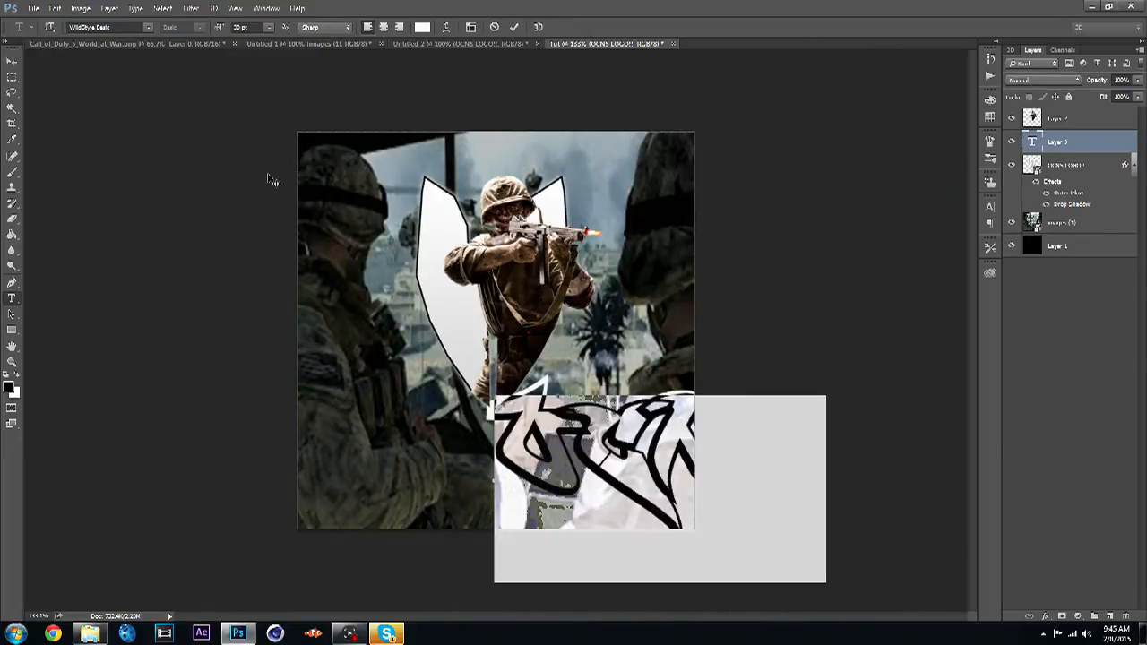
{"action": "left_click", "coordinate": [268, 27]}
{"action": "left_click", "coordinate": [263, 166]}
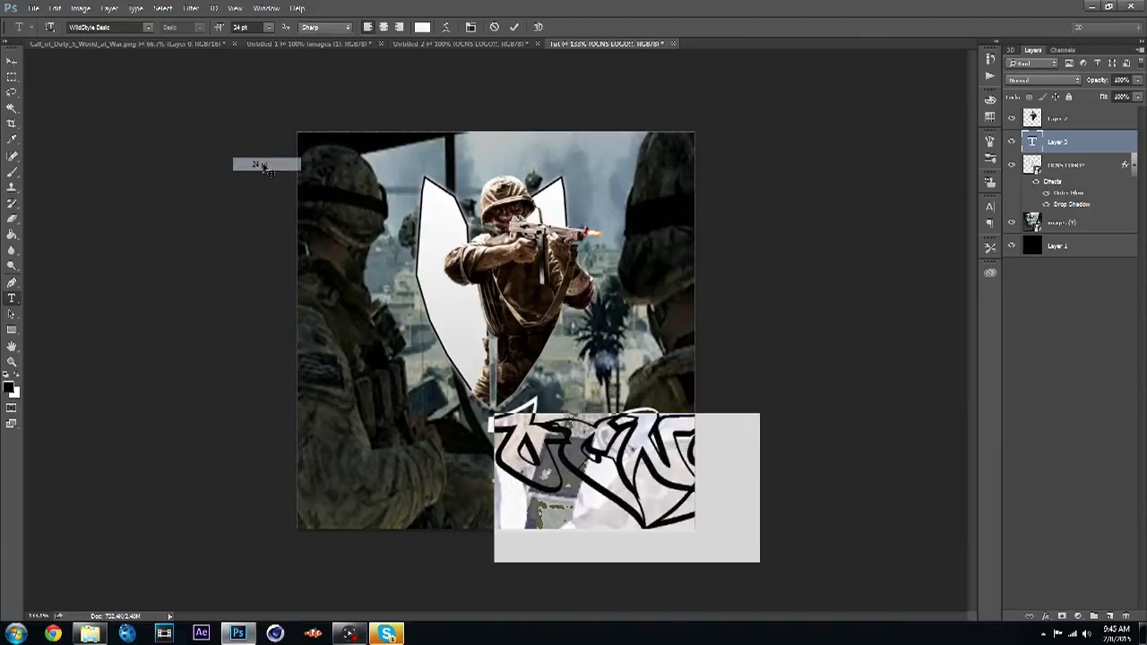
{"action": "left_click", "coordinate": [268, 27]}
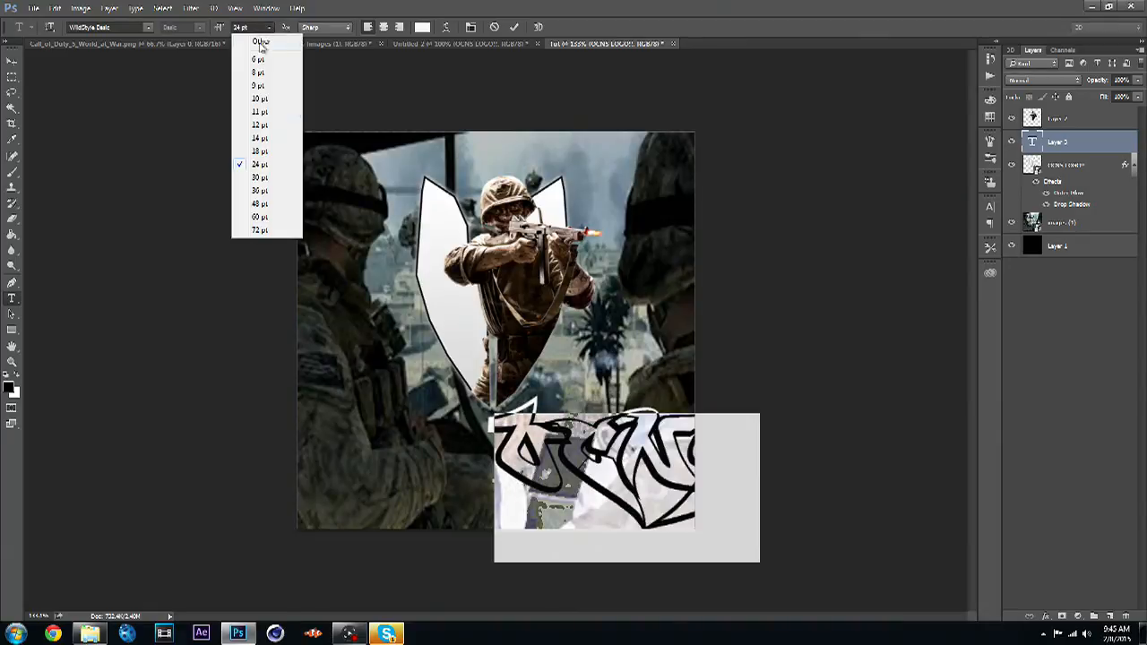
{"action": "left_click", "coordinate": [263, 155]}
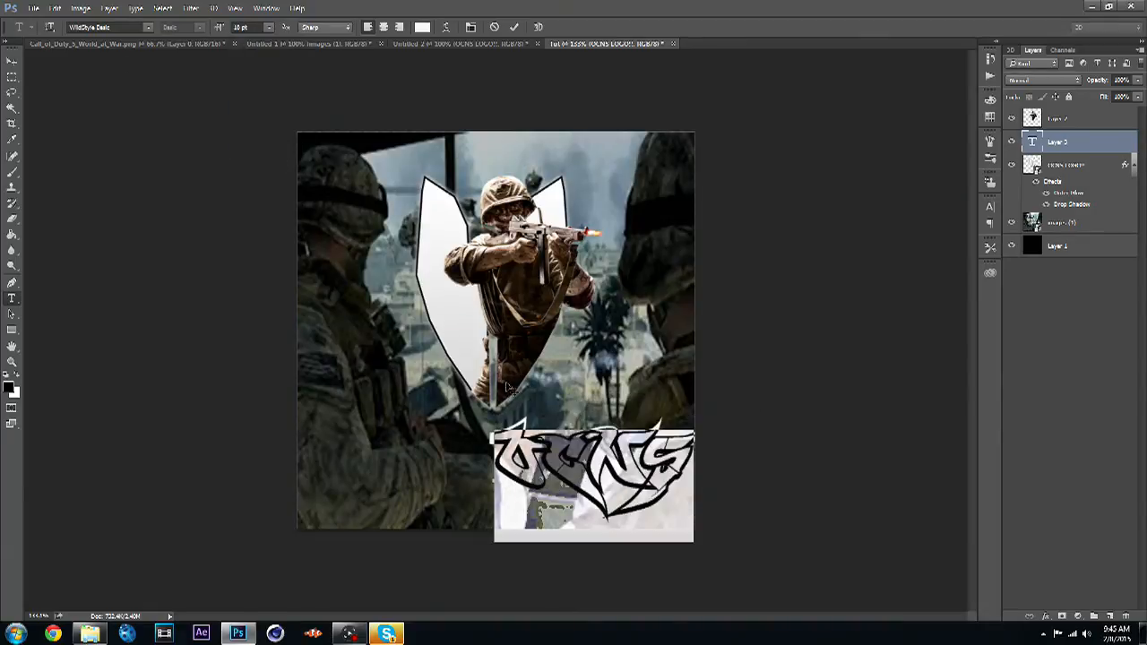
{"action": "left_click", "coordinate": [12, 61]}
{"action": "left_click_drag", "start_coordinate": [585, 462], "coordinate": [483, 461]}
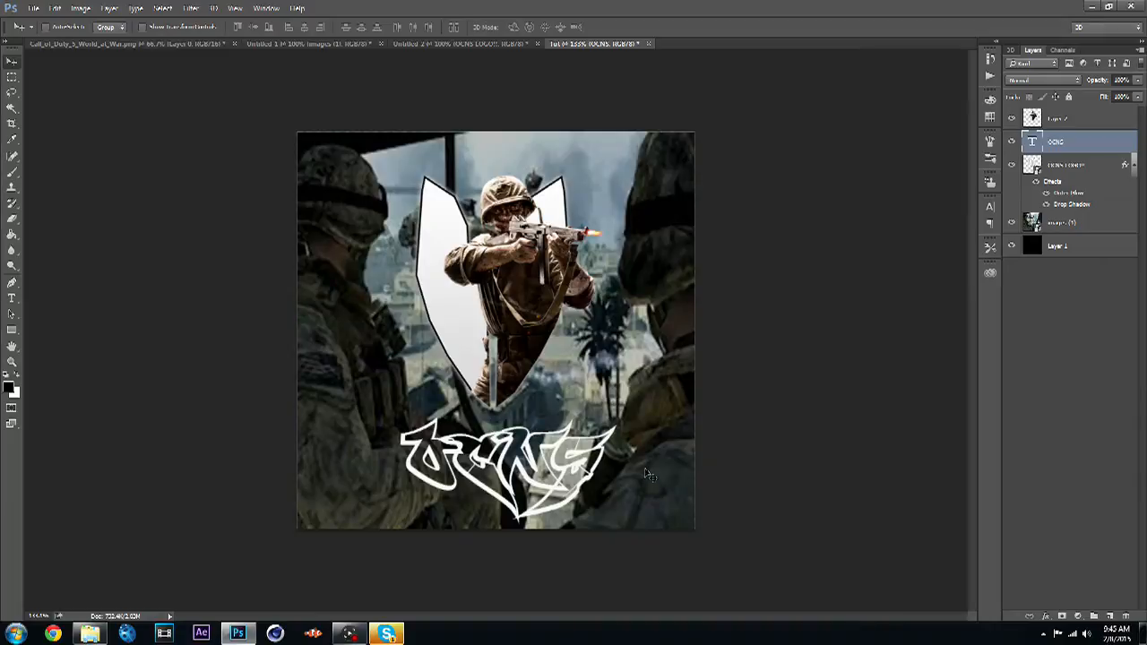
- Select the OCNS text and change its font to NASDAQER Heavy
{"action": "left_click", "coordinate": [12, 299]}
{"action": "left_click_drag", "start_coordinate": [615, 454], "coordinate": [406, 454]}
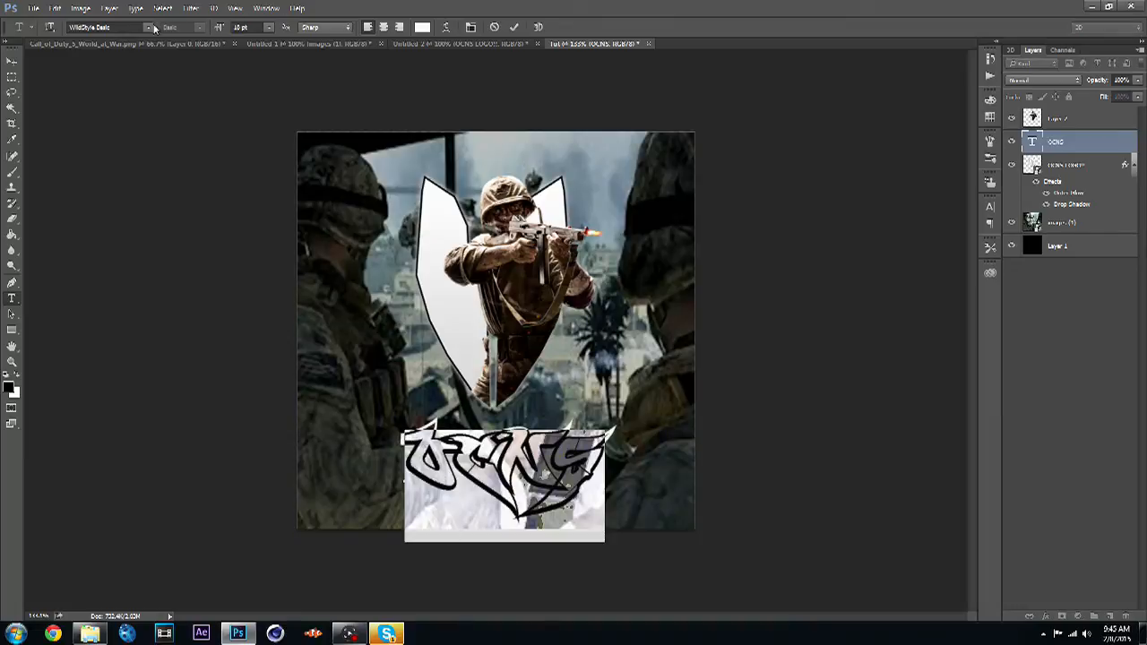
{"action": "left_click", "coordinate": [148, 26]}
{"action": "key", "text": "Up"}
{"action": "key", "text": "Up"}
{"action": "key", "text": "Up"}
{"action": "key", "text": "Up"}
{"action": "key", "text": "Up"}
{"action": "key", "text": "Up"}
{"action": "key", "text": "Up"}
{"action": "key", "text": "Up"}
{"action": "key", "text": "Up"}
{"action": "key", "text": "Up"}
{"action": "key", "text": "Up"}
{"action": "key", "text": "Up"}
{"action": "key", "text": "Up"}
{"action": "key", "text": "Up"}
{"action": "key", "text": "Up"}
{"action": "key", "text": "Up"}
{"action": "key", "text": "Up"}
{"action": "key", "text": "Up"}
{"action": "key", "text": "Up"}
{"action": "key", "text": "Up"}
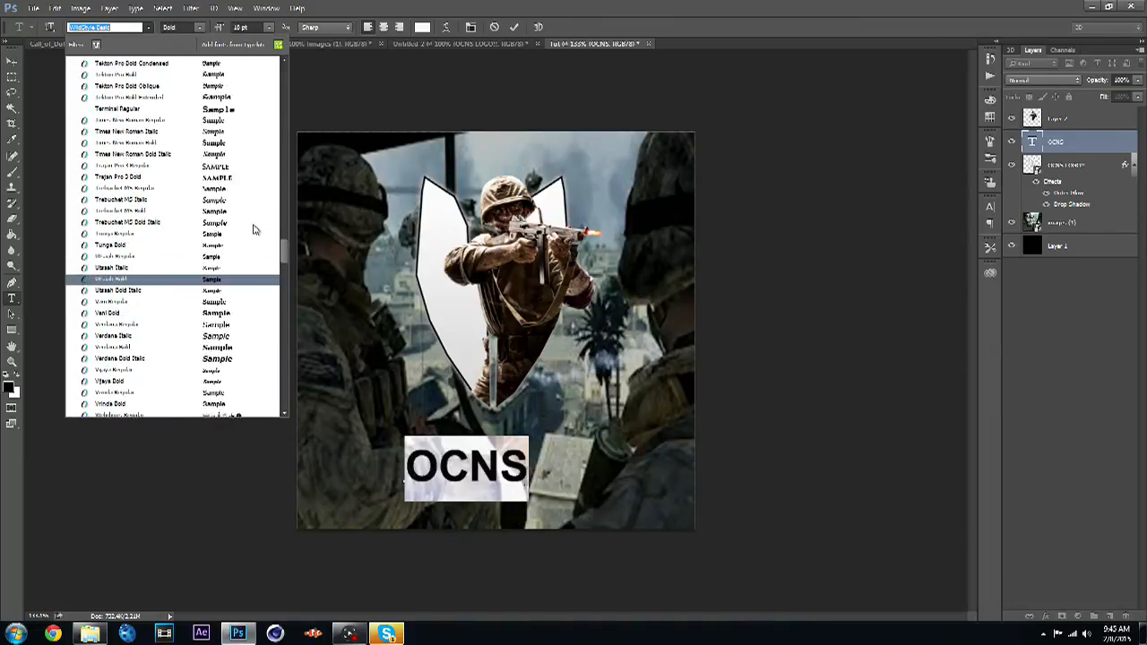
{"action": "key", "text": "Up"}
{"action": "key", "text": "Up"}
{"action": "key", "text": "Up"}
{"action": "key", "text": "Up"}
{"action": "key", "text": "Up"}
{"action": "key", "text": "Up"}
{"action": "key", "text": "Up"}
{"action": "key", "text": "Up"}
{"action": "key", "text": "Up"}
{"action": "key", "text": "Up"}
{"action": "key", "text": "Up"}
{"action": "key", "text": "Up"}
{"action": "key", "text": "Up"}
{"action": "key", "text": "Up"}
{"action": "key", "text": "Up"}
{"action": "key", "text": "Up"}
{"action": "key", "text": "Up"}
{"action": "key", "text": "Up"}
{"action": "key", "text": "Up"}
{"action": "key", "text": "Up"}
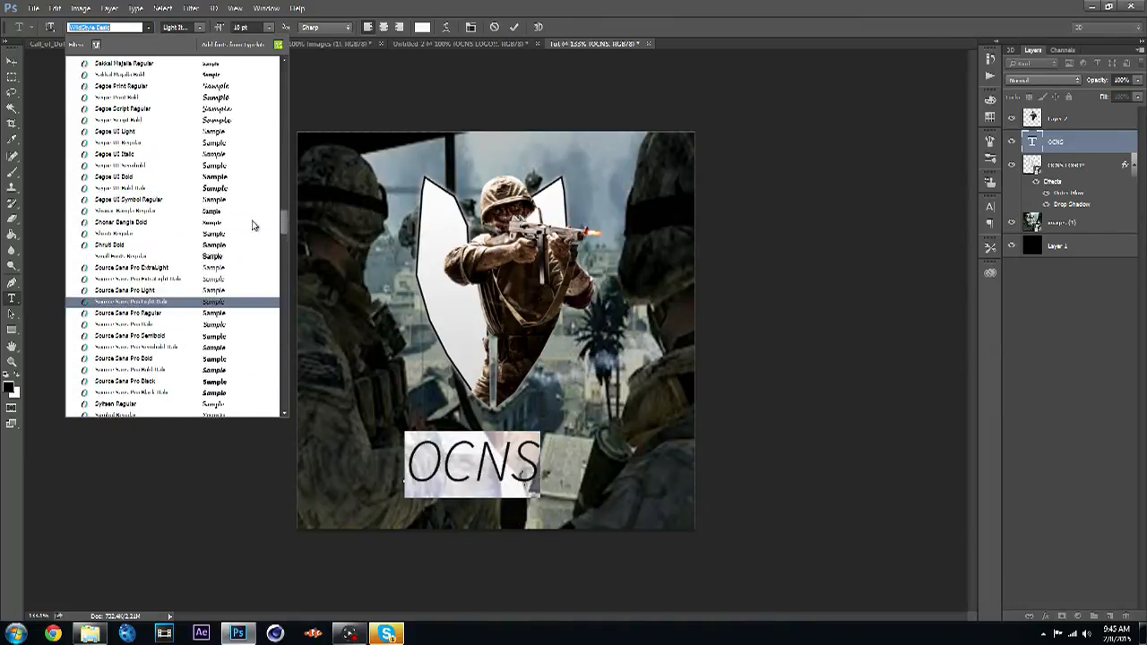
{"action": "key", "text": "Up"}
{"action": "key", "text": "Up"}
{"action": "key", "text": "Up"}
{"action": "key", "text": "Up"}
{"action": "key", "text": "Up"}
{"action": "key", "text": "Up"}
{"action": "key", "text": "Up"}
{"action": "key", "text": "Up"}
{"action": "key", "text": "Up"}
{"action": "key", "text": "Up"}
{"action": "key", "text": "Up"}
{"action": "key", "text": "Up"}
{"action": "key", "text": "Up"}
{"action": "key", "text": "Up"}
{"action": "key", "text": "Up"}
{"action": "key", "text": "Up"}
{"action": "key", "text": "Up"}
{"action": "key", "text": "Up"}
{"action": "key", "text": "Up"}
{"action": "key", "text": "Up"}
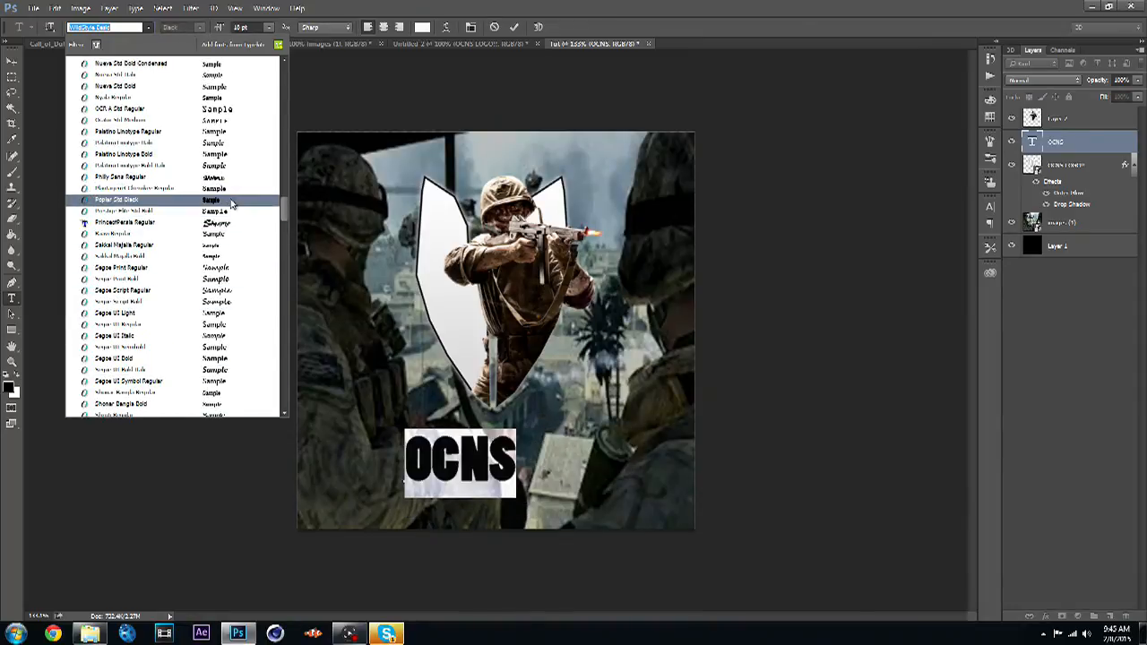
{"action": "scroll", "coordinate": [228, 180], "scroll_direction": "up", "scroll_amount": 2}
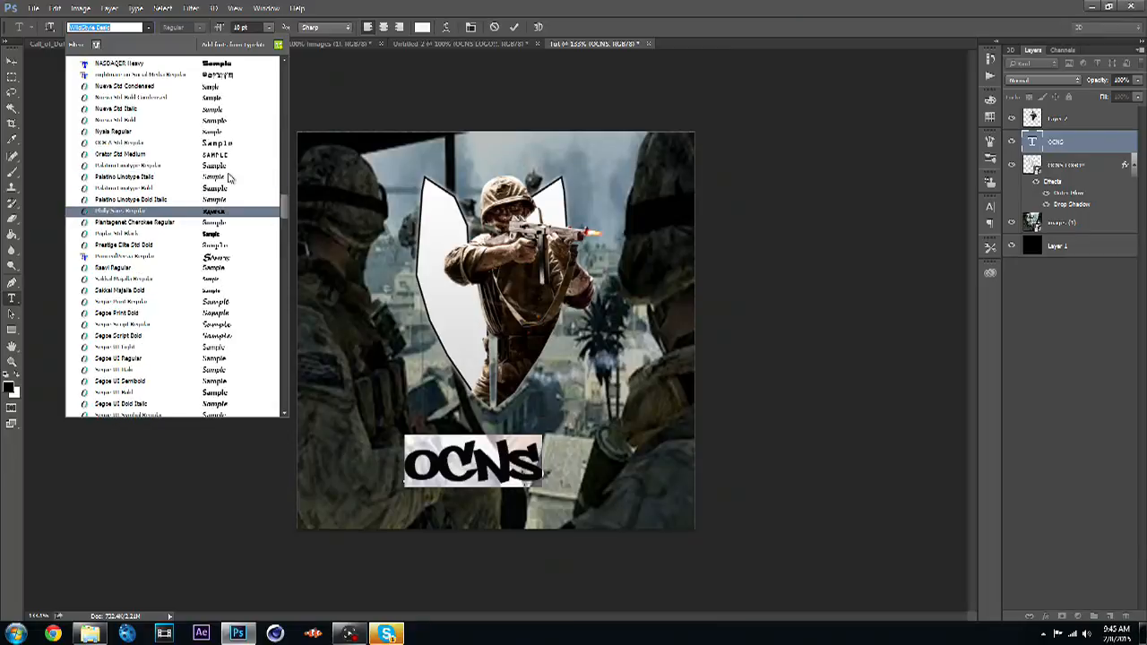
{"action": "scroll", "coordinate": [230, 176], "scroll_direction": "up", "scroll_amount": 4}
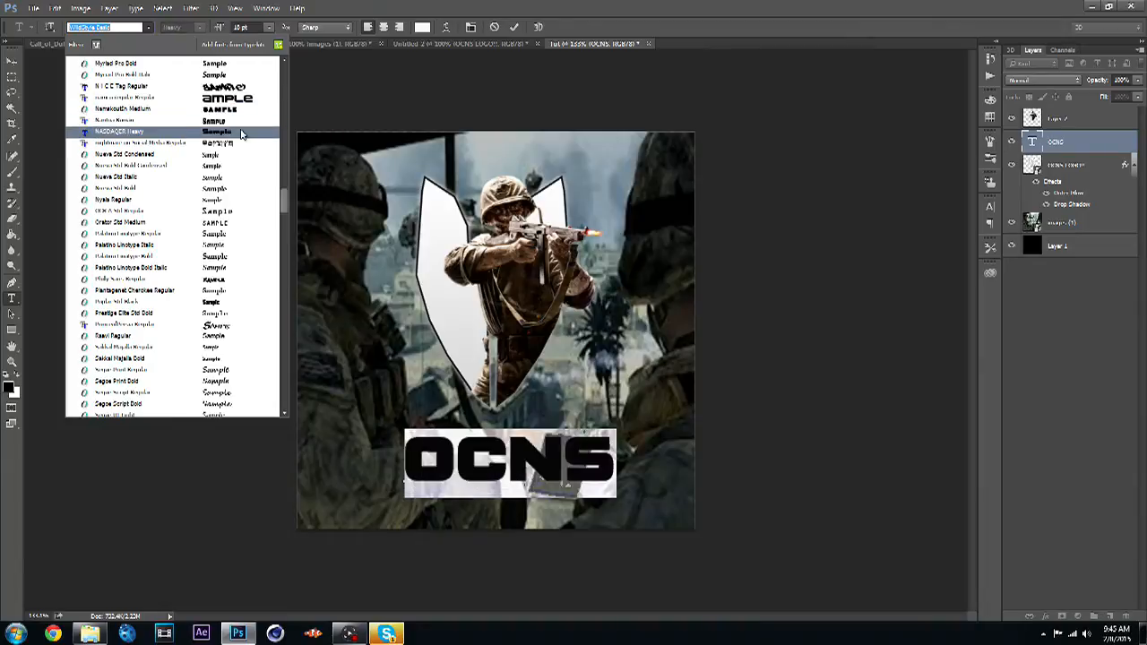
{"action": "left_click", "coordinate": [240, 133]}
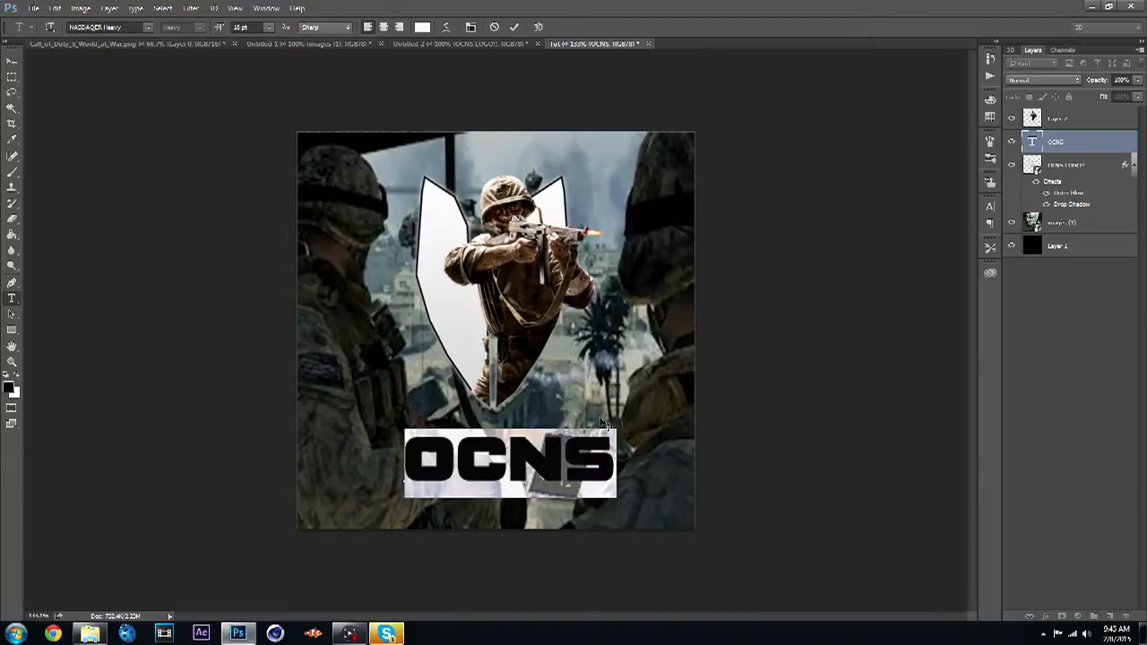
{"action": "left_click", "coordinate": [266, 28]}
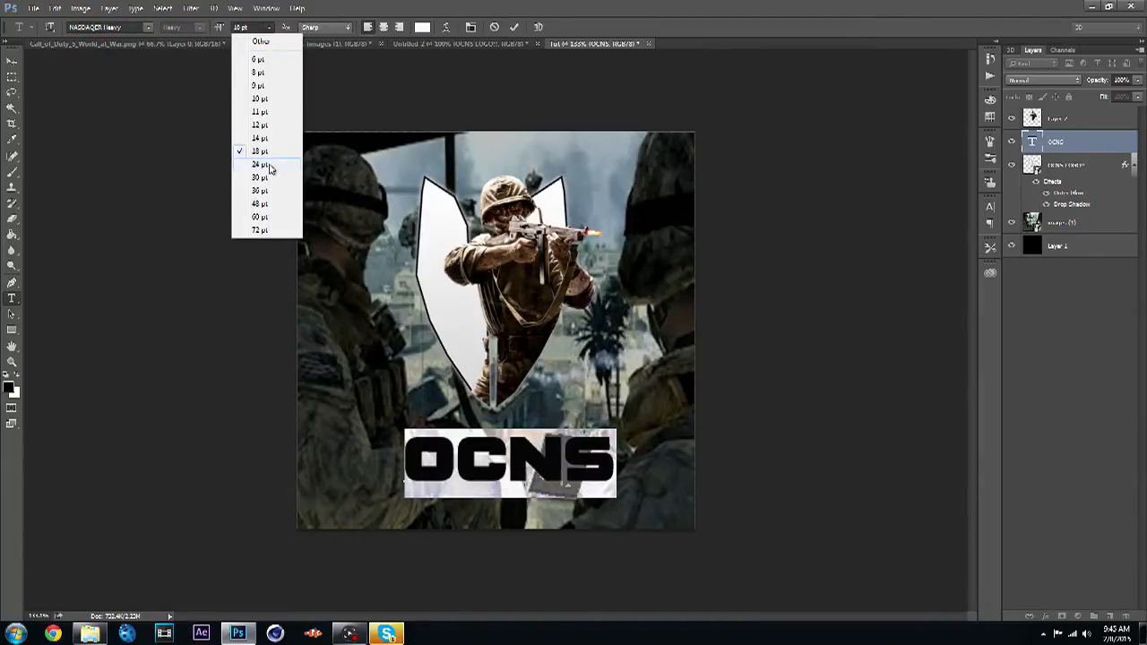
{"action": "left_click", "coordinate": [271, 169]}
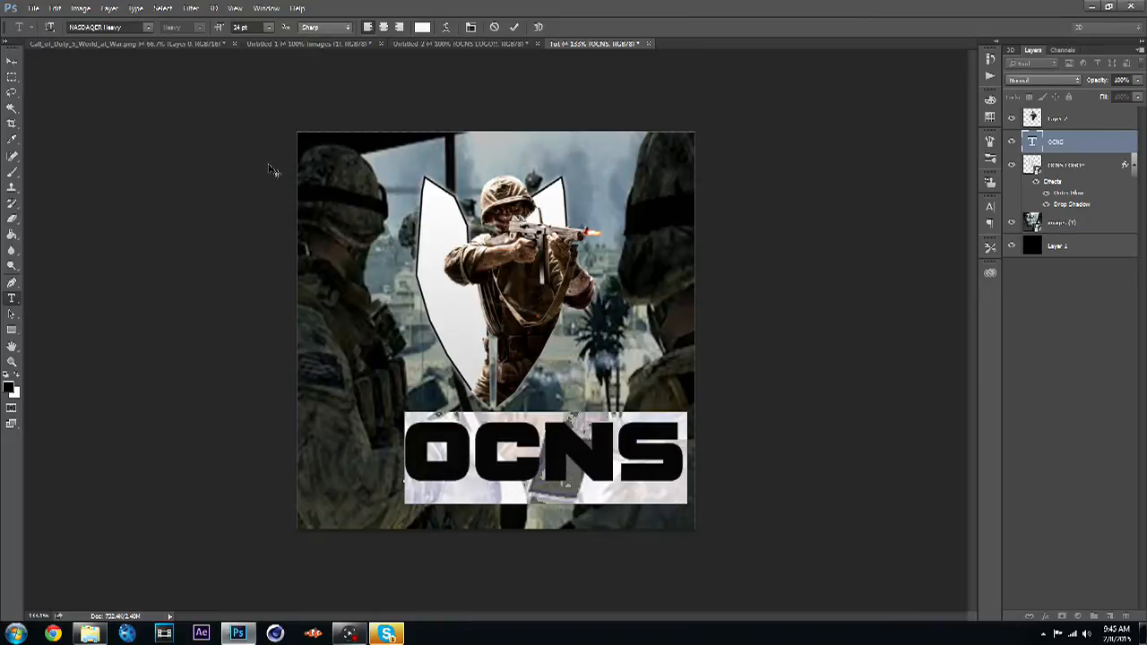
{"action": "left_click", "coordinate": [268, 28]}
{"action": "left_click", "coordinate": [260, 151]}
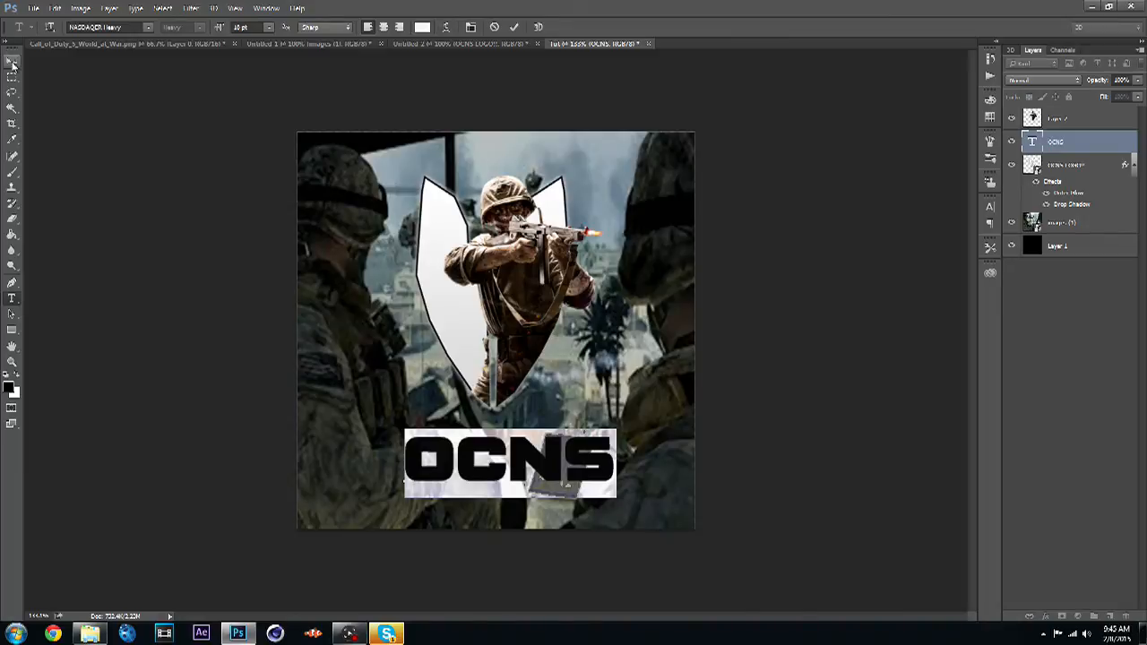
- Nudge the OCNS text slightly down and to the left beneath the shield
{"action": "left_click", "coordinate": [12, 62]}
{"action": "left_click_drag", "start_coordinate": [476, 467], "coordinate": [462, 479]}
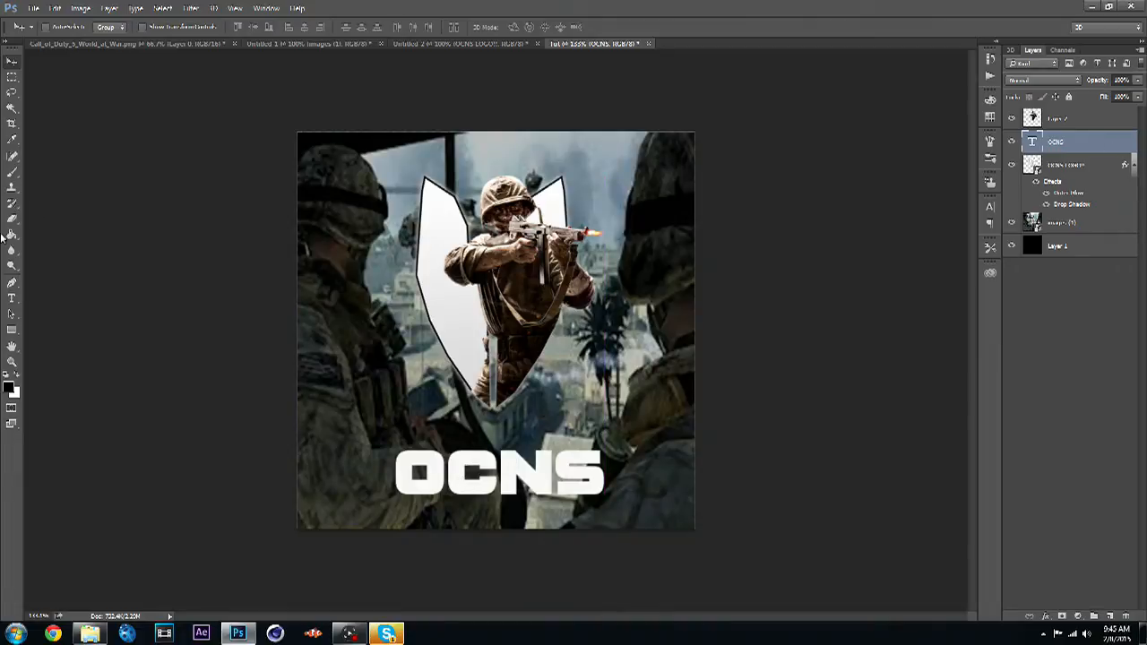
- Try warping the OCNS text with the Arc style and a bend of 0
{"action": "left_click", "coordinate": [11, 298]}
{"action": "left_click_drag", "start_coordinate": [615, 487], "coordinate": [395, 490]}
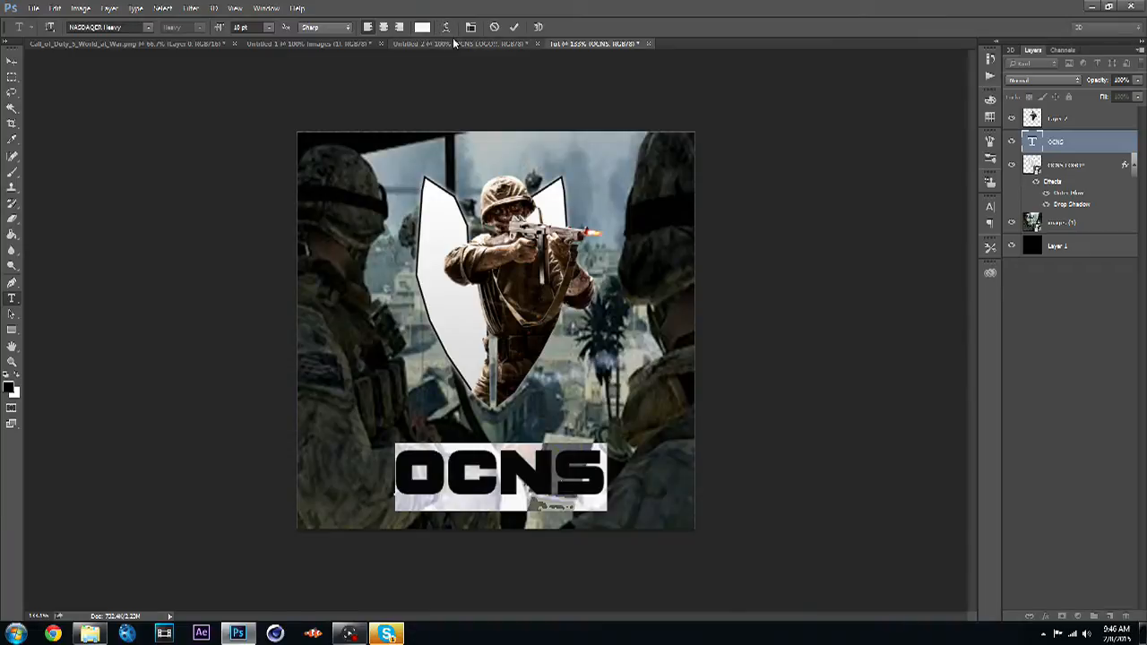
{"action": "left_click", "coordinate": [446, 28]}
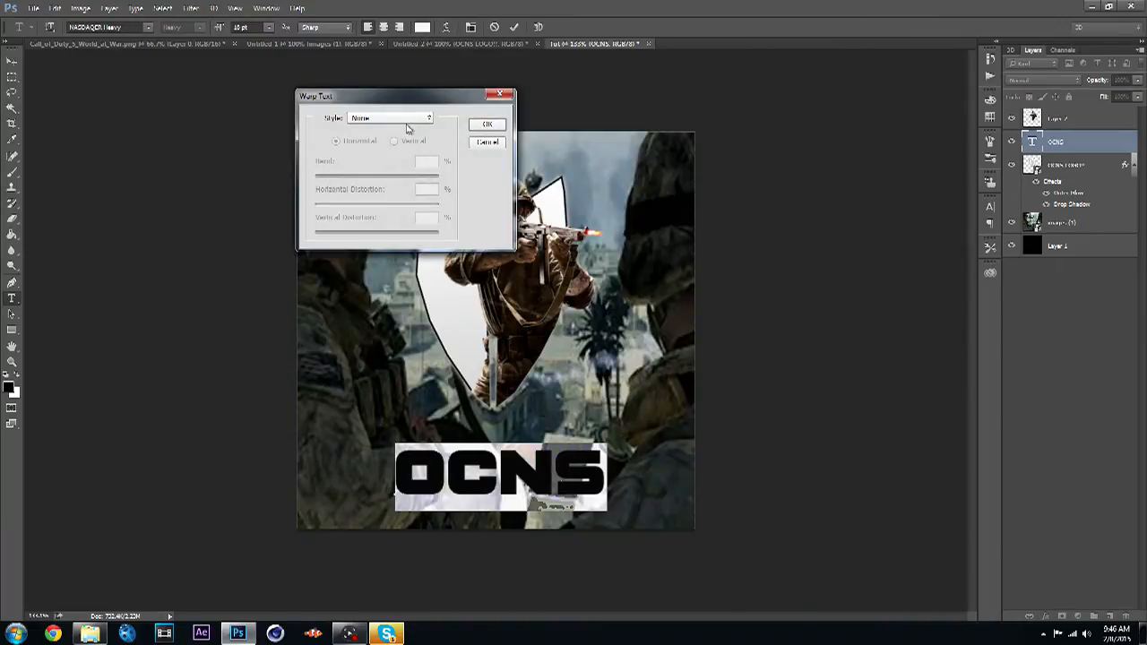
{"action": "left_click", "coordinate": [408, 118]}
{"action": "left_click", "coordinate": [406, 158]}
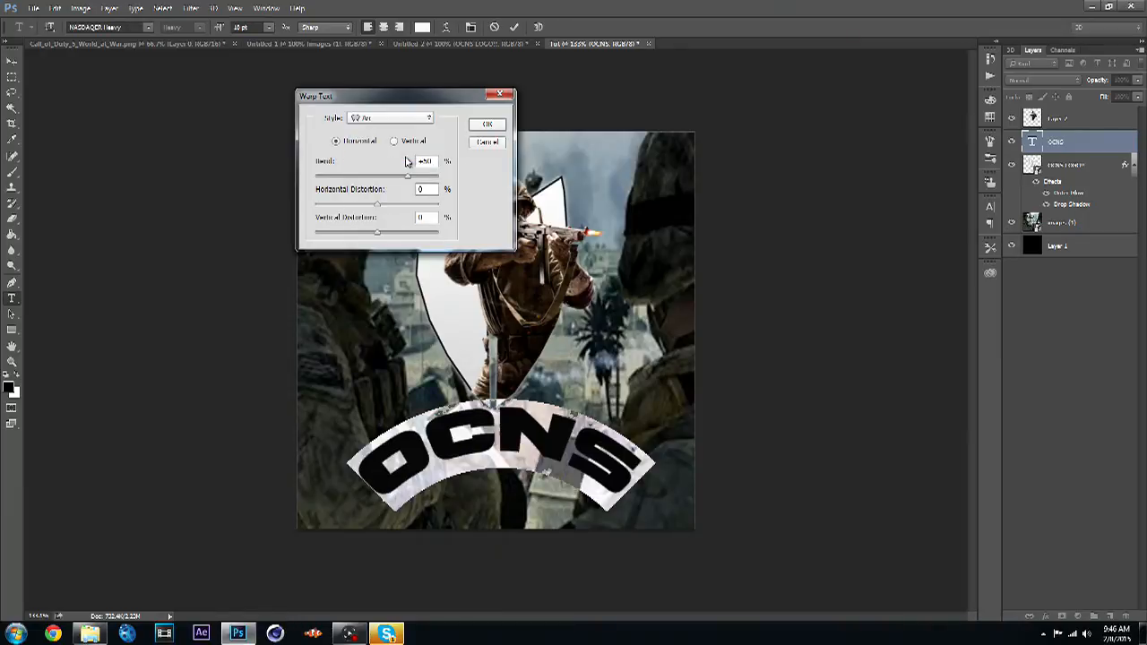
{"action": "double_click", "coordinate": [434, 161]}
{"action": "type", "text": "0"}
{"action": "left_click", "coordinate": [487, 123]}
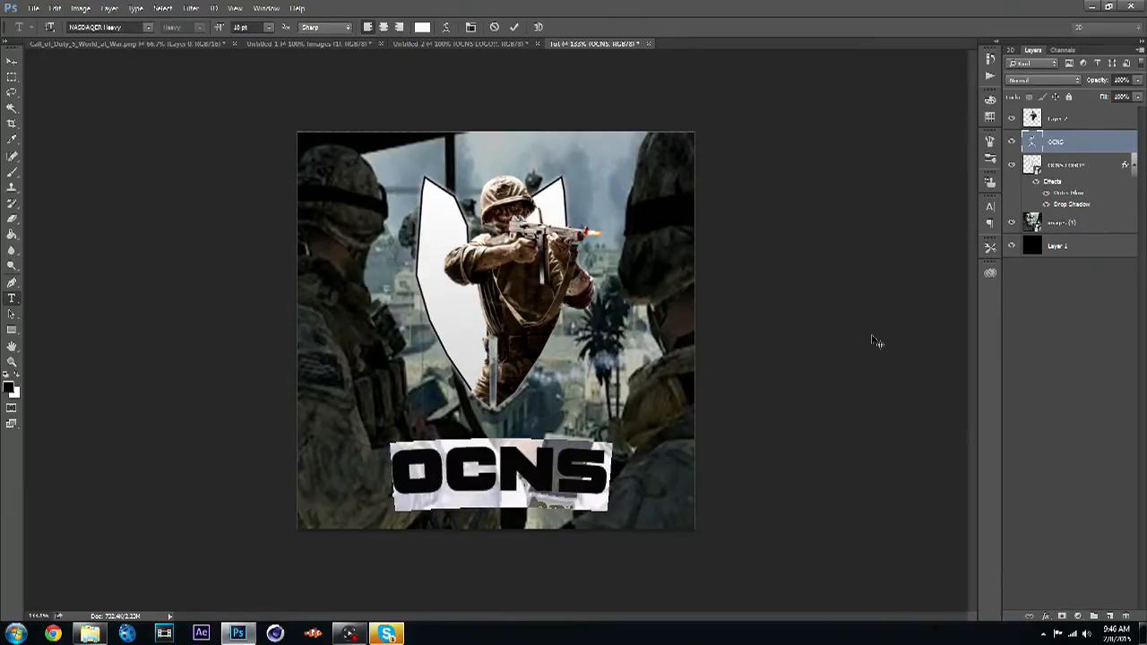
{"action": "key", "text": "Return"}
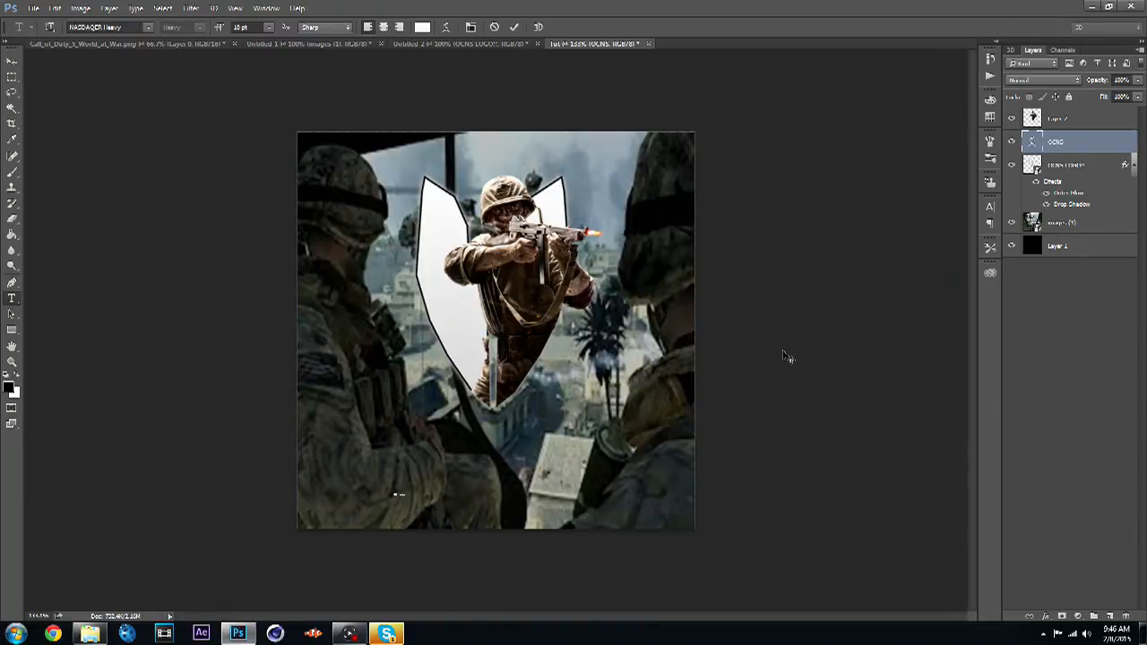
{"action": "left_click", "coordinate": [36, 9]}
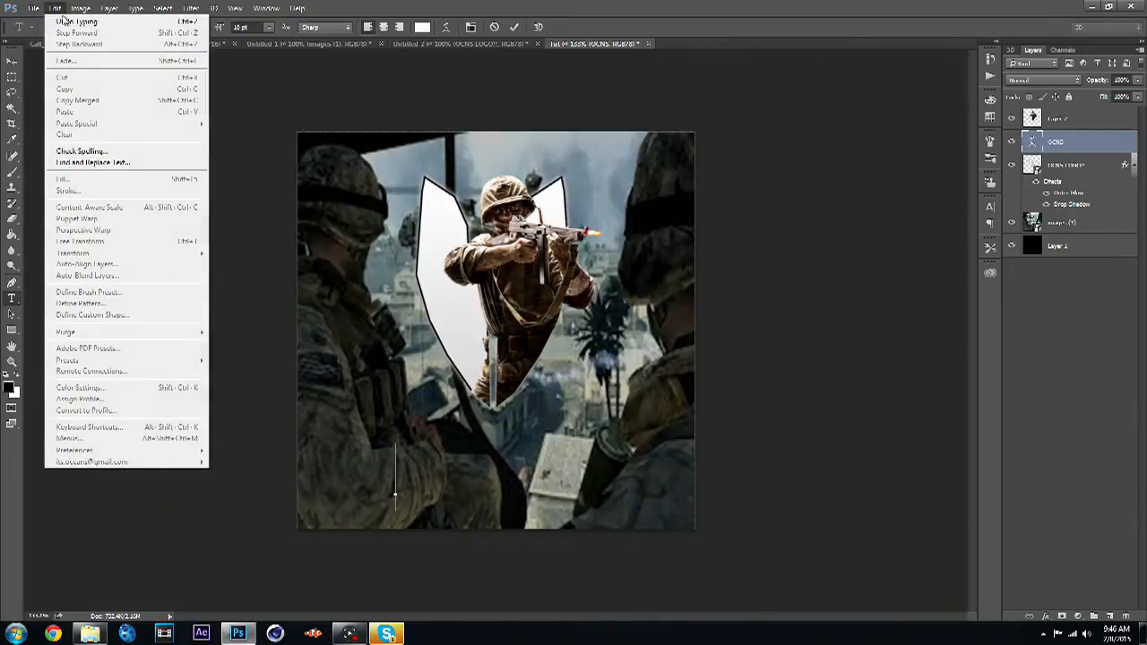
{"action": "left_click", "coordinate": [56, 19]}
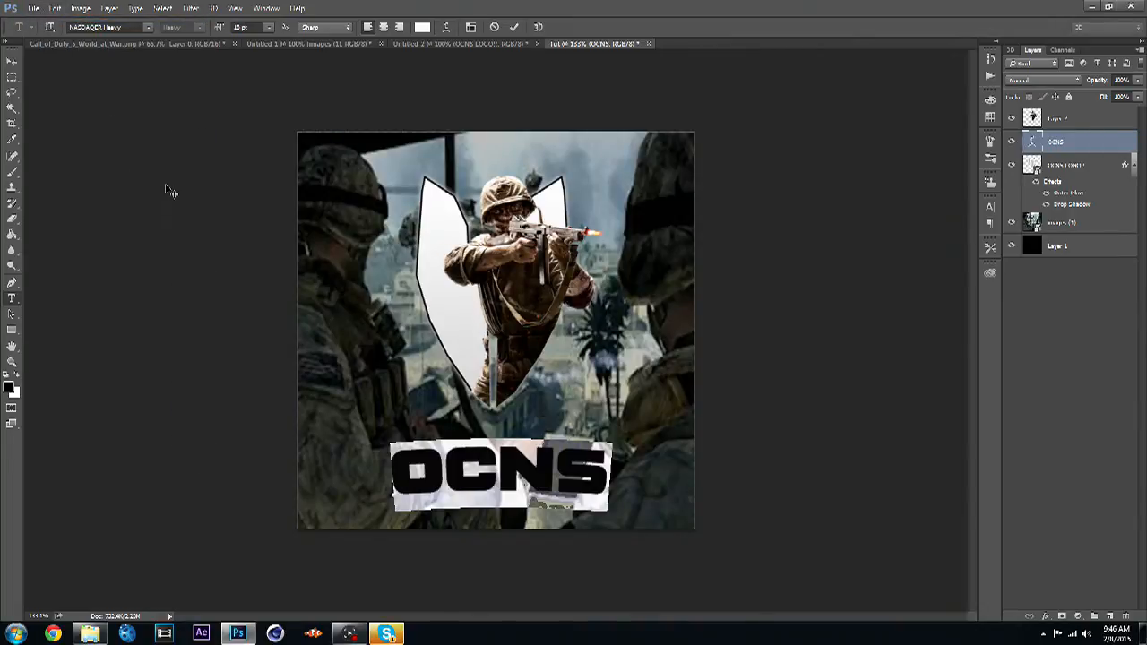
- Add Gradient Overlay, Drop Shadow and Outer Glow styles to the OCNS text layer and adjust the glow's opacity
{"action": "left_click", "coordinate": [12, 60]}
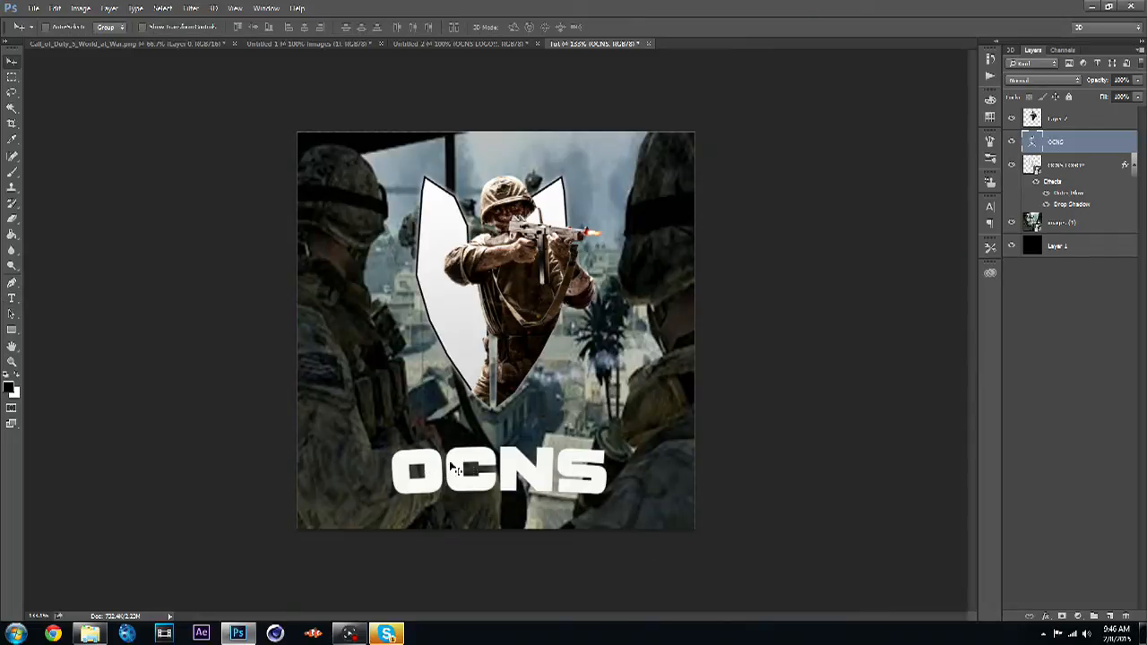
{"action": "double_click", "coordinate": [1110, 139]}
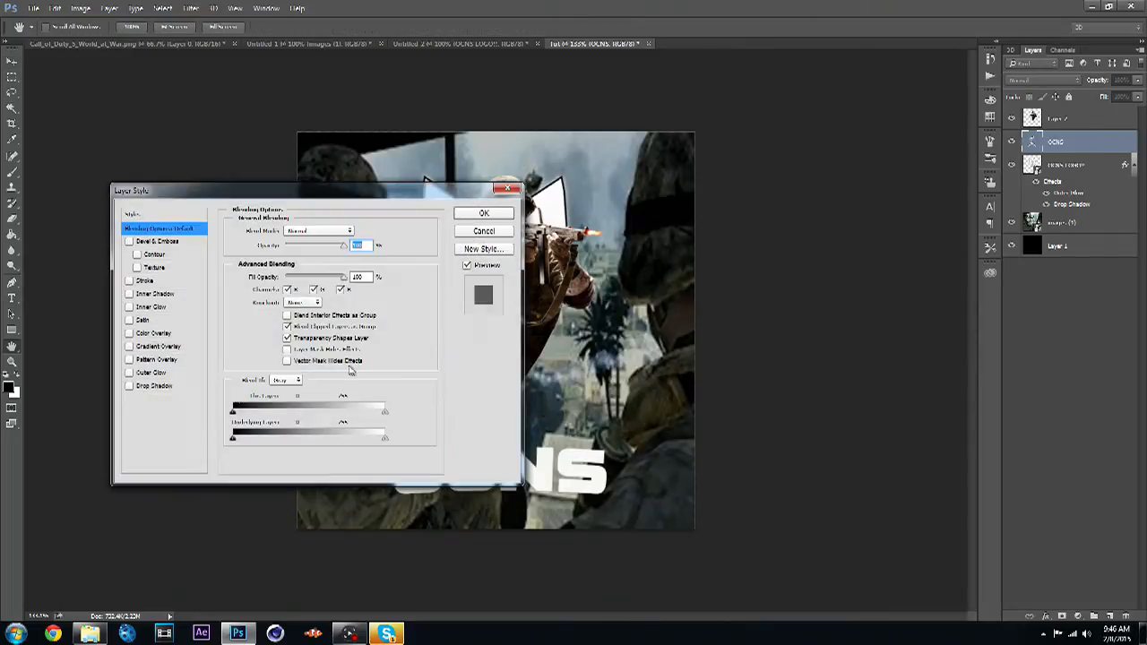
{"action": "left_click", "coordinate": [157, 346]}
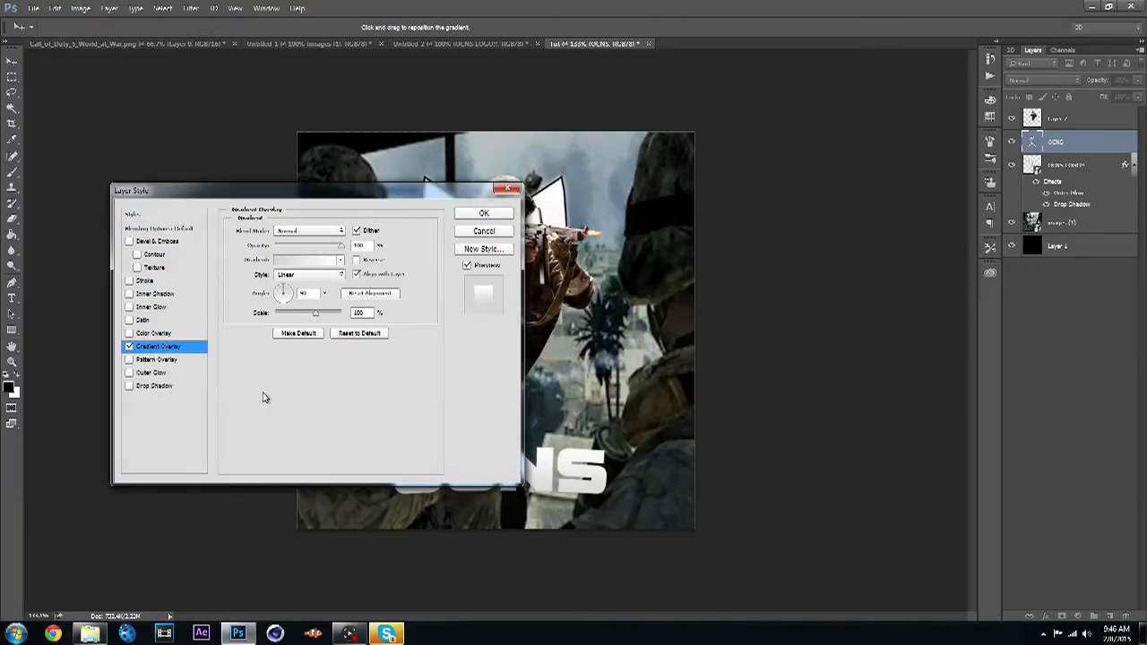
{"action": "left_click", "coordinate": [167, 386]}
{"action": "left_click", "coordinate": [163, 373]}
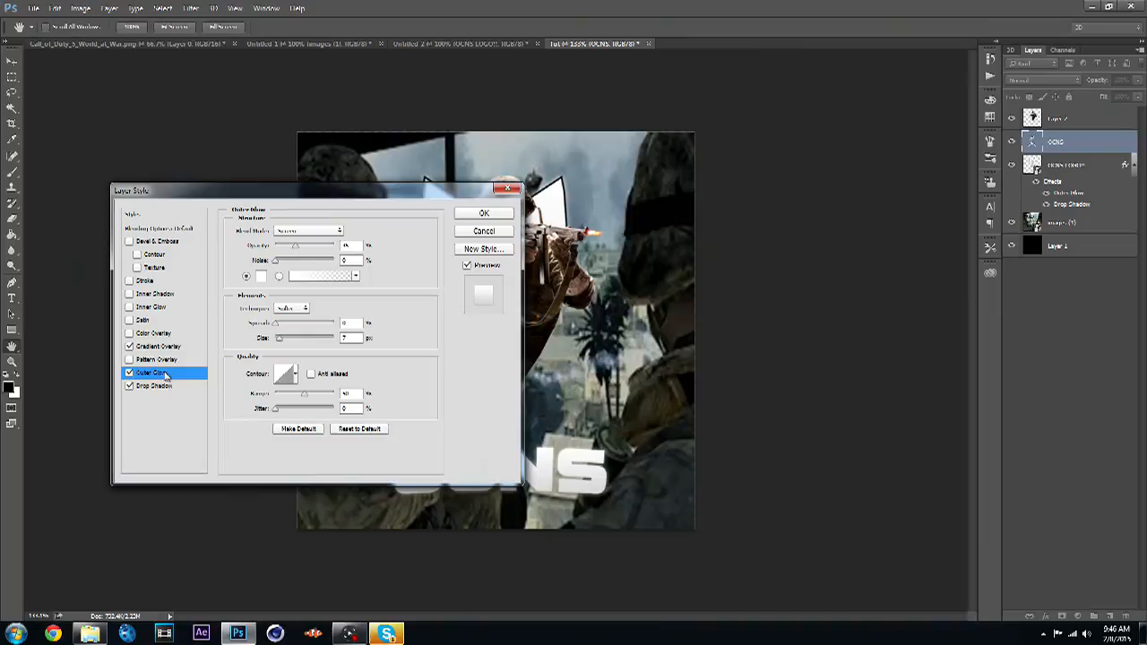
{"action": "left_click", "coordinate": [297, 249]}
{"action": "left_click_drag", "start_coordinate": [301, 246], "coordinate": [299, 246]}
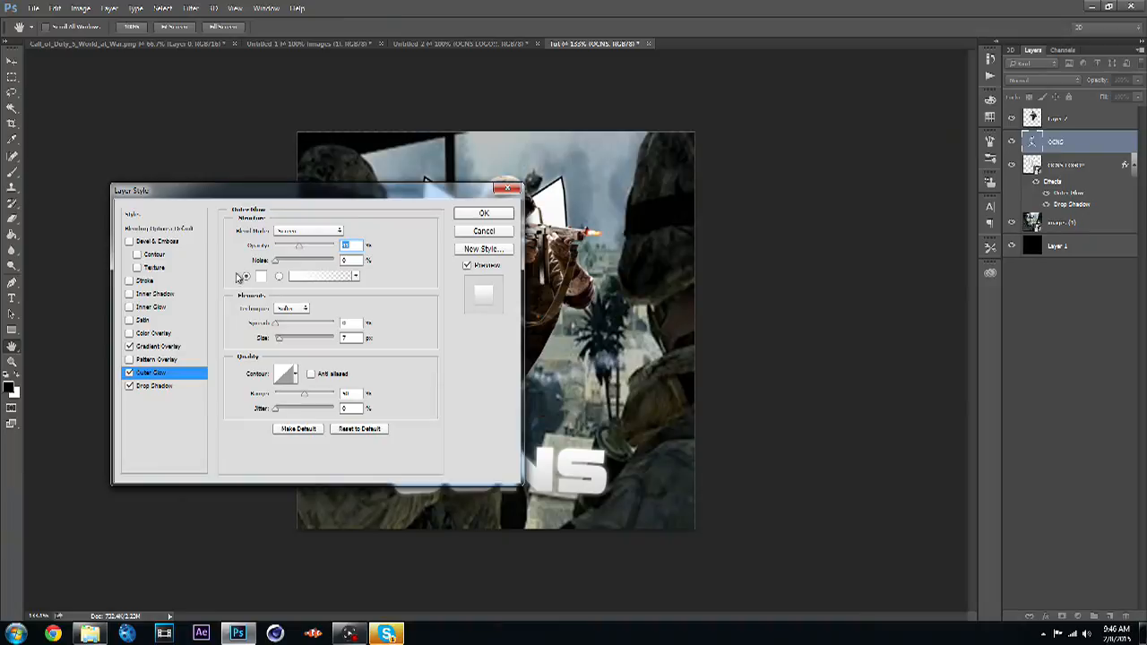
- Add a Stroke style of size 4 px to the OCNS text and apply the layer styles
{"action": "left_click", "coordinate": [160, 282]}
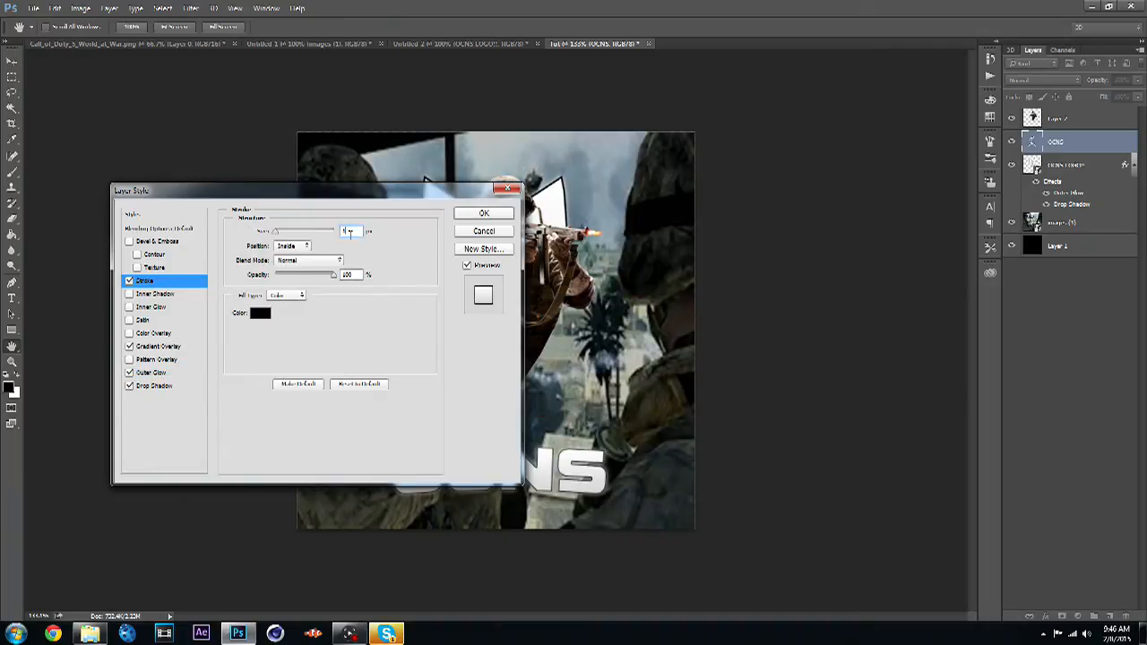
{"action": "type", "text": "4"}
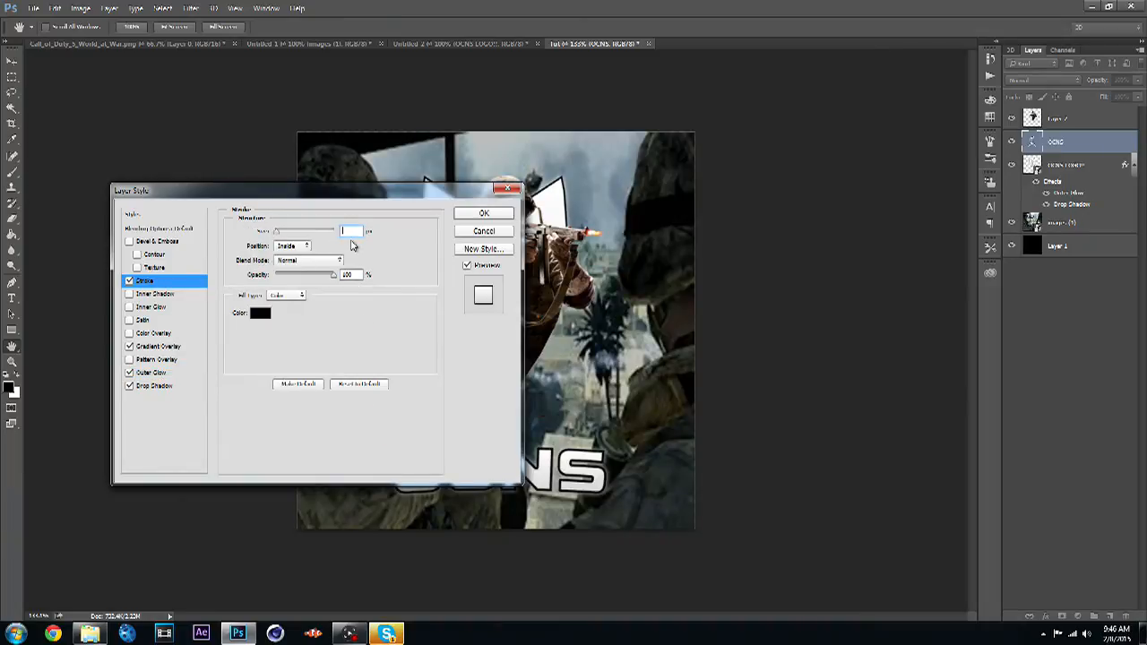
{"action": "type", "text": "4"}
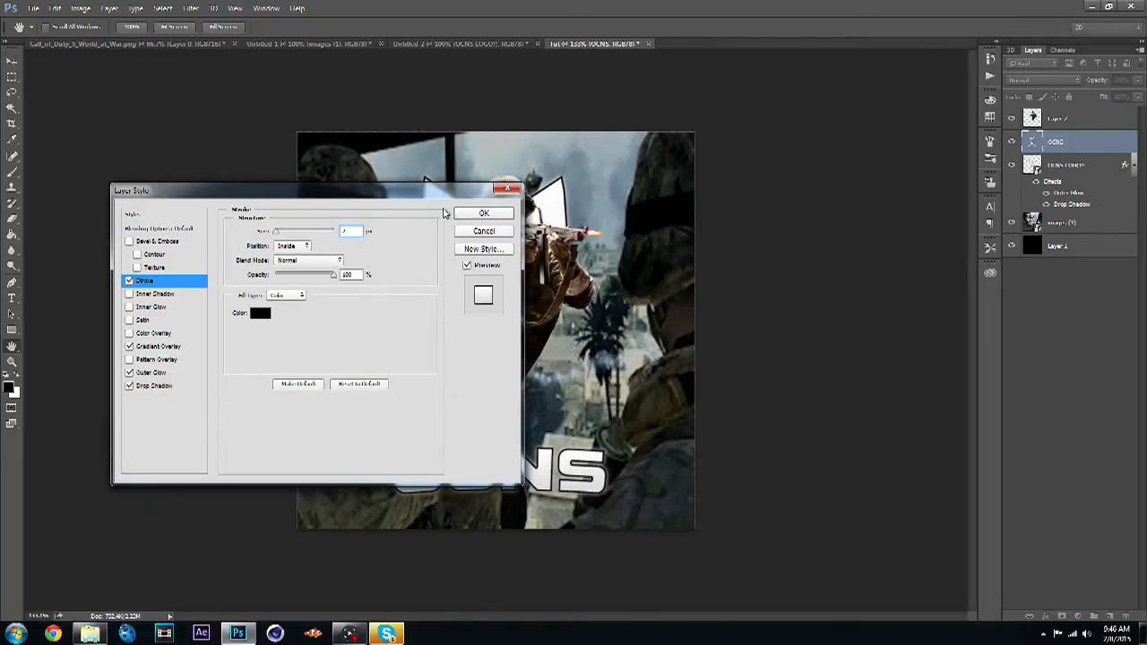
{"action": "mouse_move", "coordinate": [436, 194]}
{"action": "left_mouse_down"}
{"action": "mouse_move", "coordinate": [210, 338]}
{"action": "mouse_move", "coordinate": [265, 277]}
{"action": "left_mouse_up"}
{"action": "left_click", "coordinate": [312, 288]}
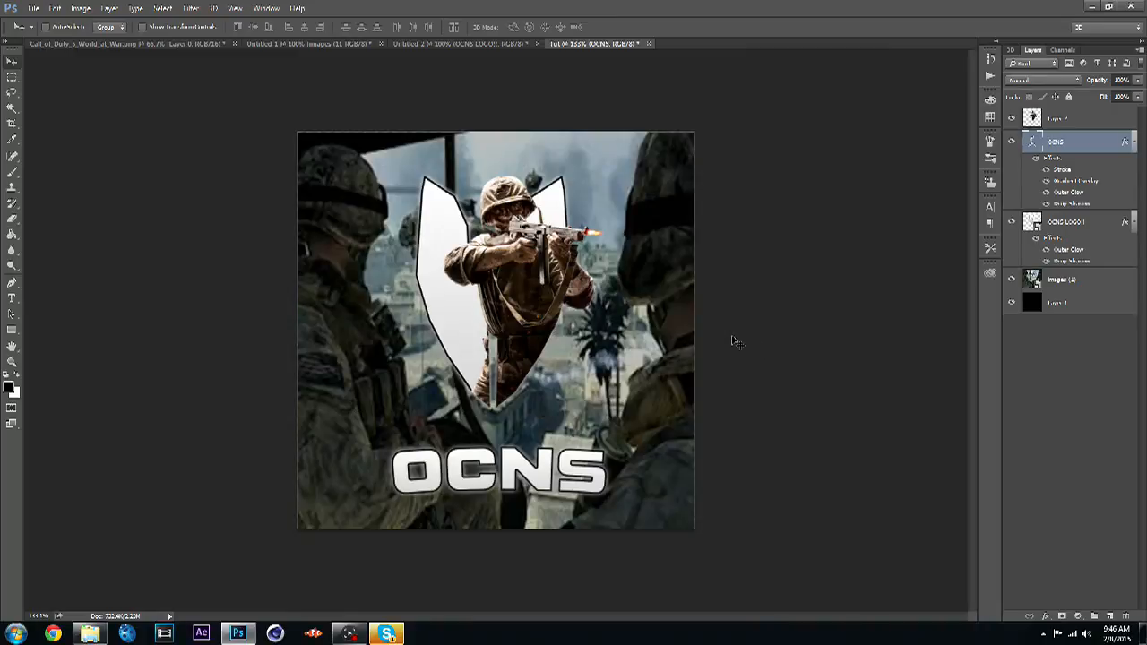
- Add a small text layer near the bottom-right corner reading By: followed by the creator's name
{"action": "left_click", "coordinate": [12, 298]}
{"action": "left_click", "coordinate": [549, 518]}
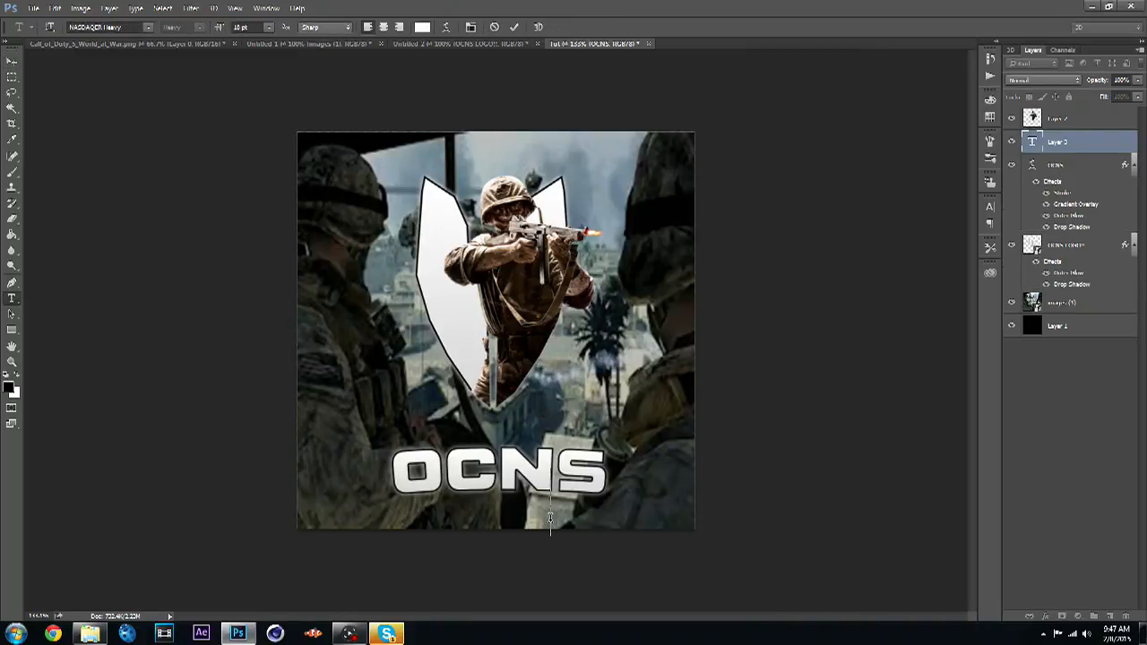
{"action": "left_click", "coordinate": [268, 27]}
{"action": "left_click", "coordinate": [268, 85]}
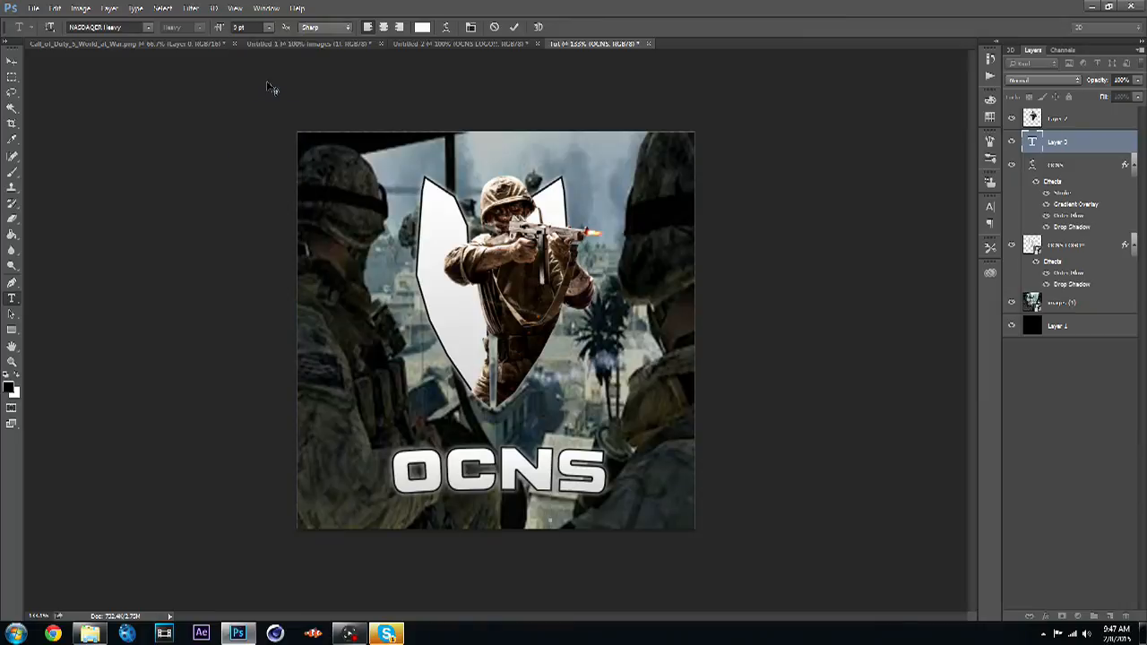
{"action": "left_click", "coordinate": [268, 27]}
{"action": "left_click", "coordinate": [272, 43]}
{"action": "type", "text": "By: Oceans ("}
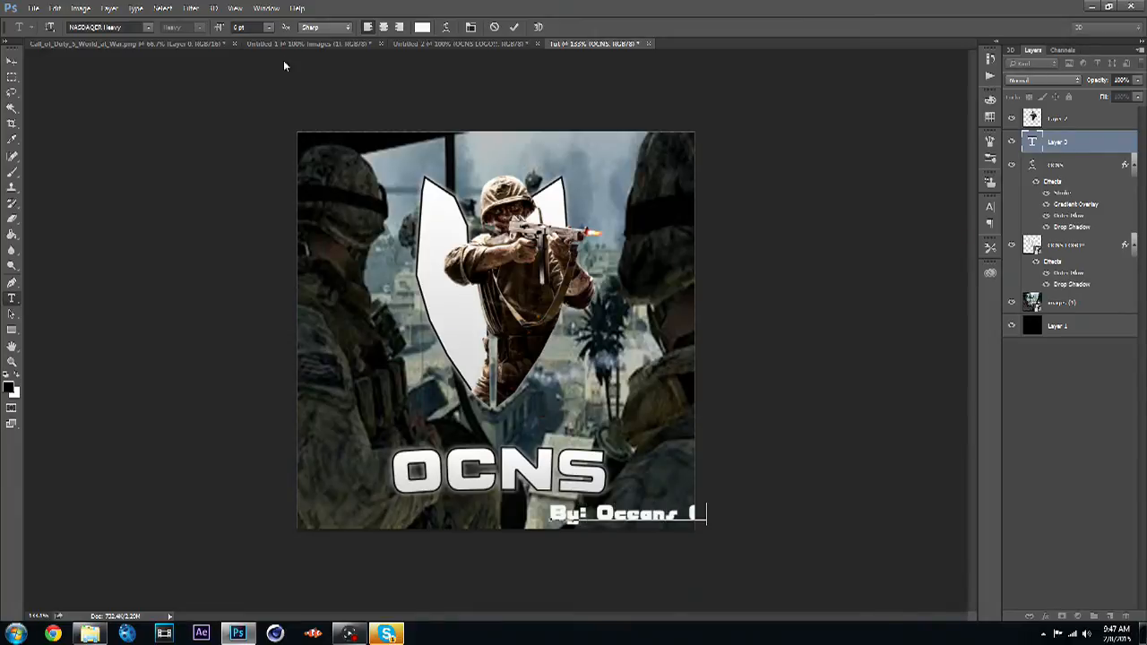
{"action": "type", "text": "fx"}
- Change the credit text's font to Segoe Script Regular
{"action": "left_click_drag", "start_coordinate": [552, 516], "coordinate": [755, 496]}
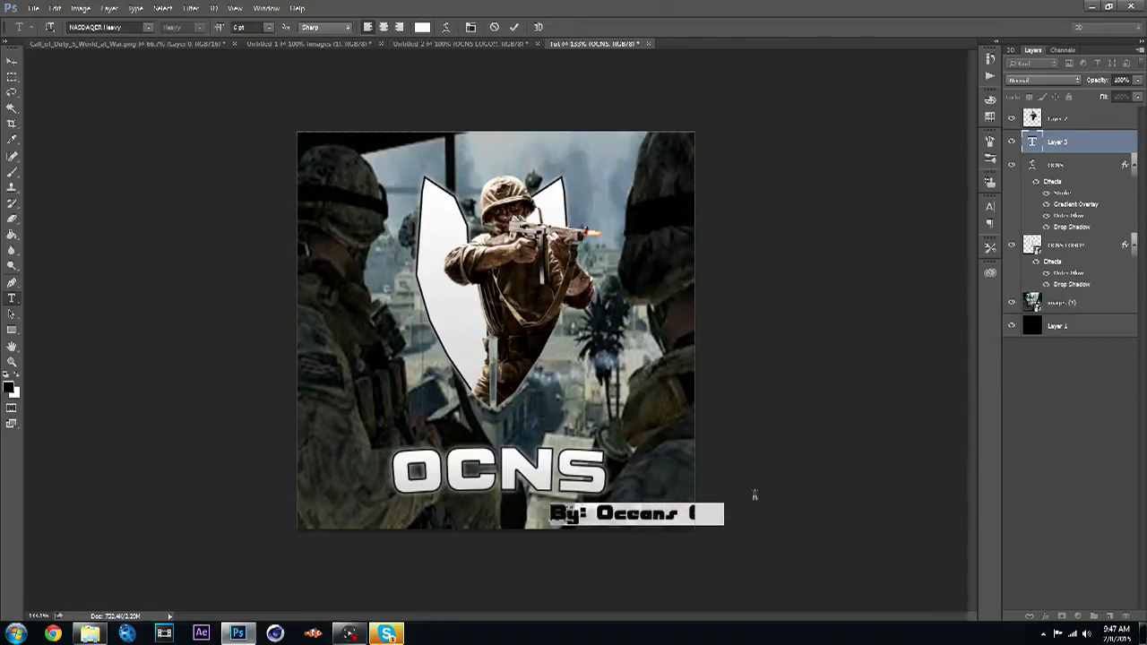
{"action": "left_click", "coordinate": [148, 27]}
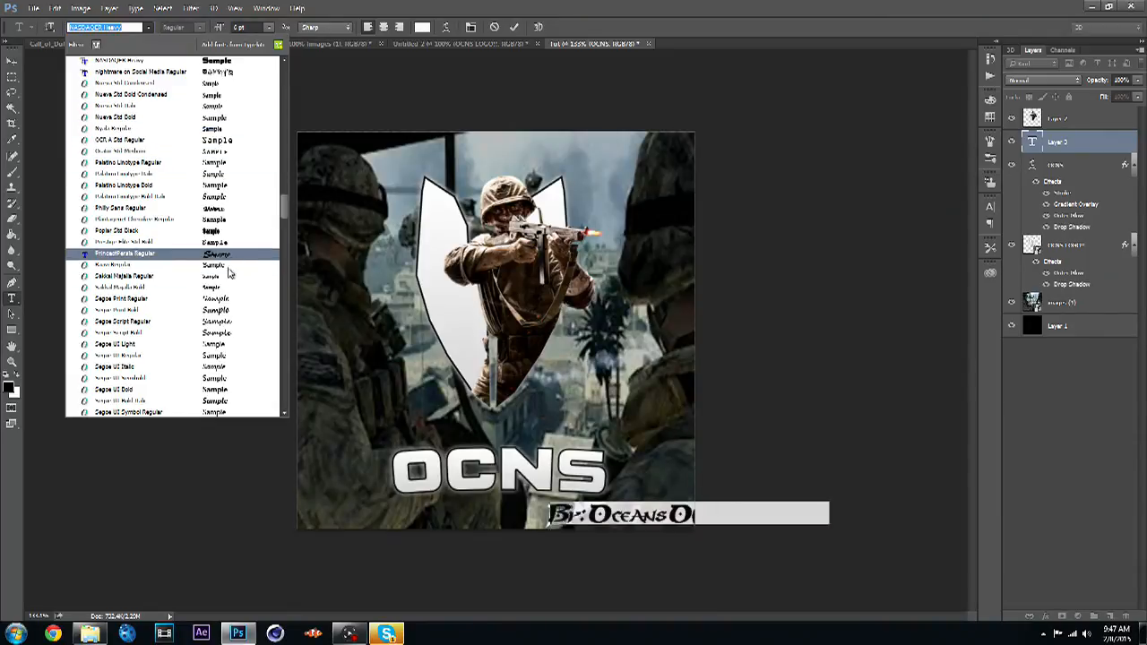
{"action": "left_click", "coordinate": [231, 330]}
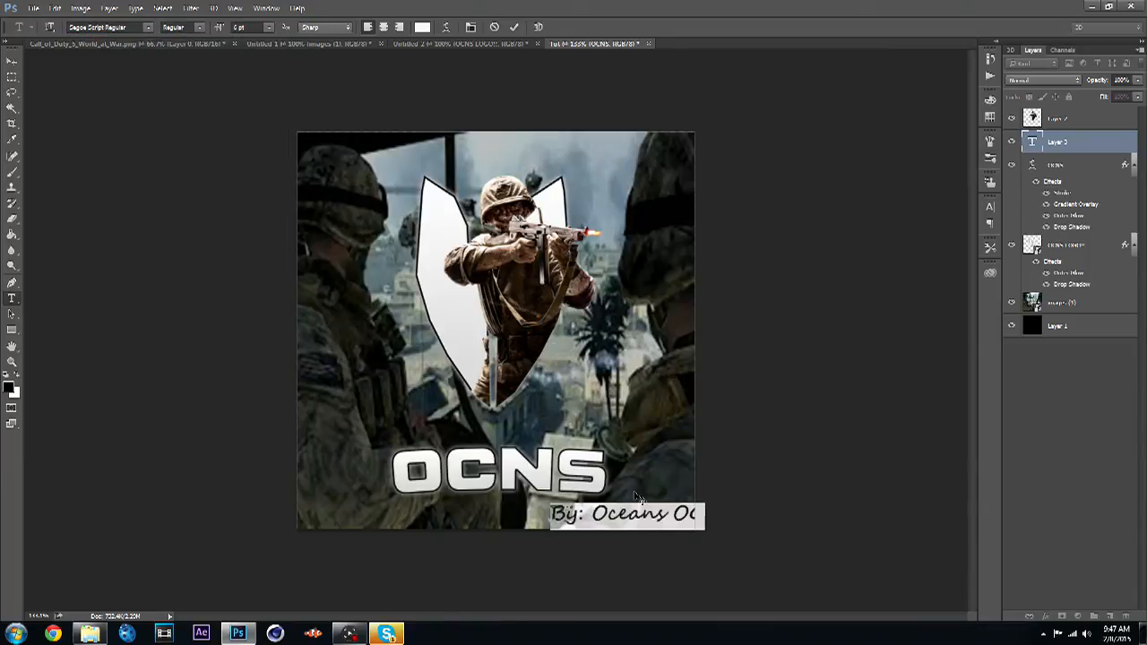
{"action": "left_click", "coordinate": [12, 61]}
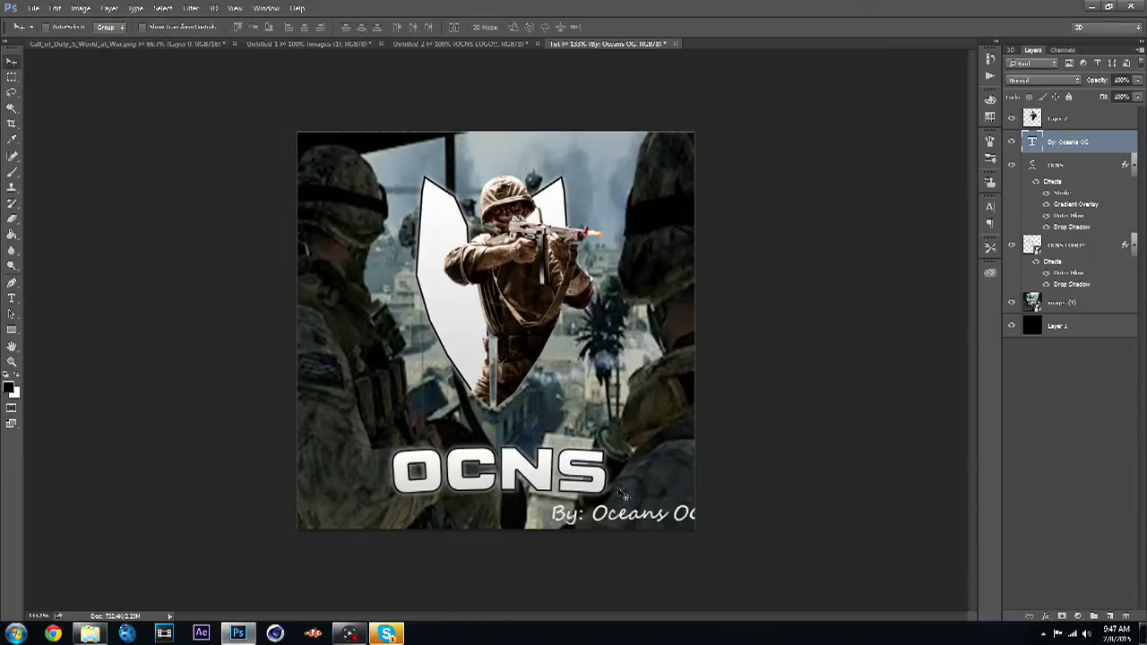
- Reposition the credit text into the canvas's bottom-right corner, nudging it into place
{"action": "mouse_move", "coordinate": [627, 519]}
{"action": "left_mouse_down"}
{"action": "mouse_move", "coordinate": [604, 525]}
{"action": "mouse_move", "coordinate": [626, 526]}
{"action": "left_mouse_up"}
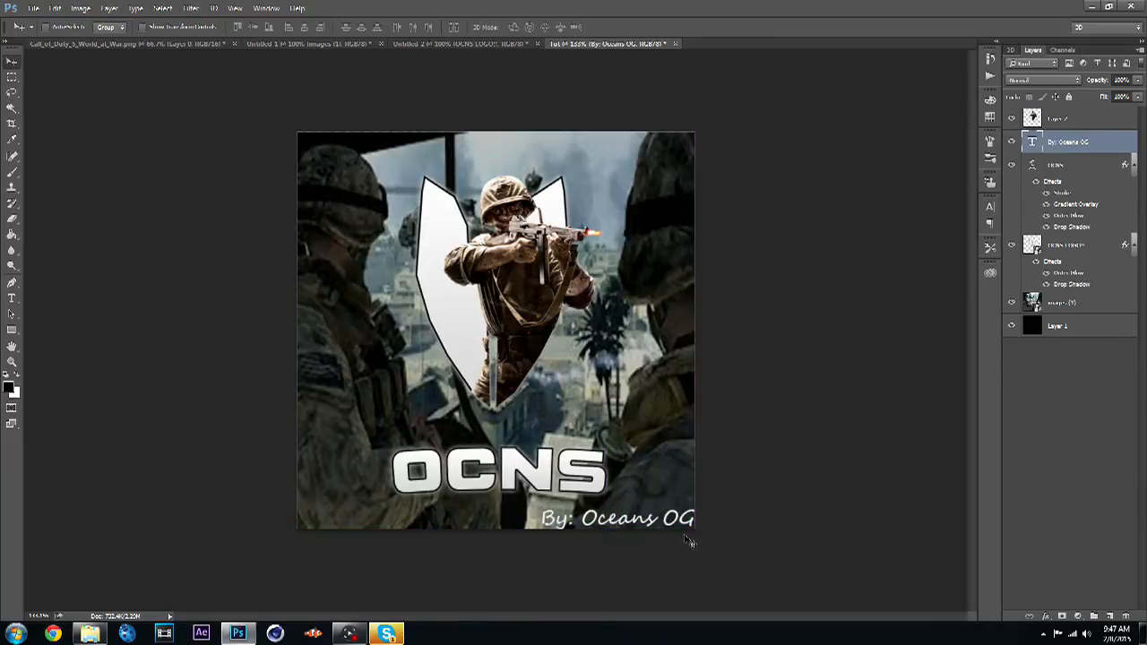
{"action": "left_click_drag", "start_coordinate": [691, 540], "coordinate": [691, 535]}
{"action": "key", "text": "Left"}
{"action": "key", "text": "Left"}
{"action": "key", "text": "Up"}
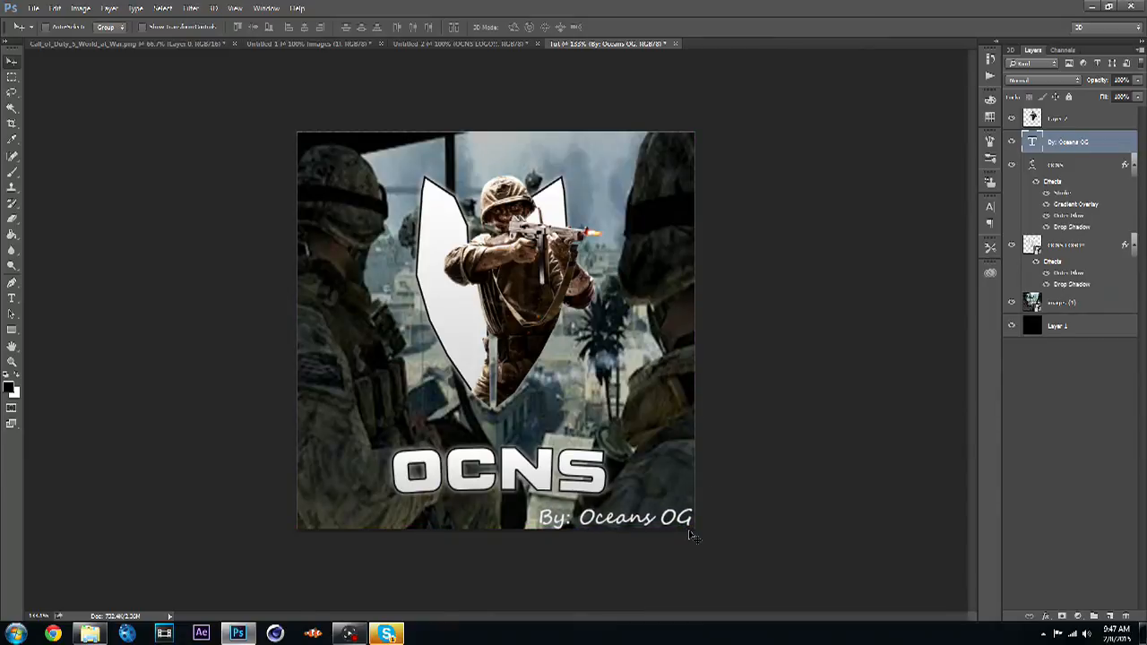
{"action": "key", "text": "Left"}
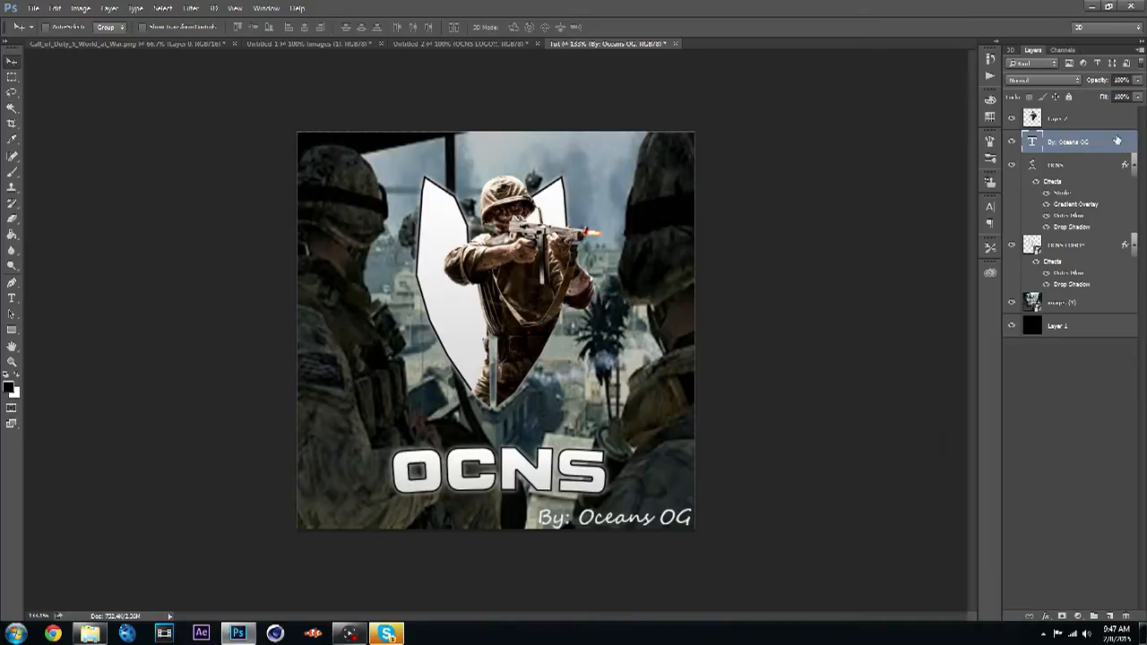
- Give the credit text Drop Shadow, Outer Glow with lowered opacity, and Gradient Overlay layer styles, leaving Stroke off
{"action": "double_click", "coordinate": [1093, 158]}
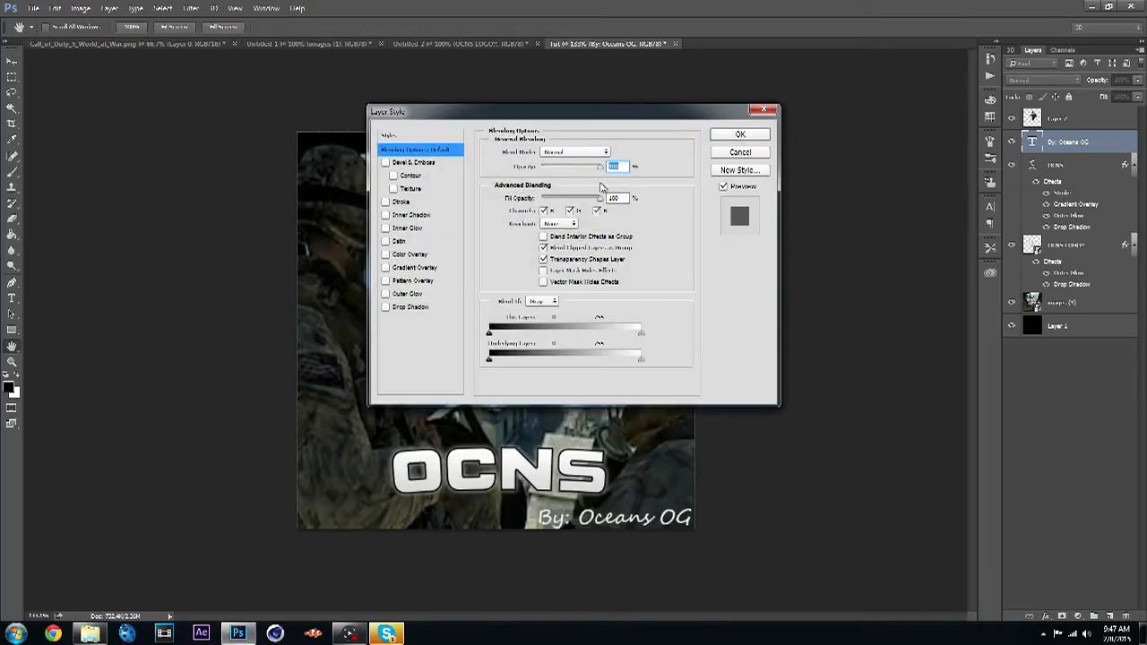
{"action": "left_click", "coordinate": [401, 202]}
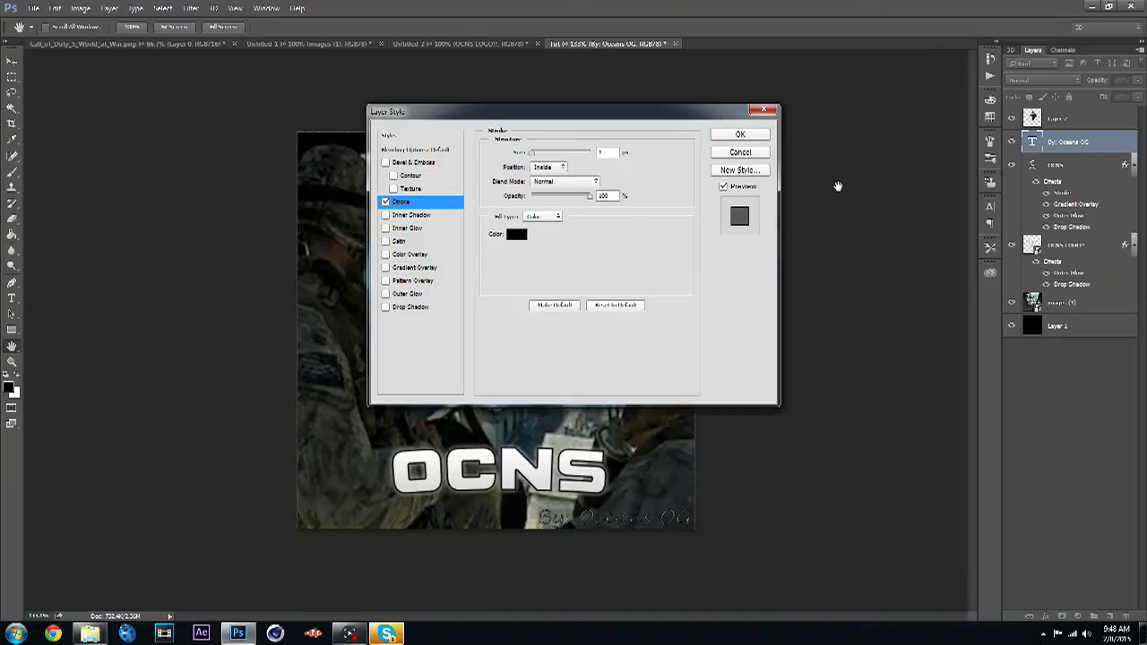
{"action": "left_click", "coordinate": [601, 152]}
{"action": "left_click", "coordinate": [387, 202]}
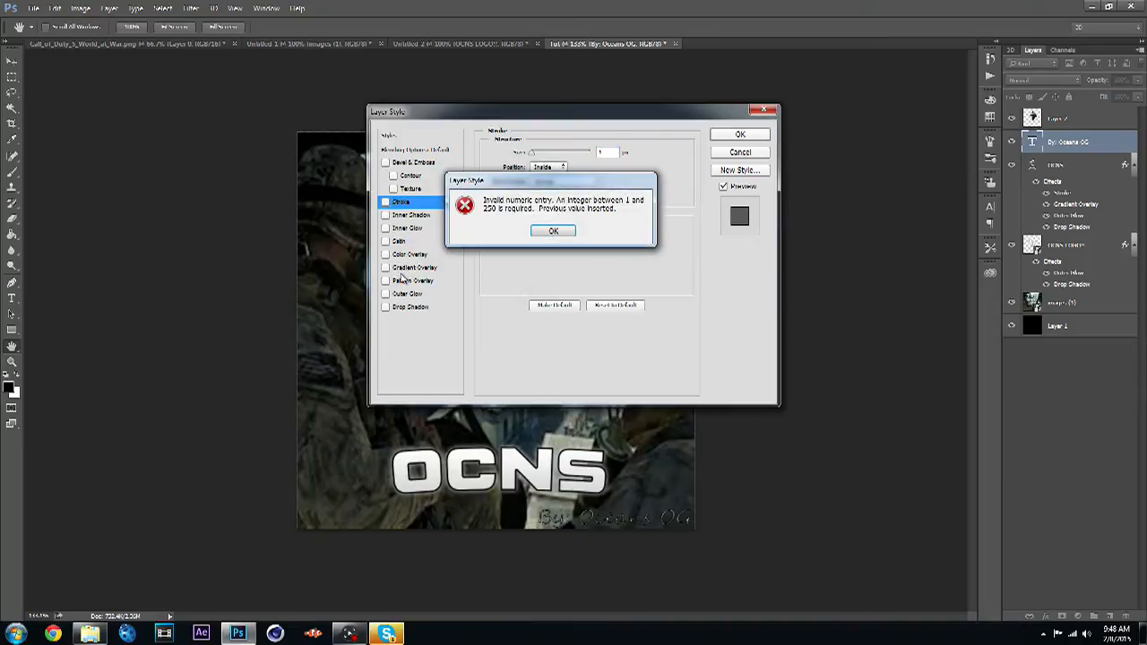
{"action": "key", "text": "Return"}
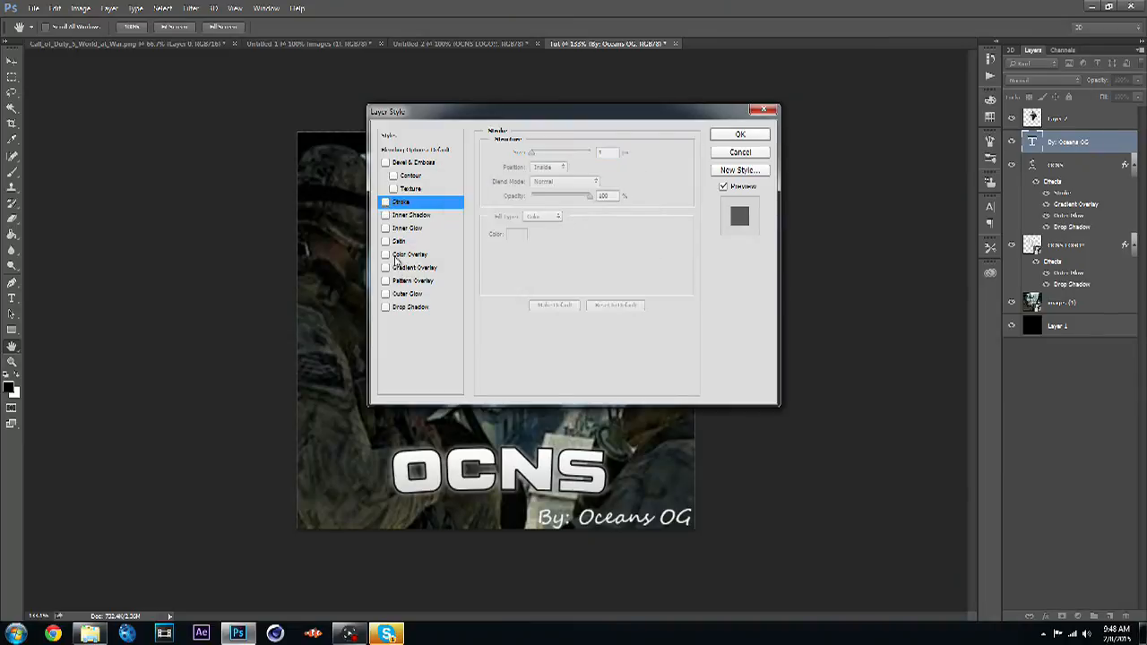
{"action": "left_click", "coordinate": [404, 308]}
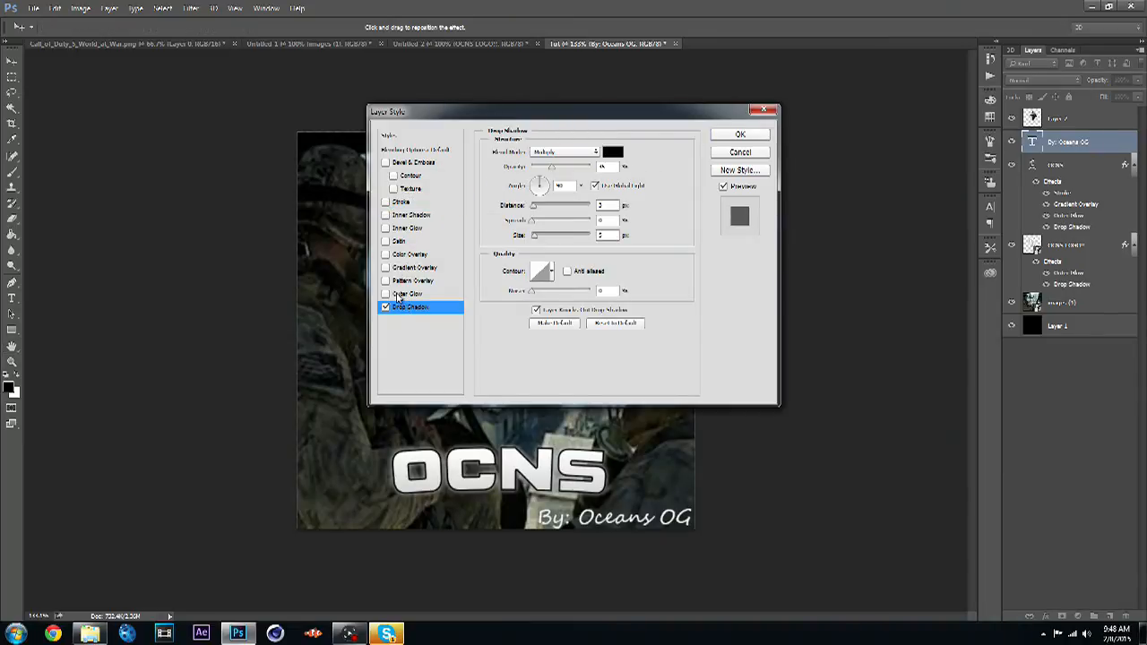
{"action": "left_click", "coordinate": [400, 295]}
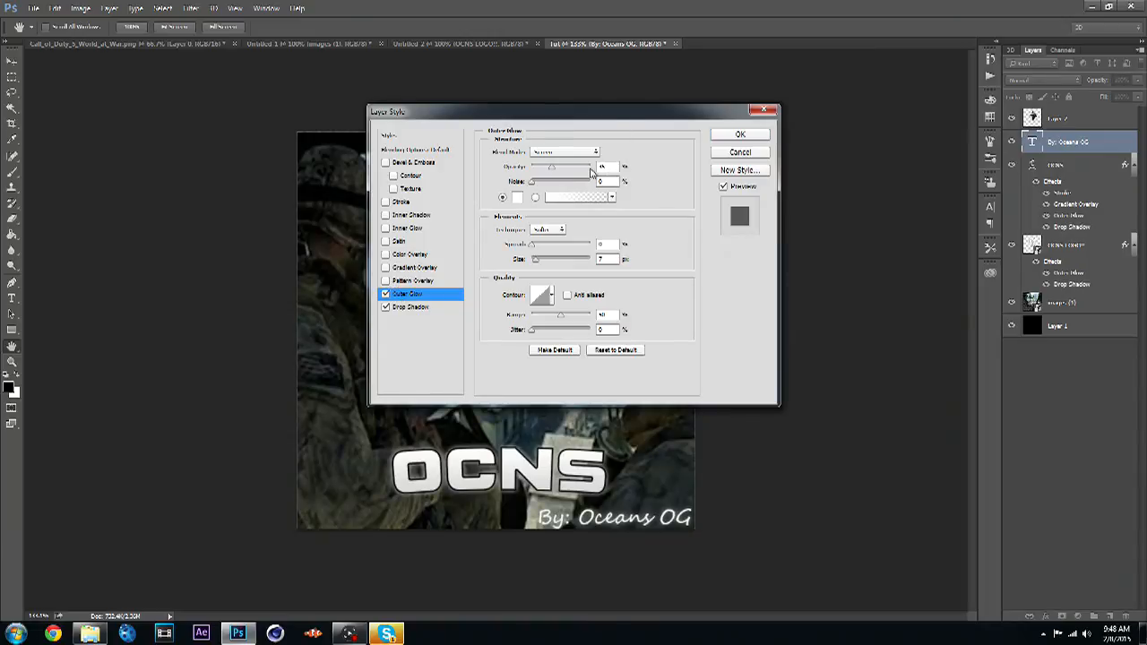
{"action": "left_click_drag", "start_coordinate": [613, 166], "coordinate": [598, 161]}
{"action": "left_click", "coordinate": [421, 267]}
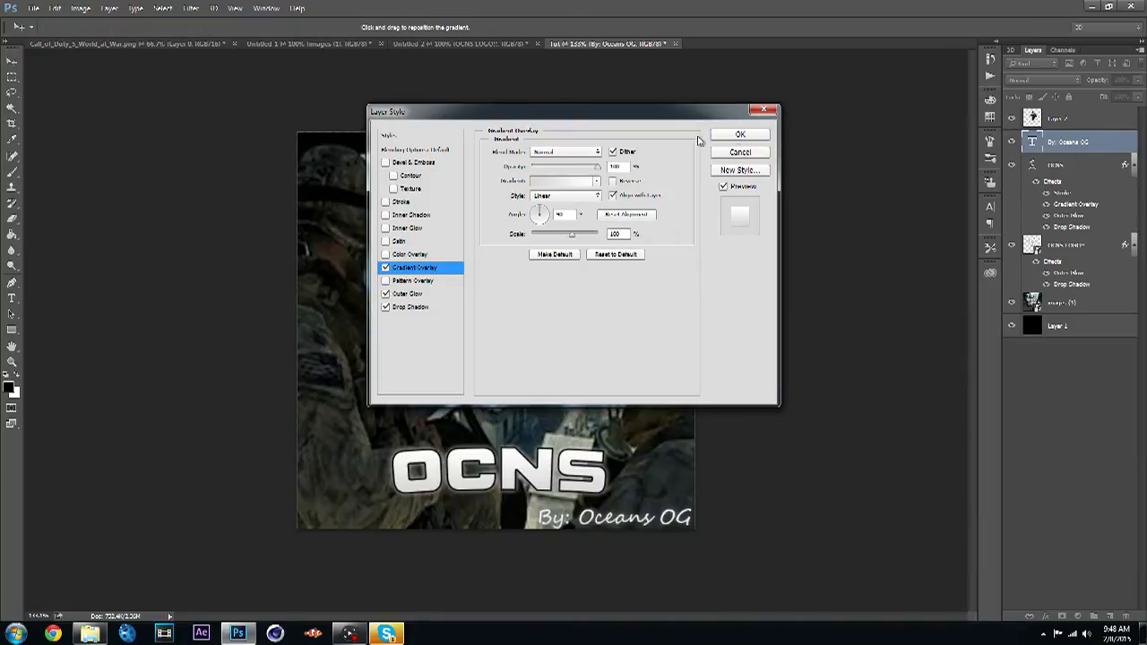
{"action": "left_click", "coordinate": [736, 138]}
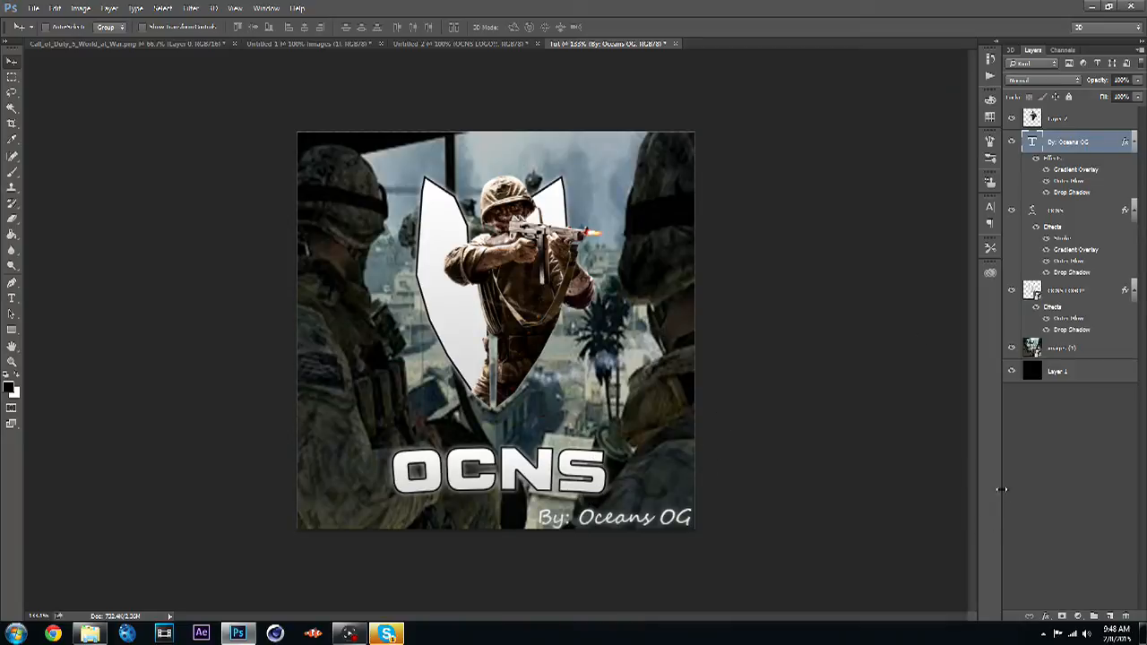
- Scale the credit text down to about 50% width, keeping it in the canvas's bottom-right corner
{"action": "left_click", "coordinate": [1040, 458]}
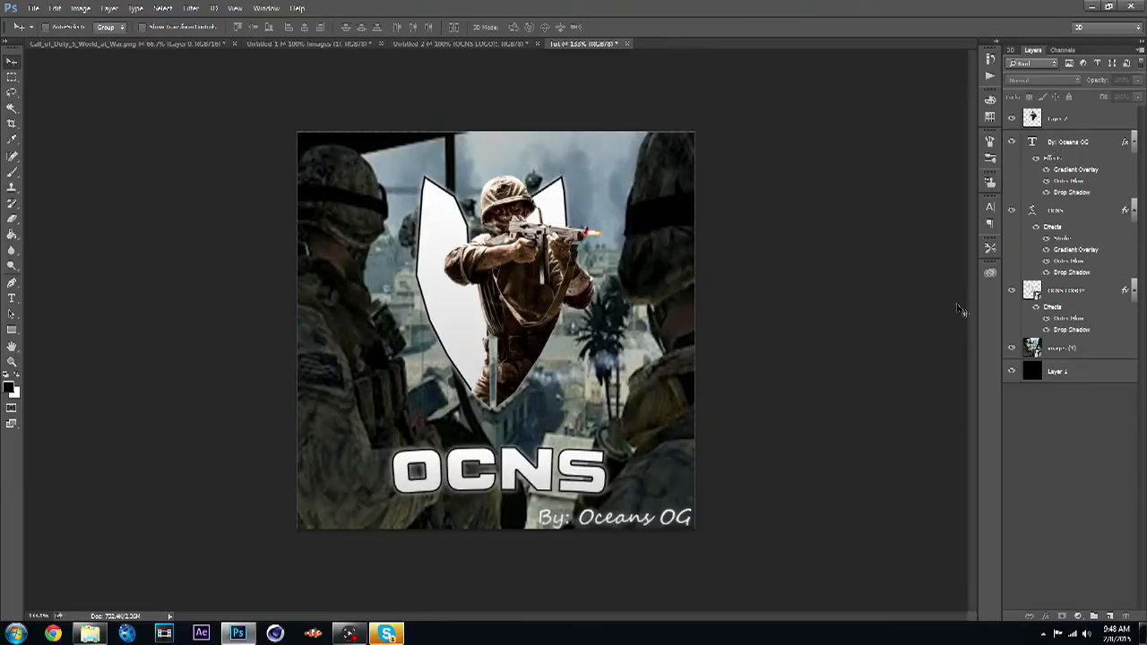
{"action": "left_click", "coordinate": [1099, 141]}
{"action": "key", "text": "ctrl+t"}
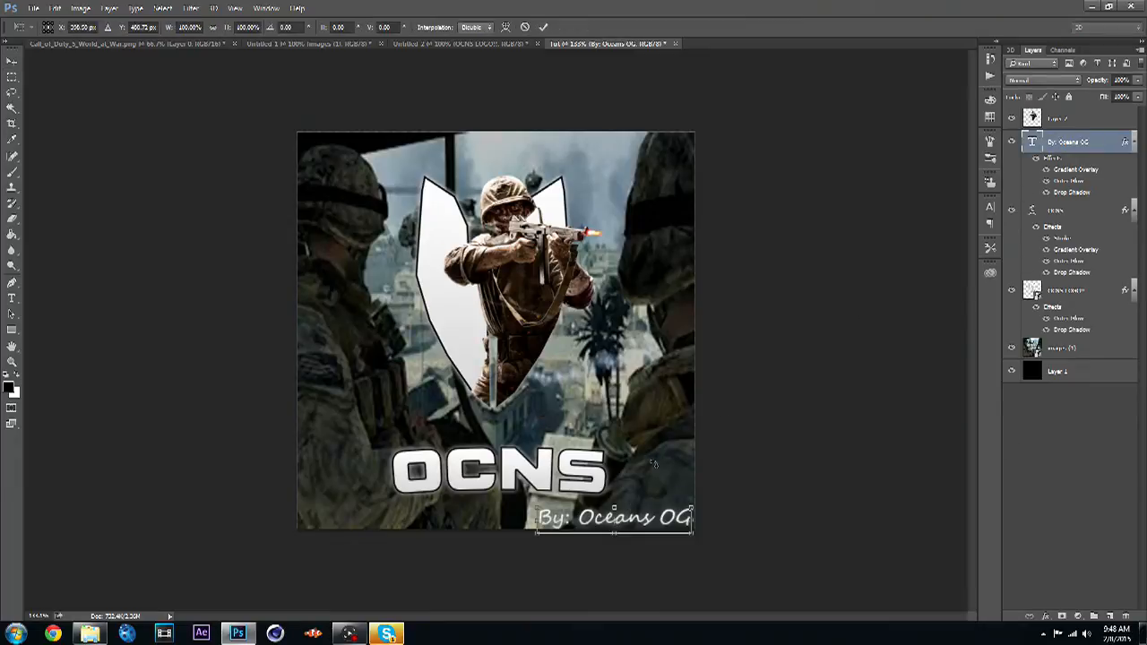
{"action": "left_click_drag", "start_coordinate": [535, 508], "coordinate": [603, 502]}
{"action": "left_click_drag", "start_coordinate": [670, 529], "coordinate": [666, 525]}
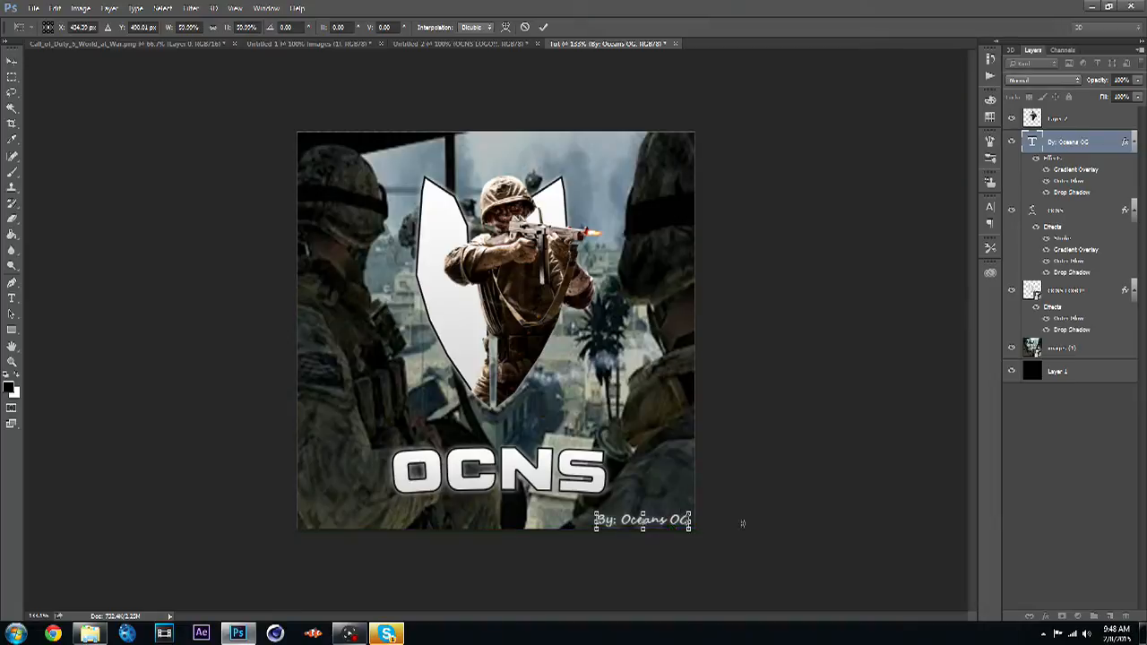
{"action": "key", "text": "Return"}
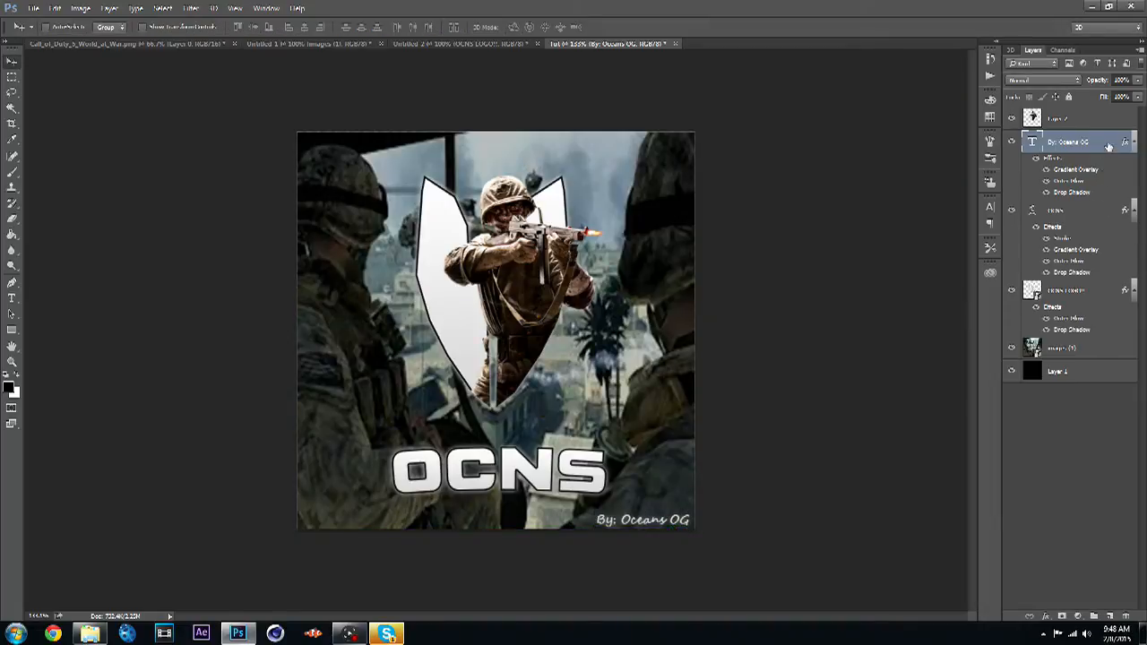
- Set the credit text layer's fill to 0%
{"action": "left_click", "coordinate": [1134, 96]}
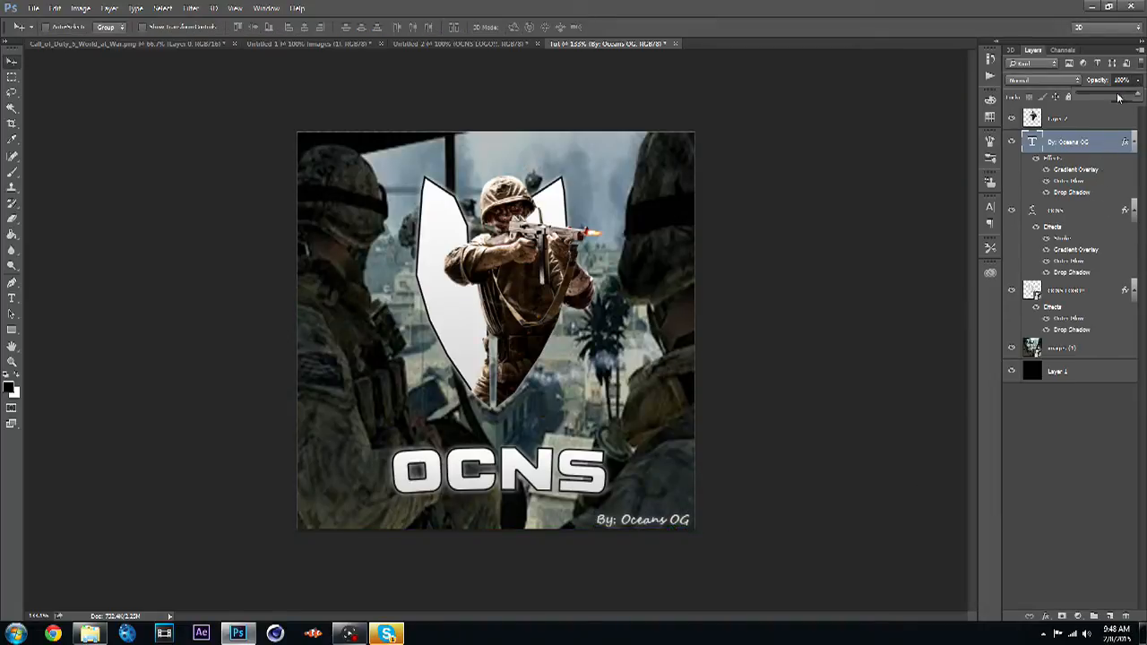
{"action": "left_click_drag", "start_coordinate": [1118, 97], "coordinate": [1087, 101]}
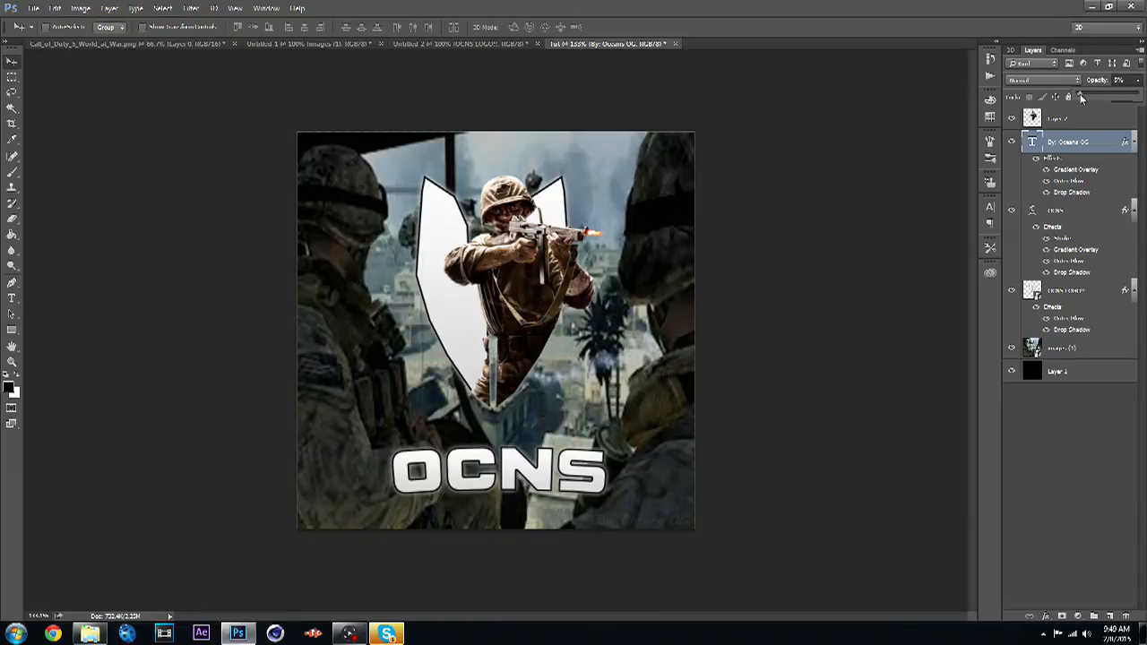
{"action": "left_click", "coordinate": [1081, 448]}
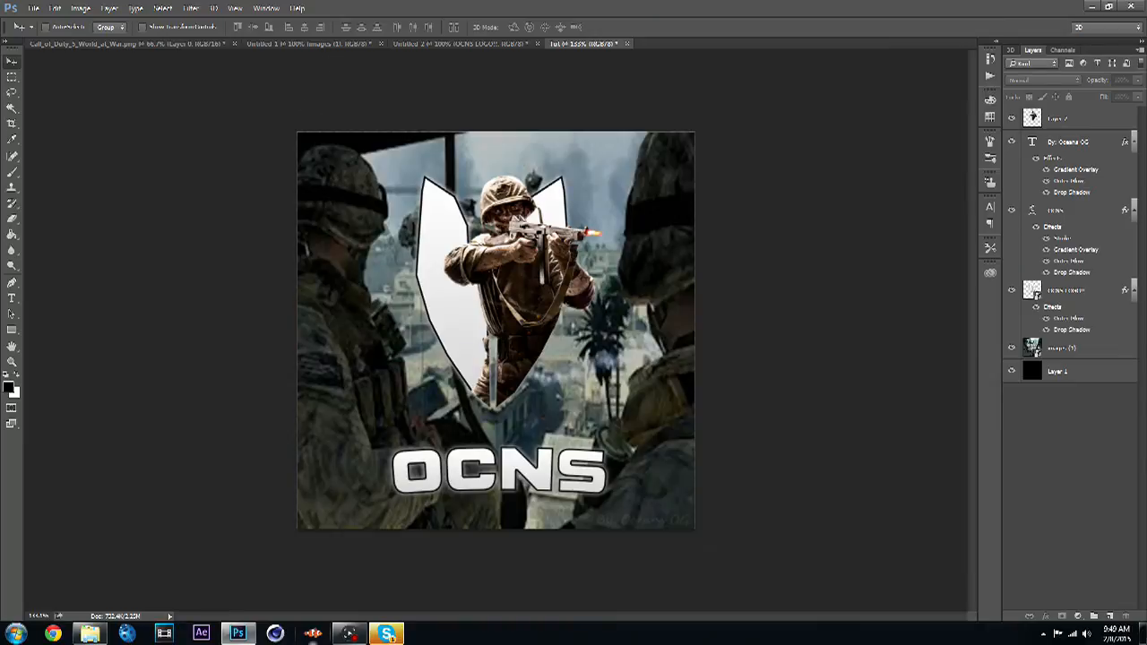
- Open the OCNS GFX PACK Photoshop file from the desktop
{"action": "left_click", "coordinate": [1095, 6]}
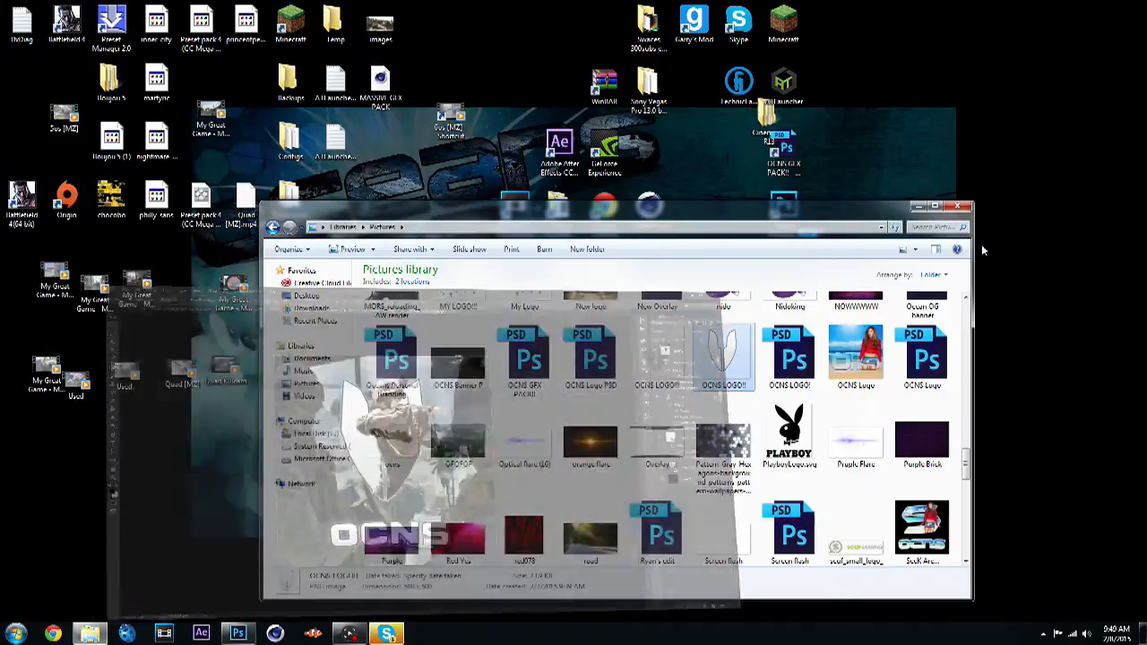
{"action": "left_click", "coordinate": [957, 206]}
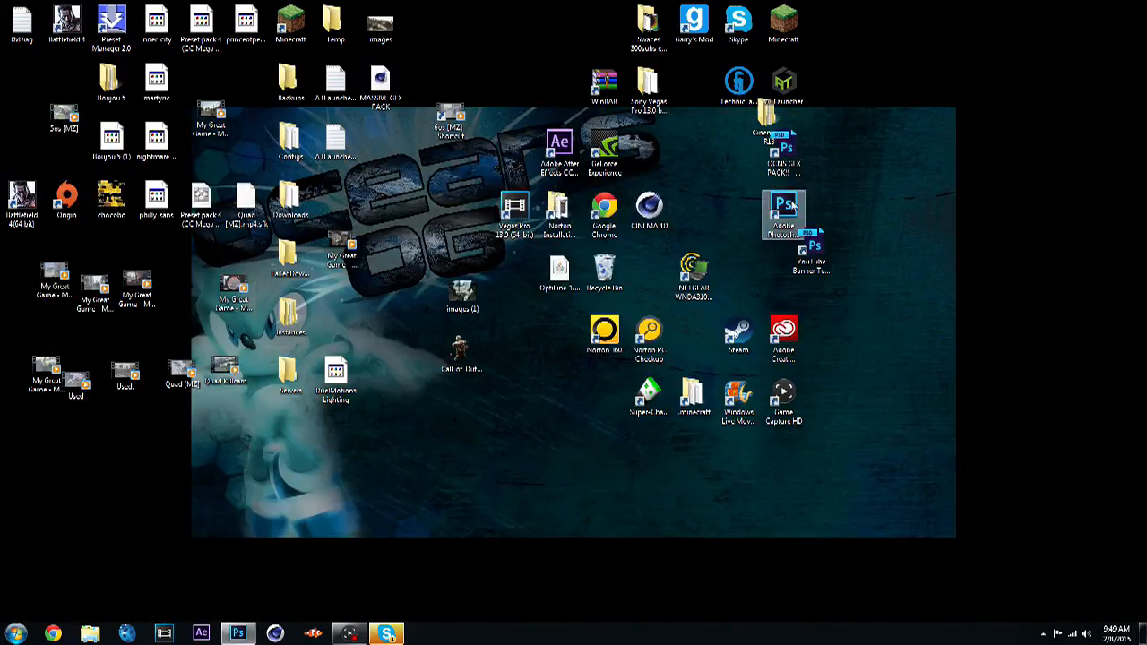
{"action": "double_click", "coordinate": [787, 208]}
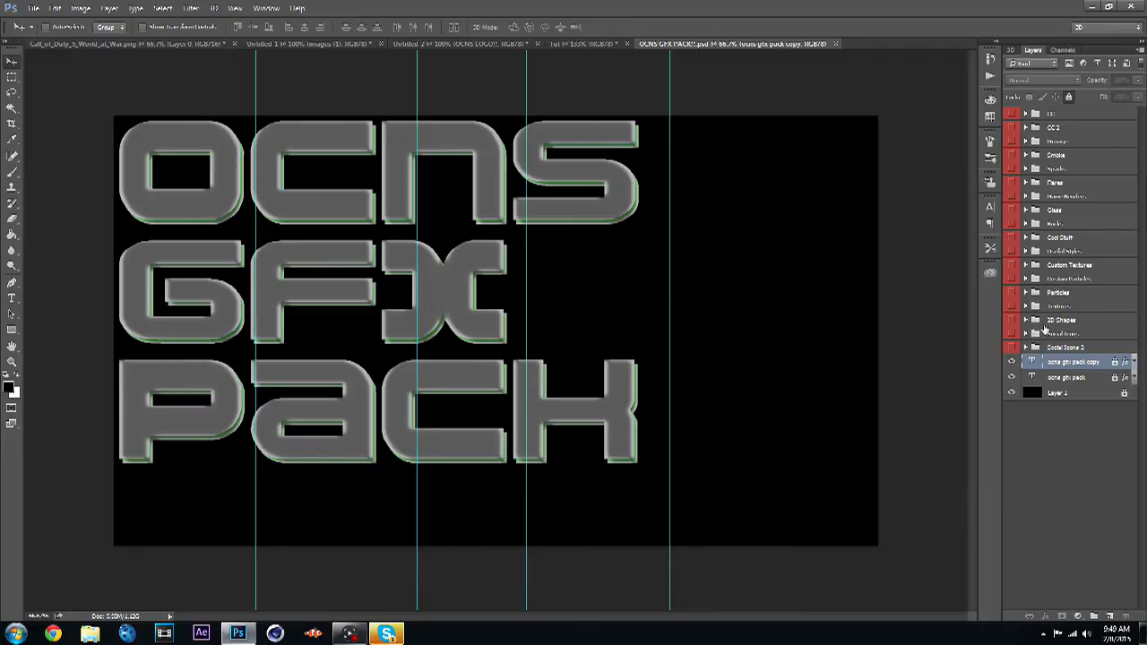
- Reveal texture layer 6 in the Textures group and copy it into the clan logo document
{"action": "left_click", "coordinate": [1013, 307]}
{"action": "left_click", "coordinate": [1027, 307]}
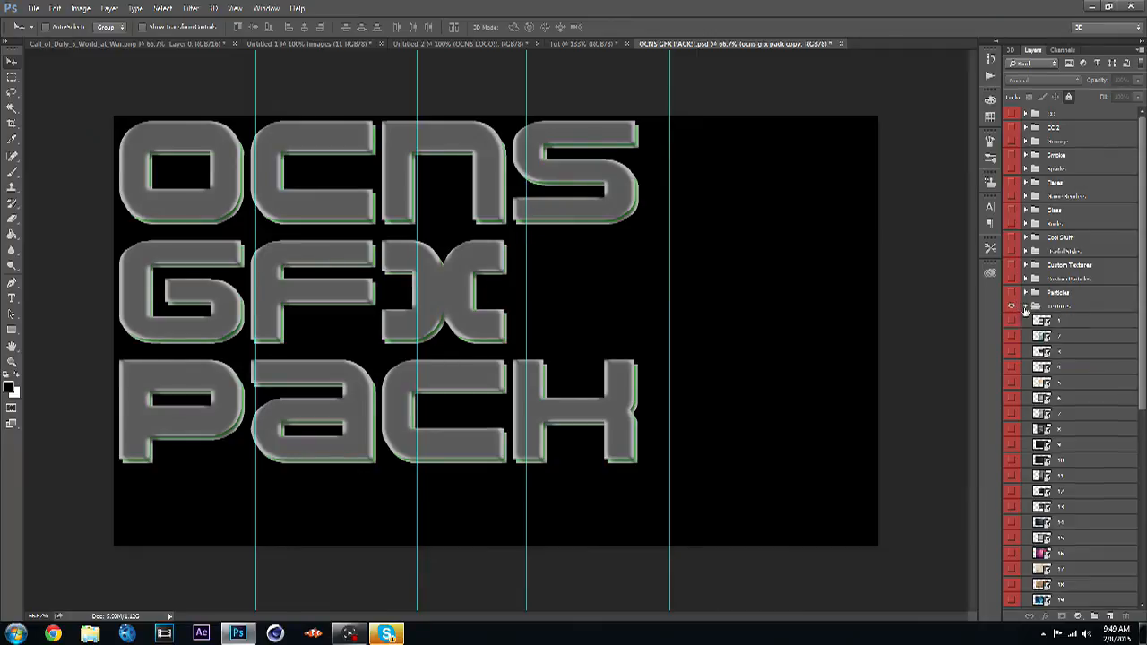
{"action": "left_click", "coordinate": [1012, 398]}
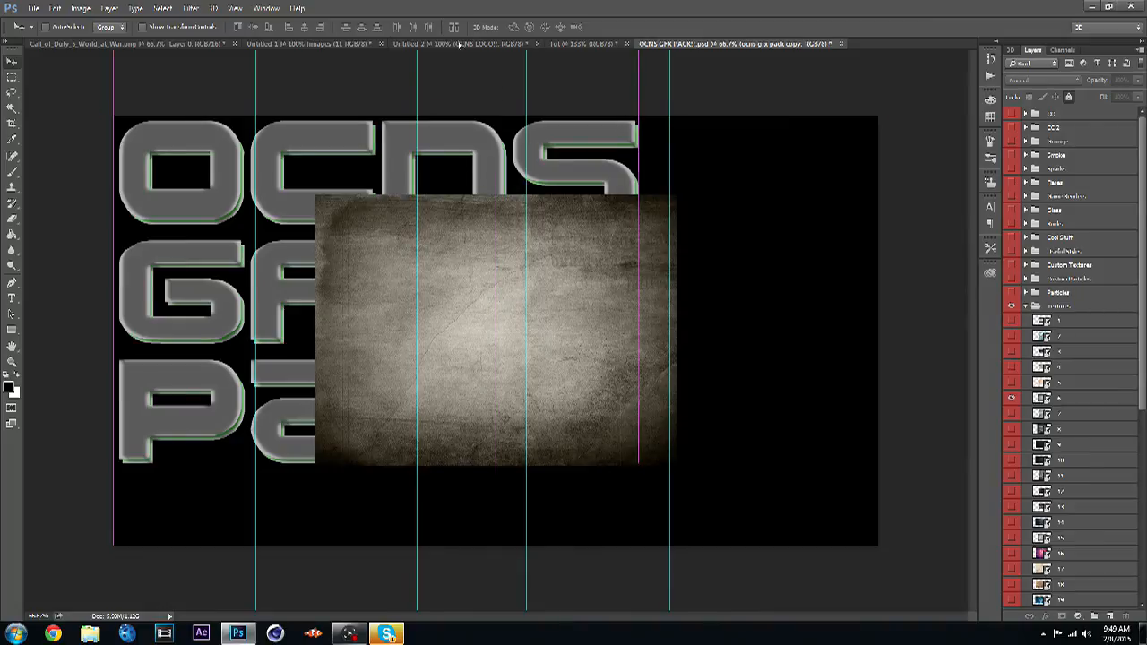
{"action": "scroll", "coordinate": [1129, 355], "scroll_direction": "down", "scroll_amount": 5}
{"action": "scroll", "coordinate": [1062, 538], "scroll_direction": "up", "scroll_amount": 2}
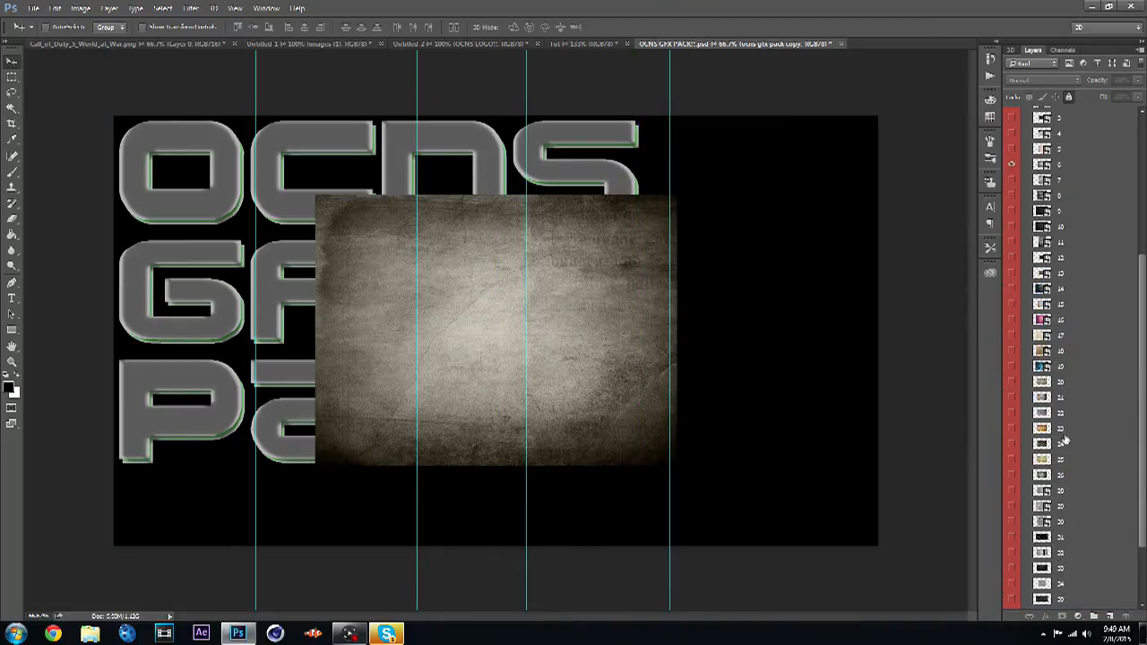
{"action": "left_click", "coordinate": [1082, 166]}
{"action": "left_click_drag", "start_coordinate": [604, 250], "coordinate": [600, 350]}
- Move the texture layer directly above the OCNS text layer
{"action": "left_click_drag", "start_coordinate": [1048, 118], "coordinate": [1093, 285]}
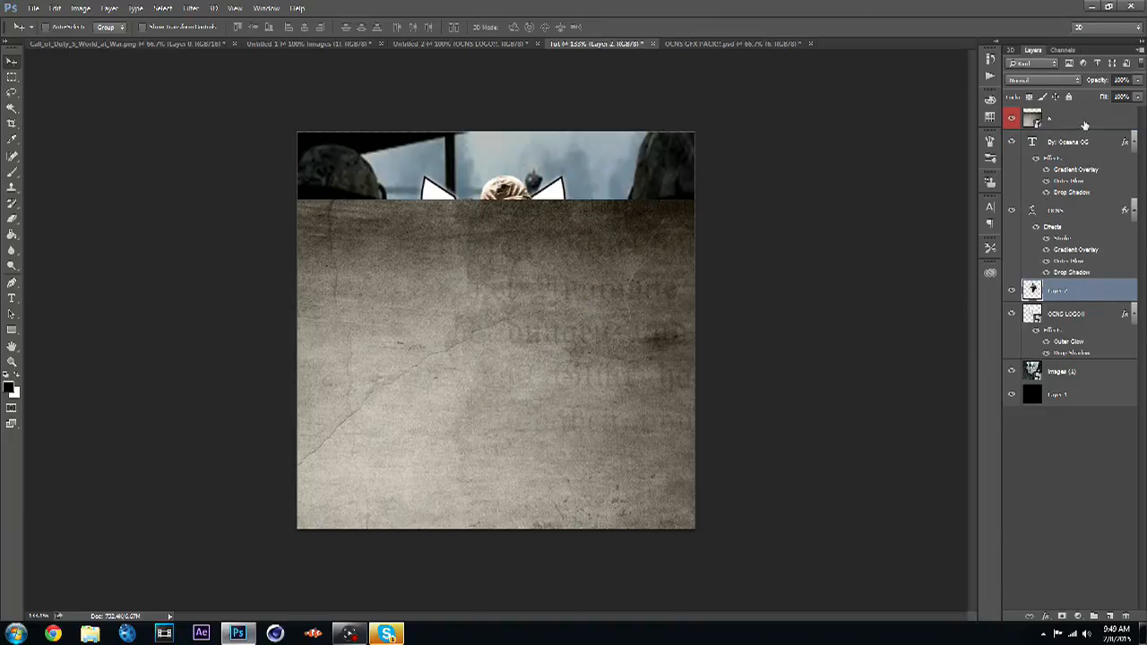
{"action": "left_click_drag", "start_coordinate": [1084, 121], "coordinate": [1088, 186]}
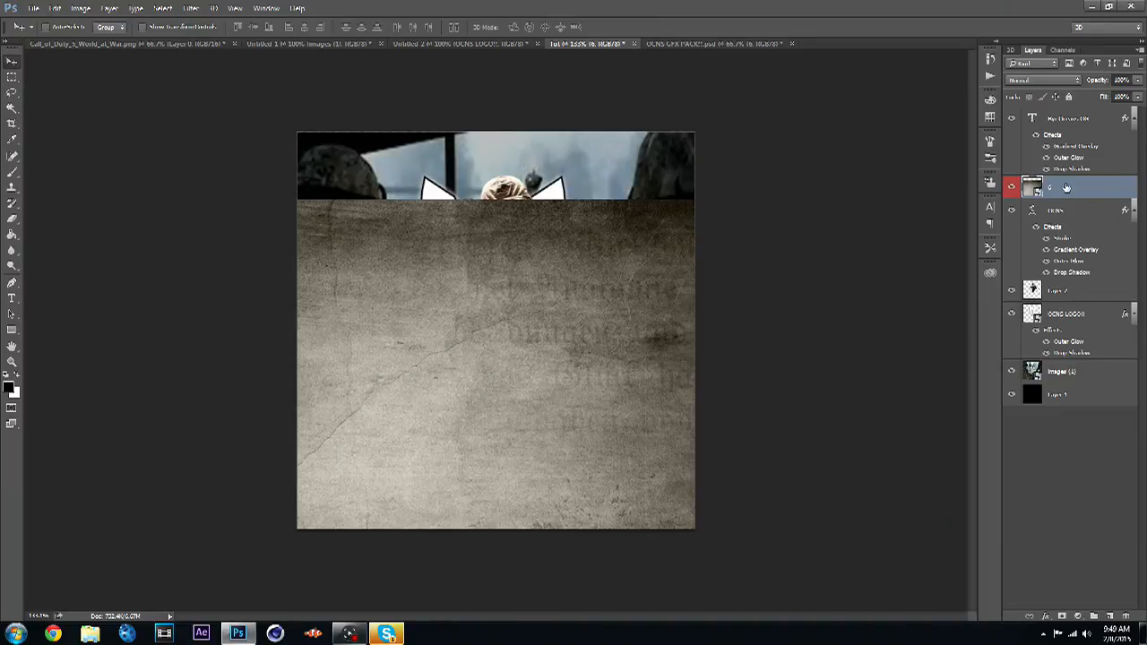
- Rasterize the texture layer and make it a clipping mask on the OCNS text
{"action": "right_click", "coordinate": [1067, 186]}
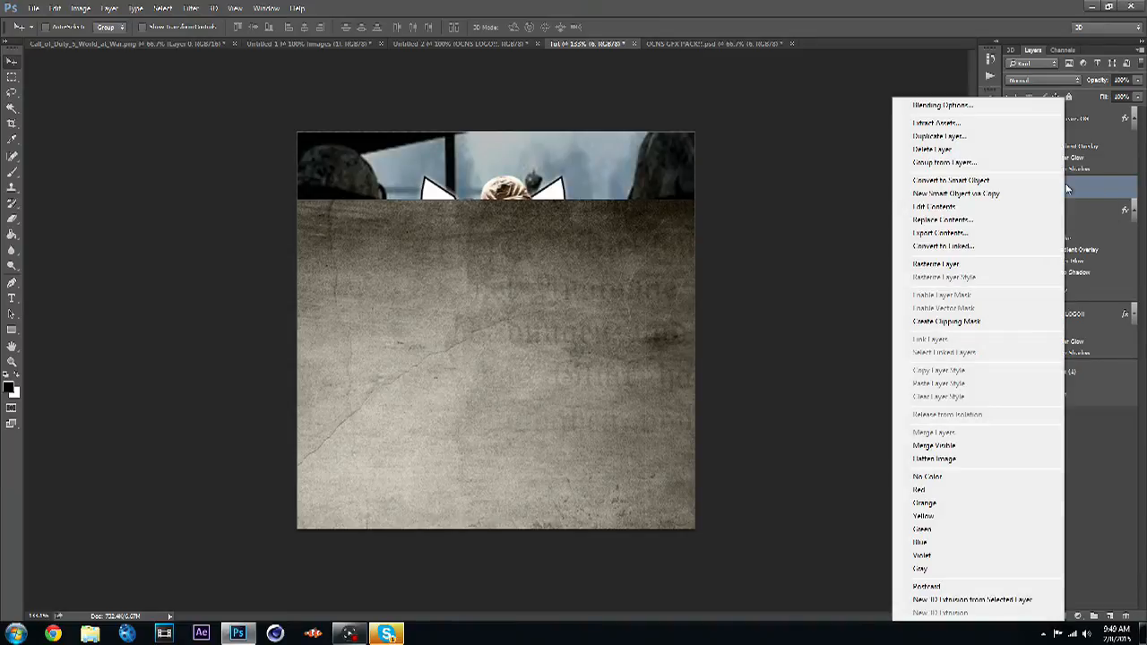
{"action": "left_click", "coordinate": [976, 267]}
{"action": "right_click", "coordinate": [1087, 192]}
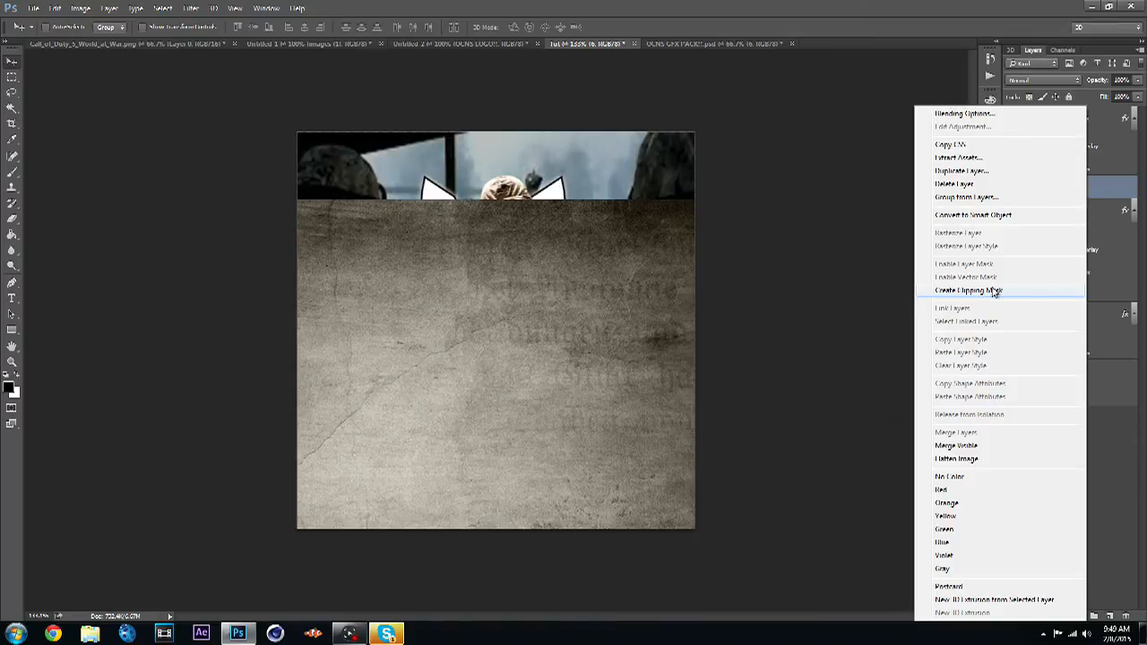
{"action": "left_click", "coordinate": [1004, 292]}
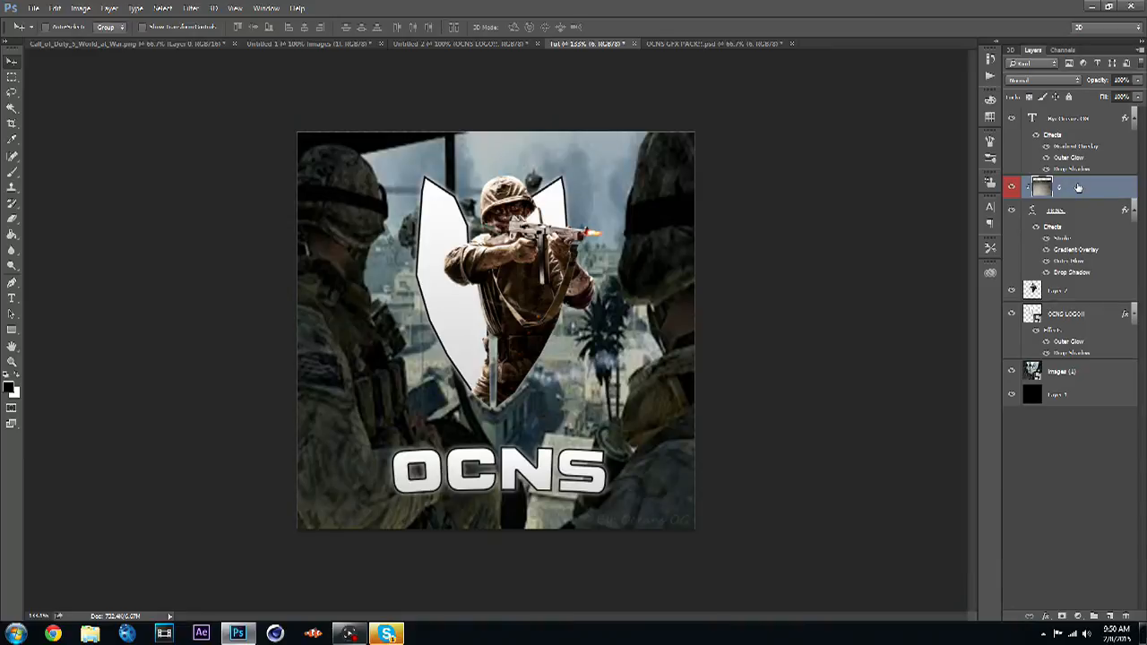
- Rasterize the OCNS text's layer style and reapply Stroke, Outer Glow and Drop Shadow effects to it
{"action": "right_click", "coordinate": [1088, 213]}
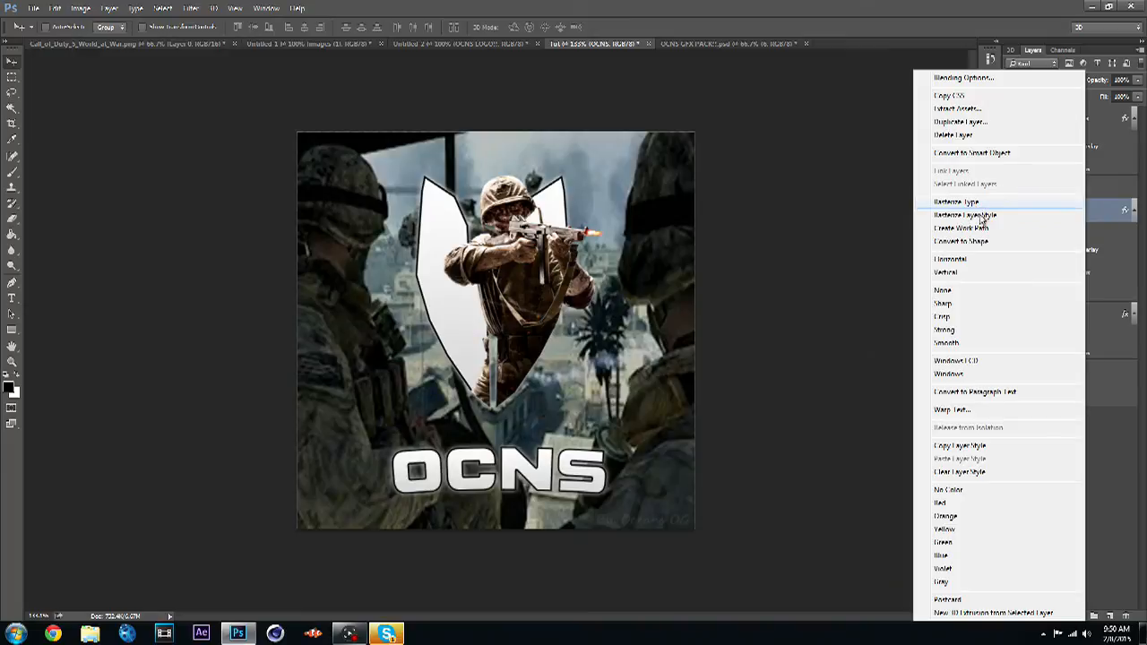
{"action": "left_click", "coordinate": [958, 217]}
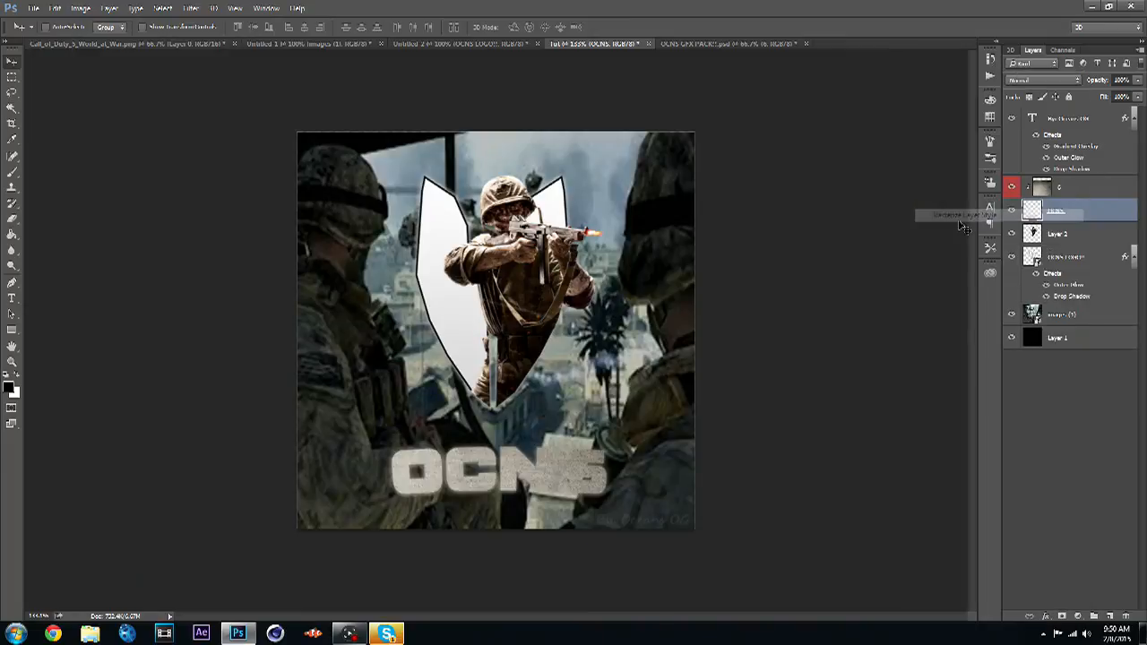
{"action": "double_click", "coordinate": [1104, 212]}
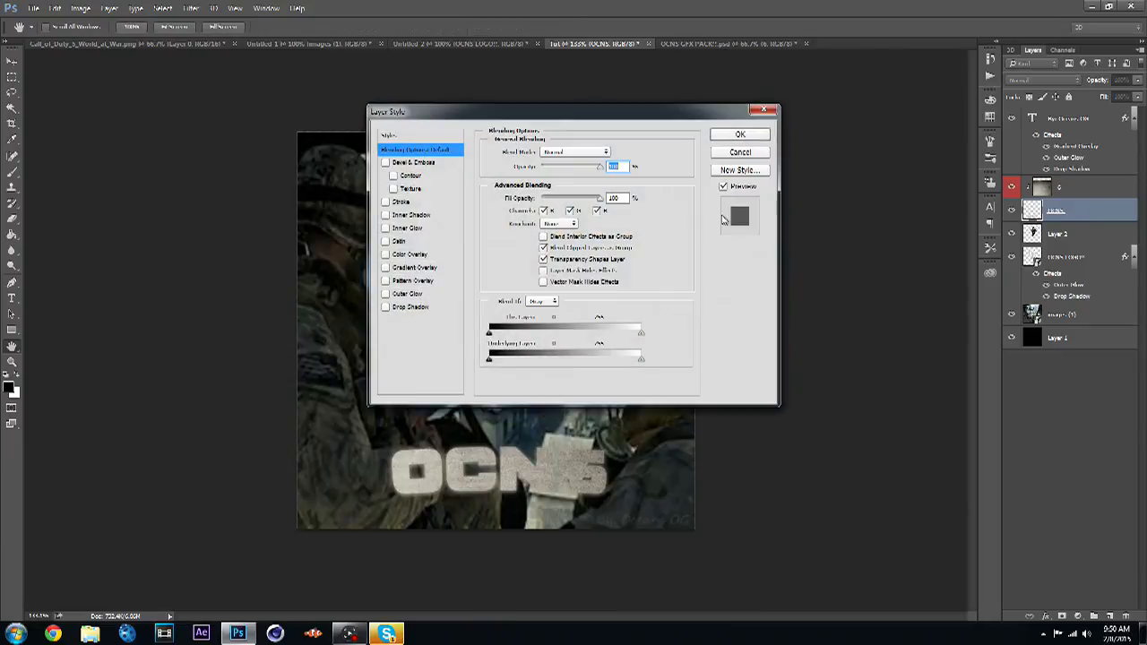
{"action": "left_click", "coordinate": [387, 307]}
{"action": "left_click", "coordinate": [386, 293]}
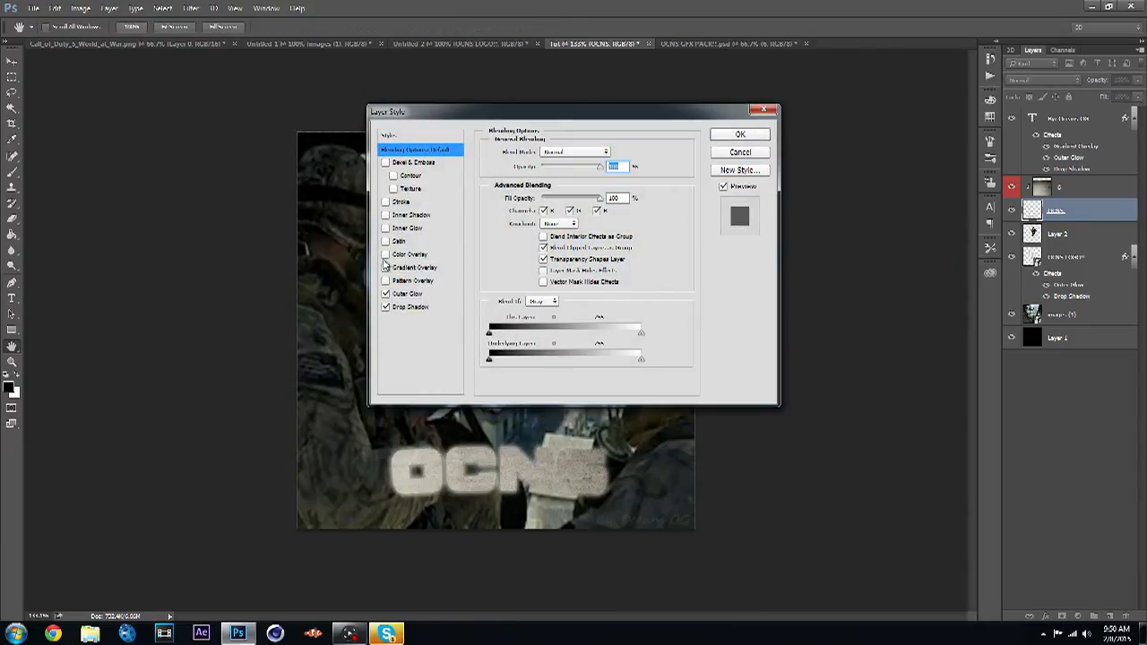
{"action": "left_click", "coordinate": [387, 267]}
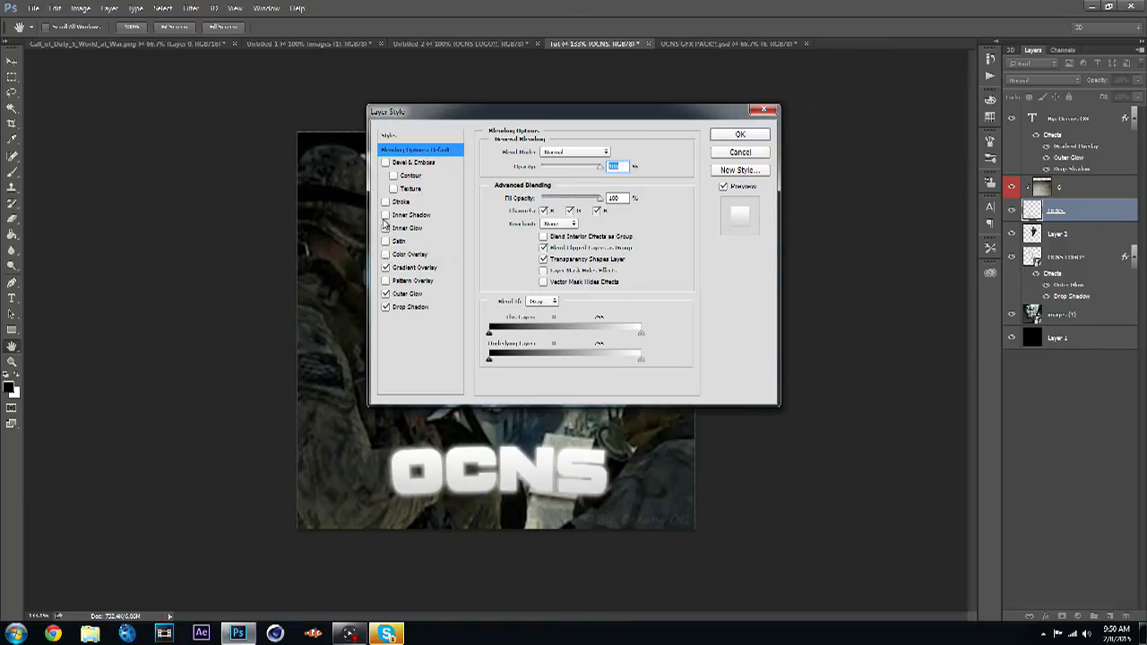
{"action": "left_click", "coordinate": [386, 267]}
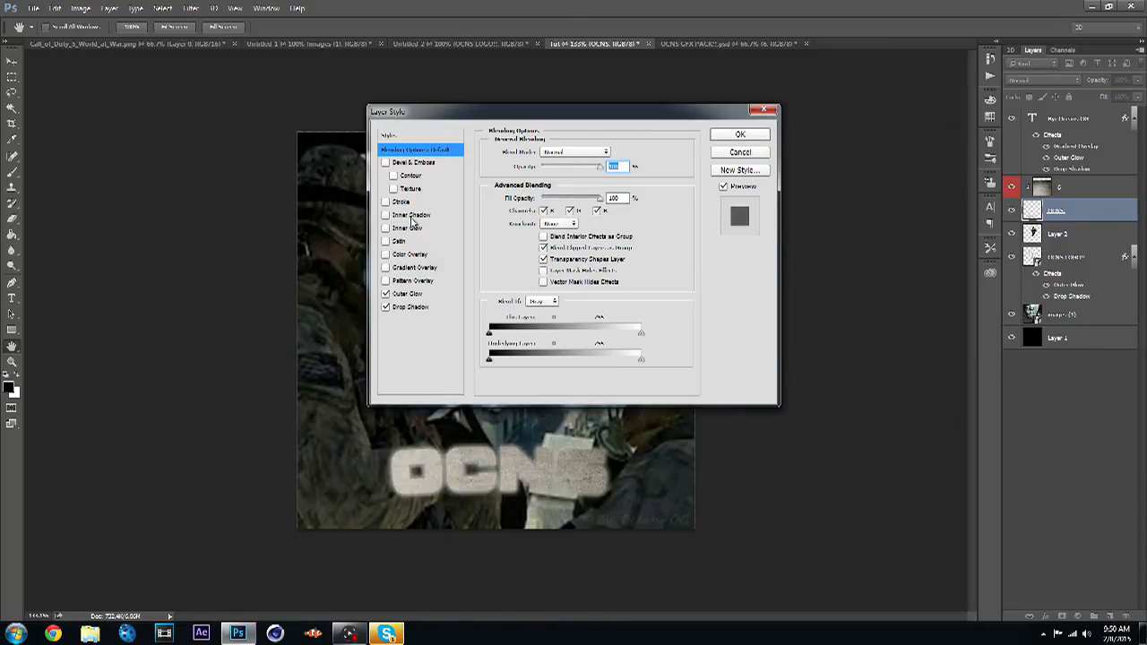
{"action": "left_click", "coordinate": [388, 202]}
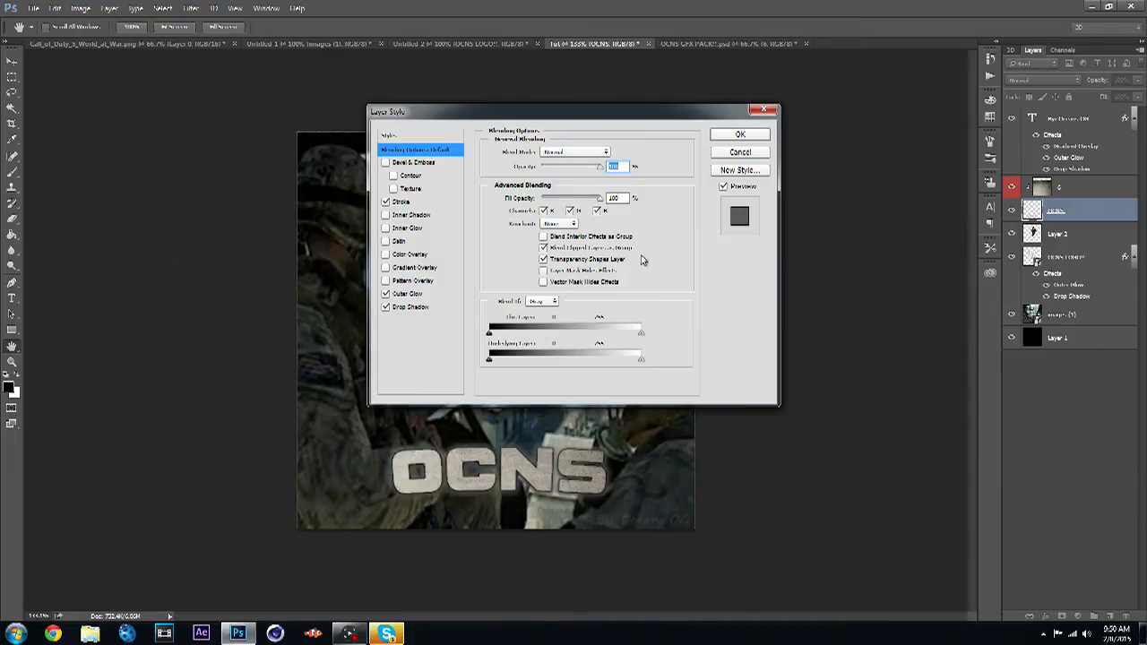
{"action": "left_click", "coordinate": [741, 134]}
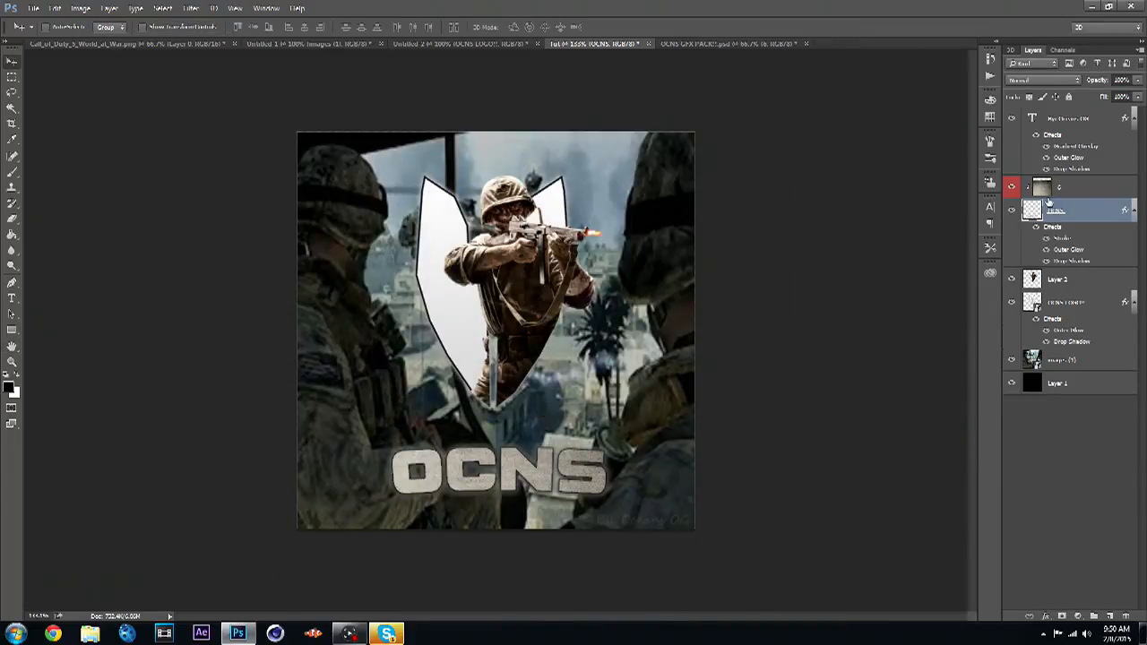
- Shift the clipped texture to reposition it within the OCNS letters
{"action": "left_click", "coordinate": [1061, 192]}
{"action": "left_click_drag", "start_coordinate": [535, 482], "coordinate": [373, 549]}
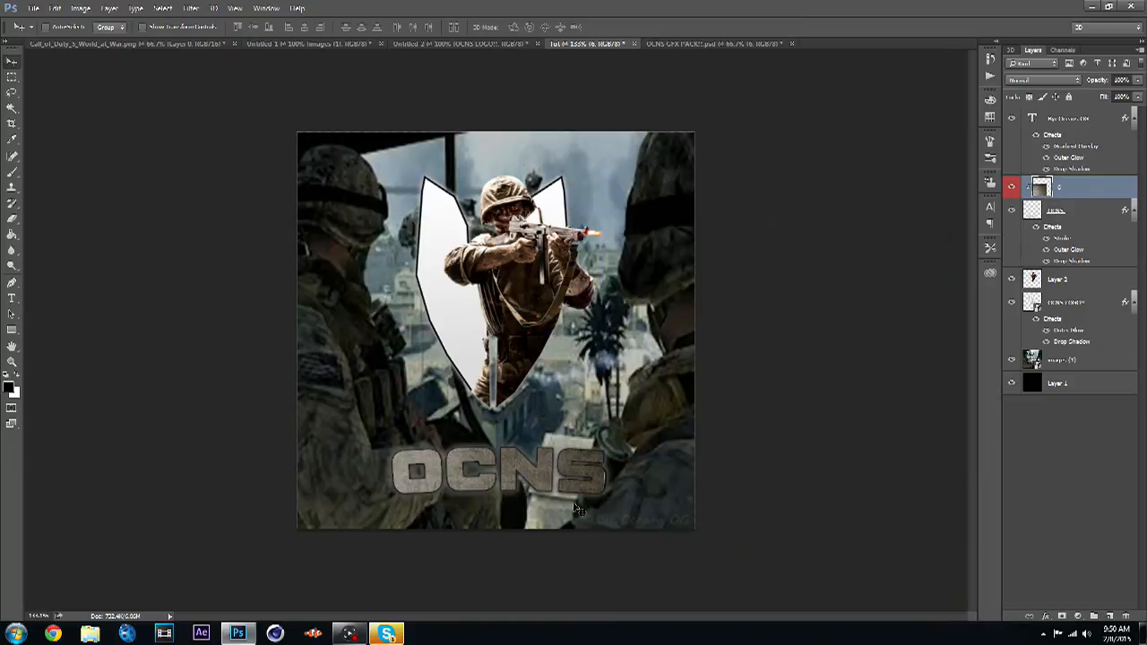
- Lower the clipped texture layer's opacity to 65%
{"action": "left_click", "coordinate": [596, 485]}
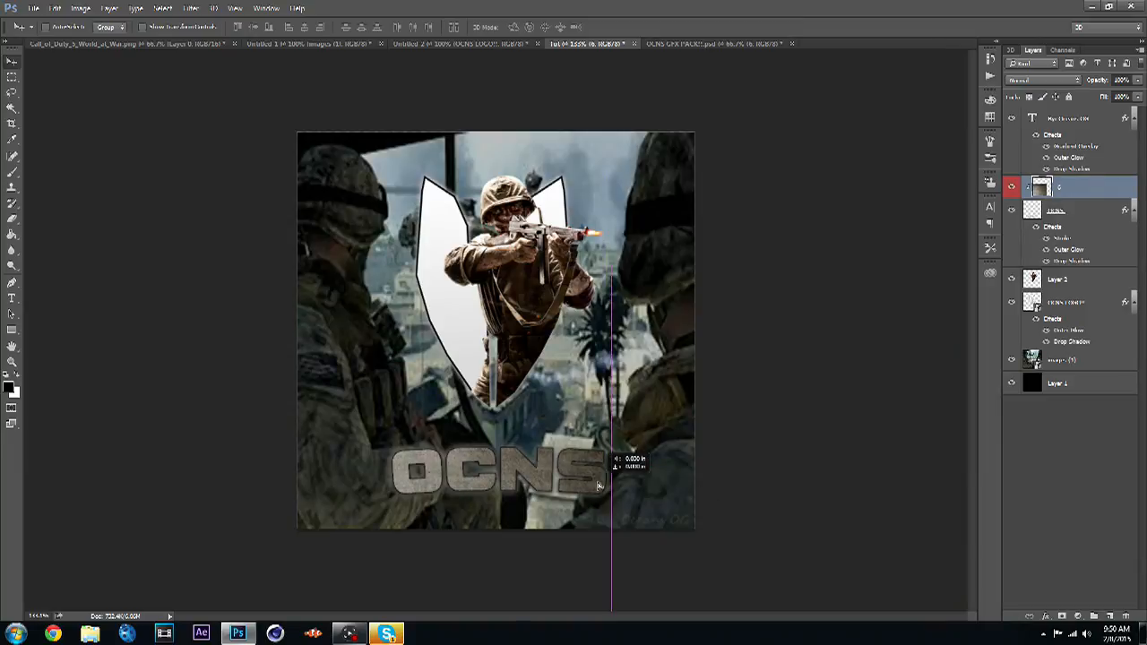
{"action": "left_click", "coordinate": [1139, 96]}
{"action": "left_click_drag", "start_coordinate": [1132, 95], "coordinate": [1117, 98]}
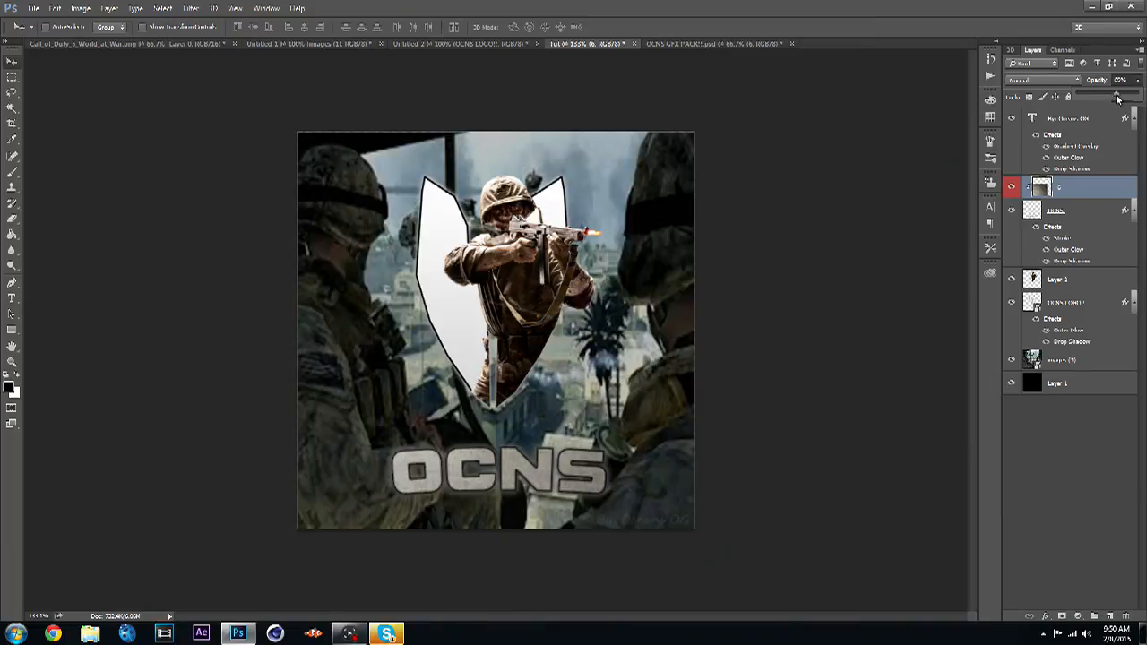
- Duplicate the texture layer, keeping the default copy name
{"action": "left_click", "coordinate": [1032, 479]}
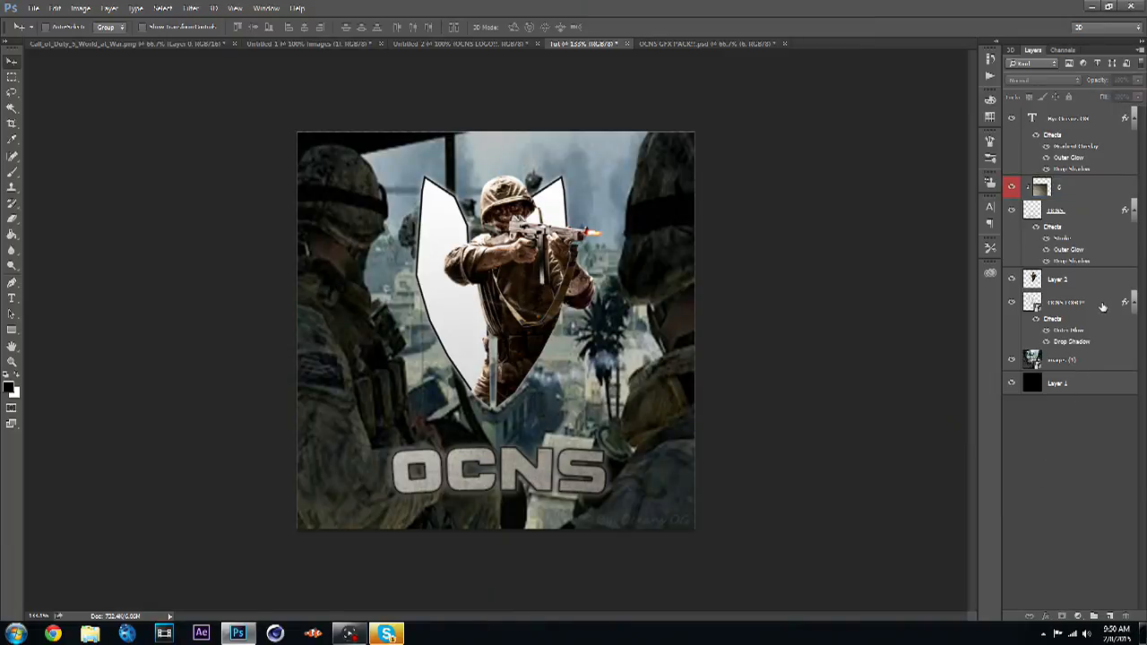
{"action": "left_click", "coordinate": [1101, 303]}
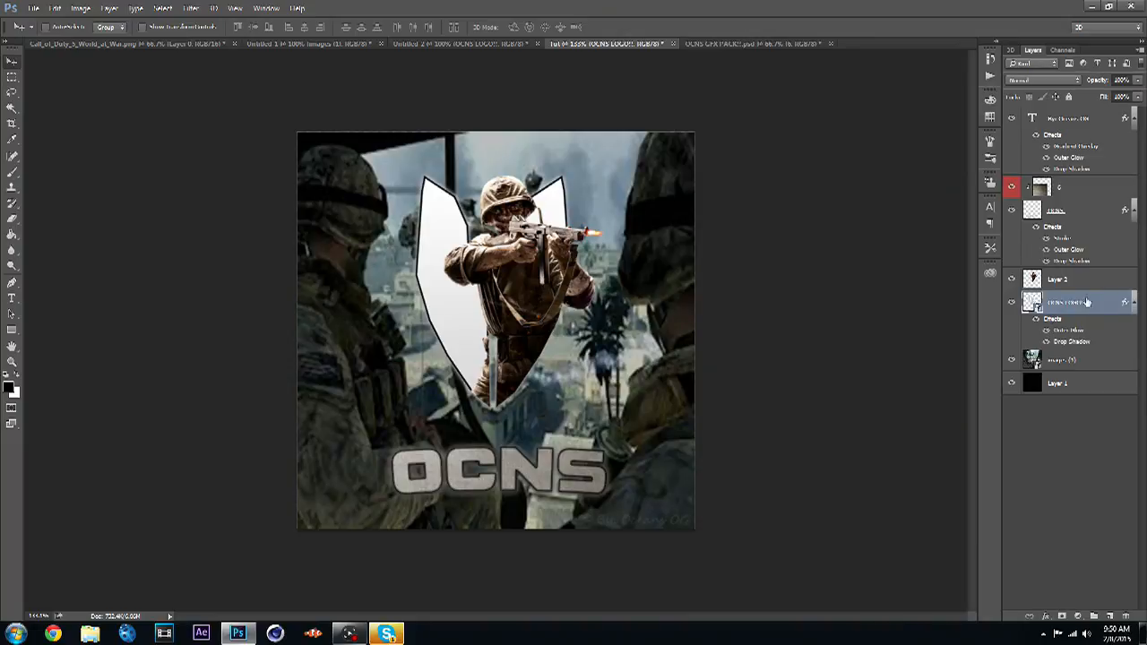
{"action": "right_click", "coordinate": [1086, 186]}
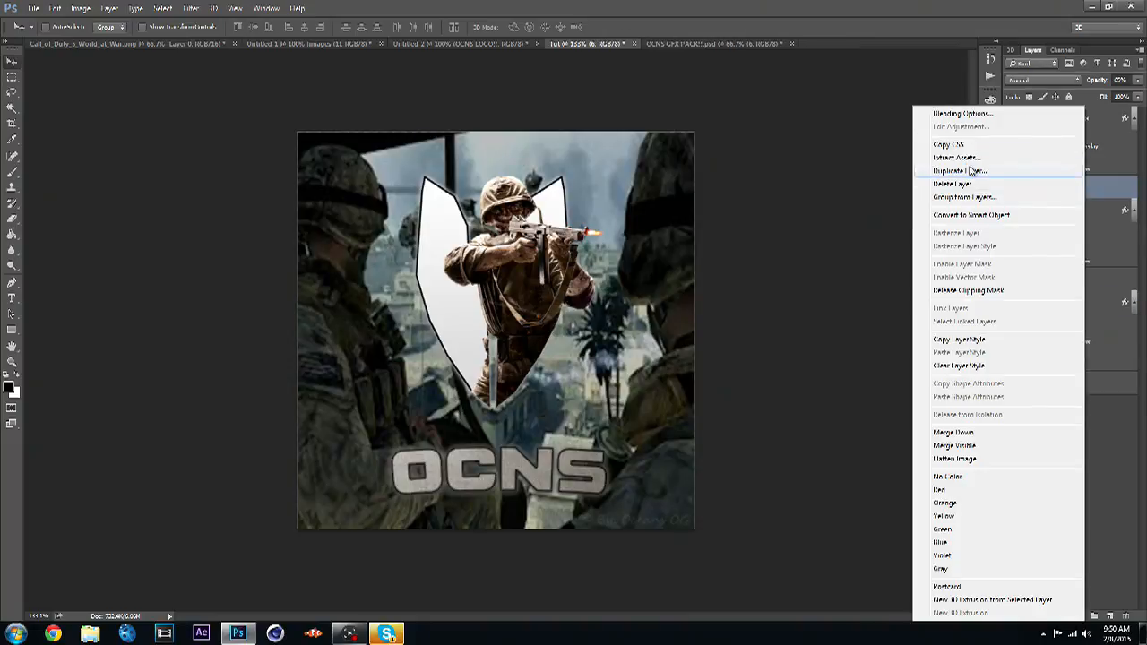
{"action": "left_click", "coordinate": [959, 170]}
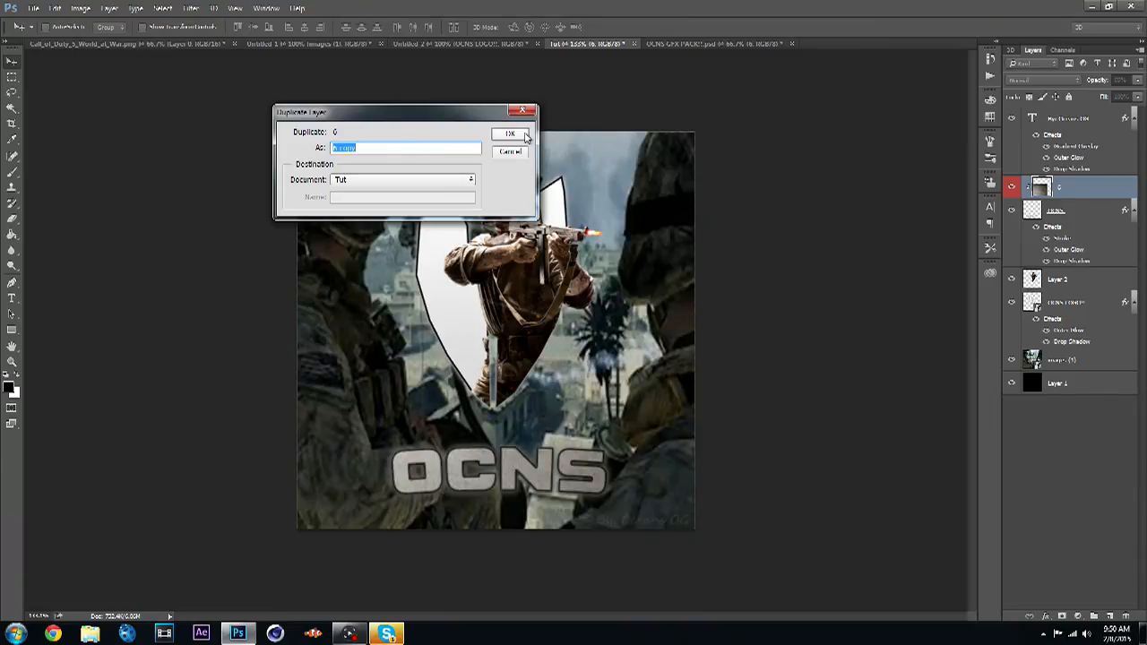
{"action": "left_click", "coordinate": [525, 135]}
- Move the texture copy in the layer stack directly above the OCNS logo layer and position it over the shield on the canvas
{"action": "left_click_drag", "start_coordinate": [1108, 190], "coordinate": [1106, 314]}
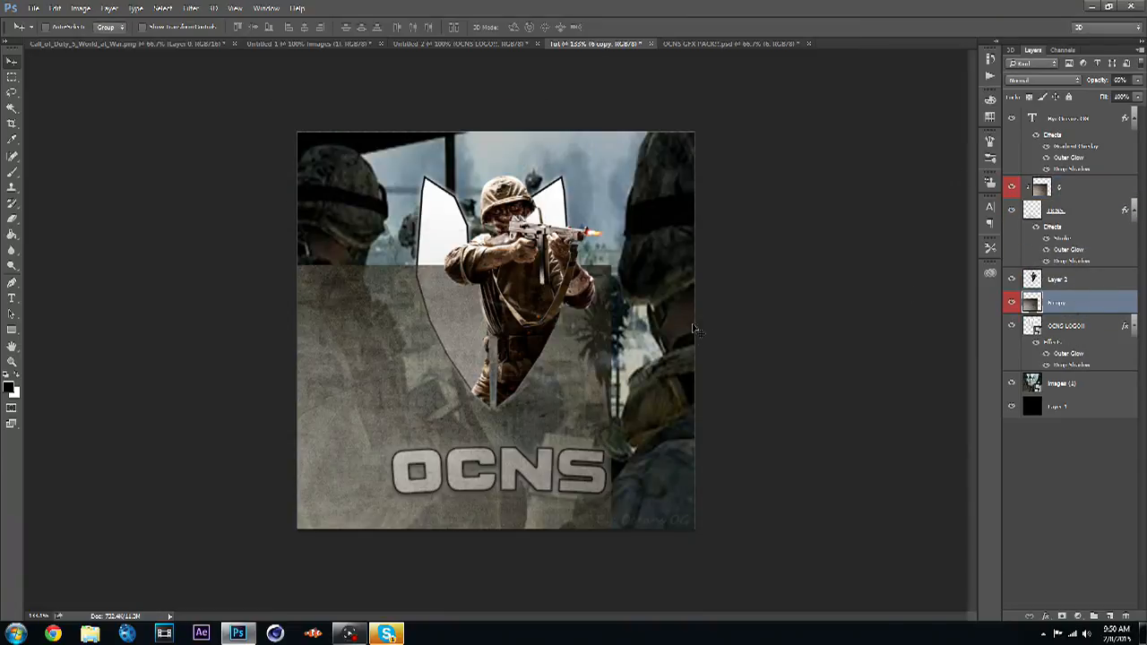
{"action": "left_click_drag", "start_coordinate": [565, 366], "coordinate": [527, 260]}
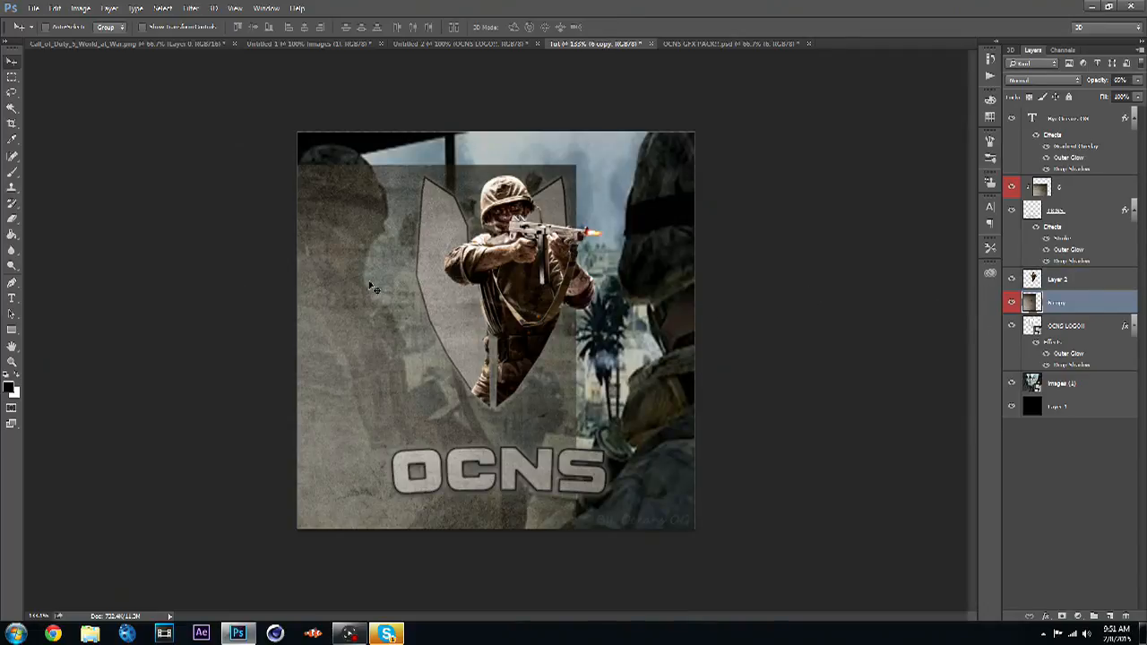
{"action": "left_click_drag", "start_coordinate": [377, 283], "coordinate": [373, 299]}
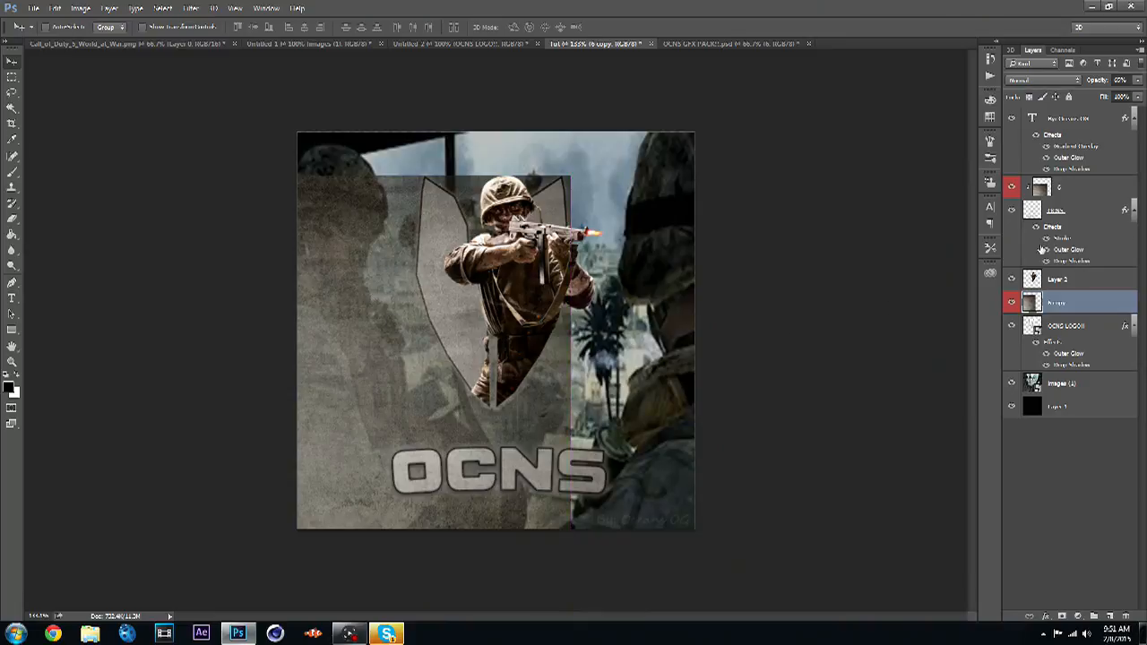
- Make the texture copy a clipping mask on the OCNS logo layer
{"action": "right_click", "coordinate": [1091, 304]}
{"action": "left_click", "coordinate": [950, 290]}
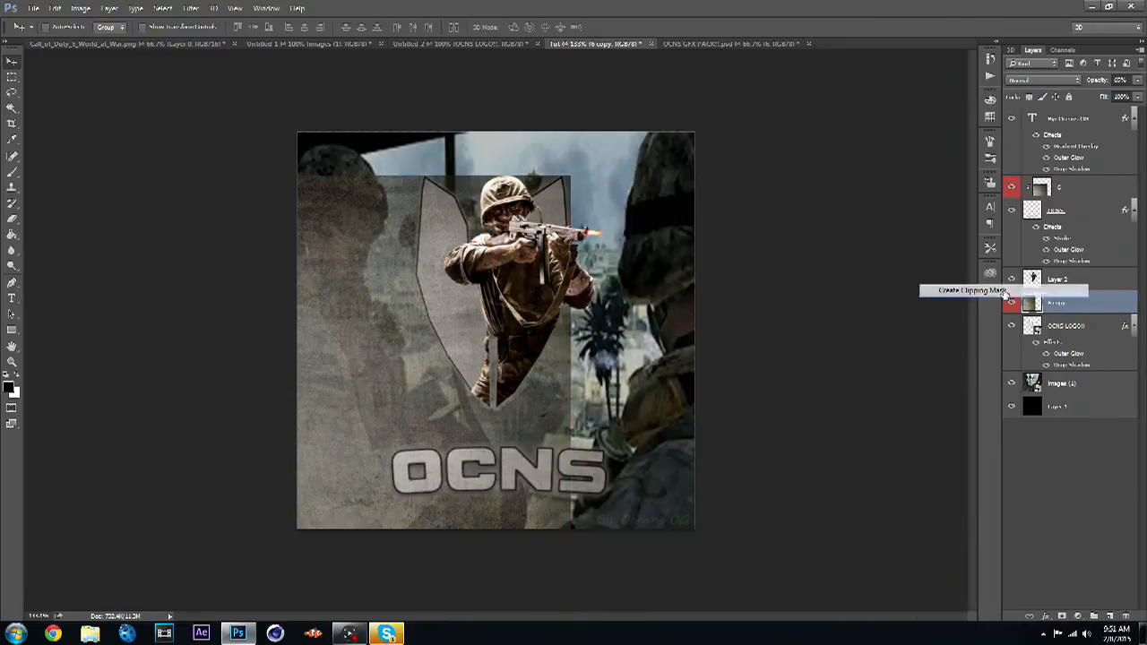